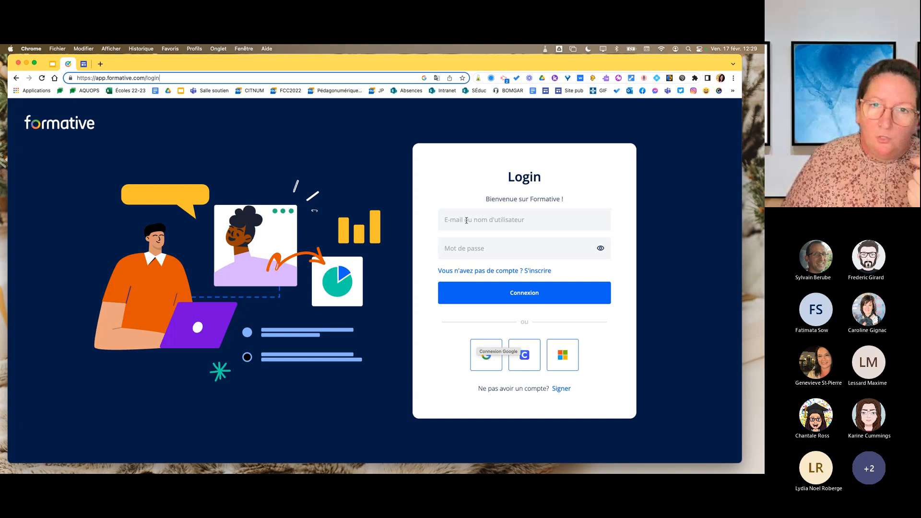
# Sign in to Formative with the existing Google account and dismiss the page translation offer.
pyautogui.click(487, 356)
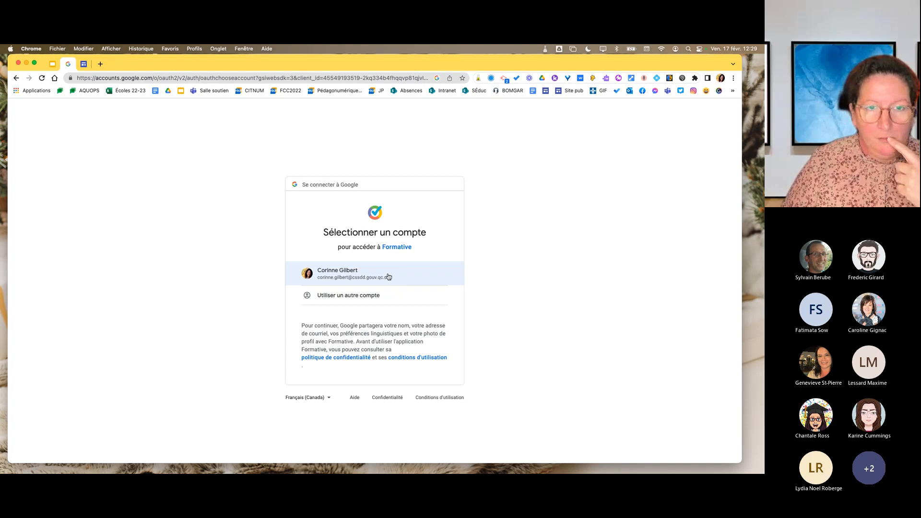
pyautogui.click(389, 276)
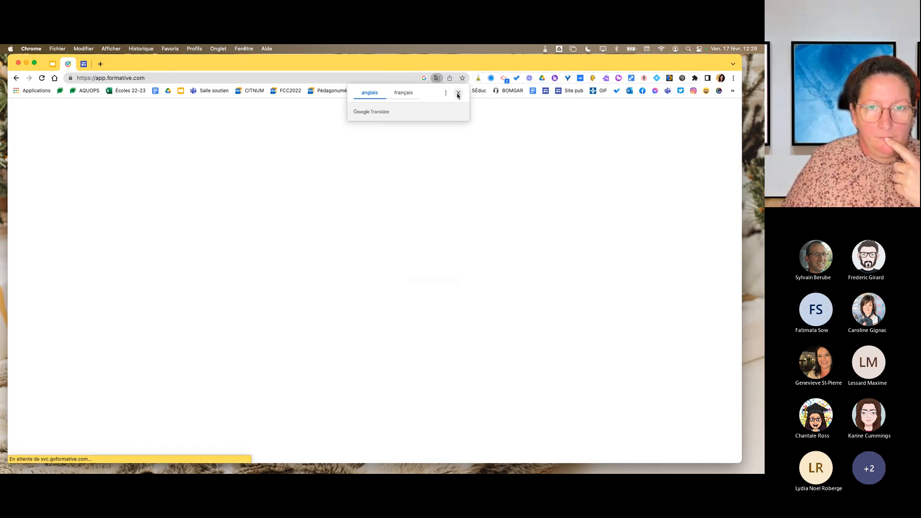
pyautogui.click(458, 93)
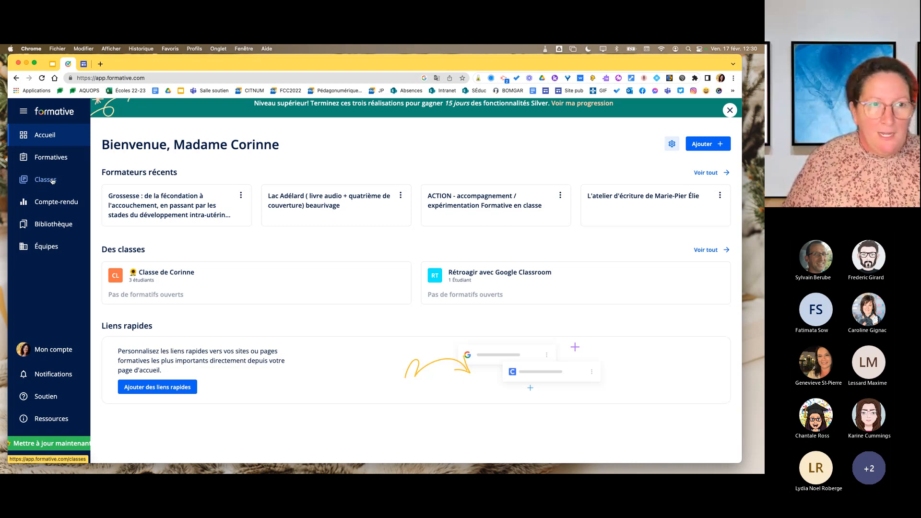
# View the Compte-rendu, Bibliothèque and Équipes sections one after another.
pyautogui.click(54, 206)
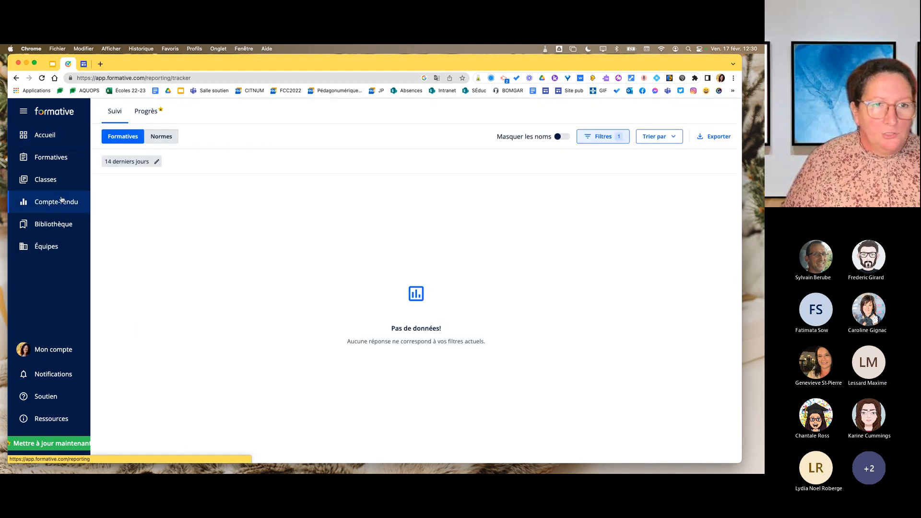
pyautogui.click(54, 225)
pyautogui.click(44, 248)
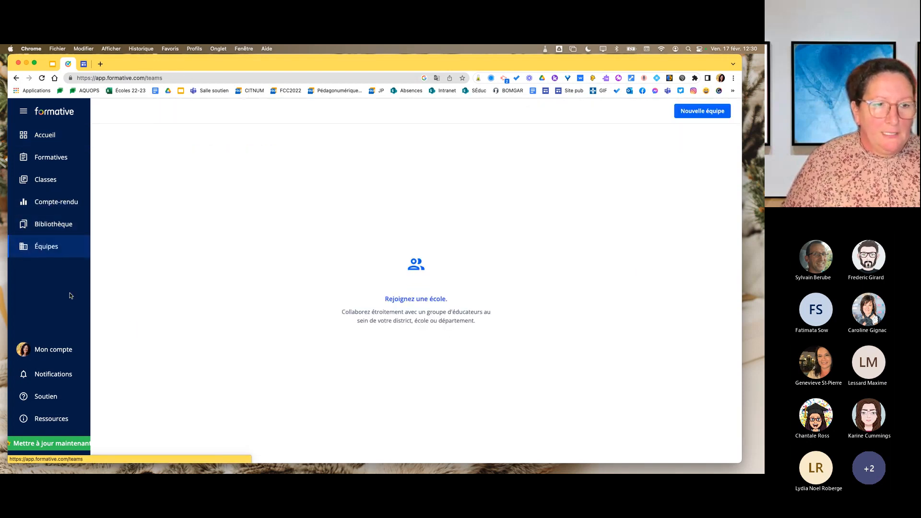
# Open the standards selection in the account's Réglages, search for "quebec" and choose Quebec.
pyautogui.click(53, 353)
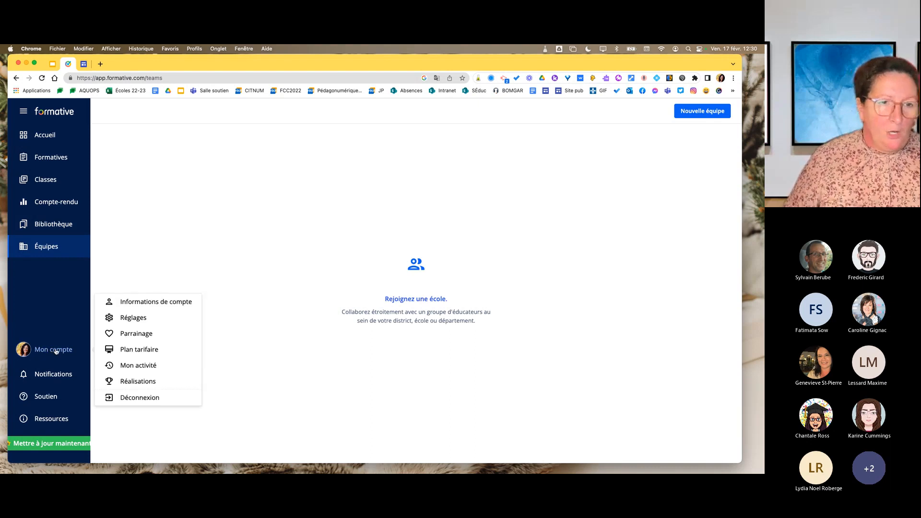
pyautogui.click(141, 318)
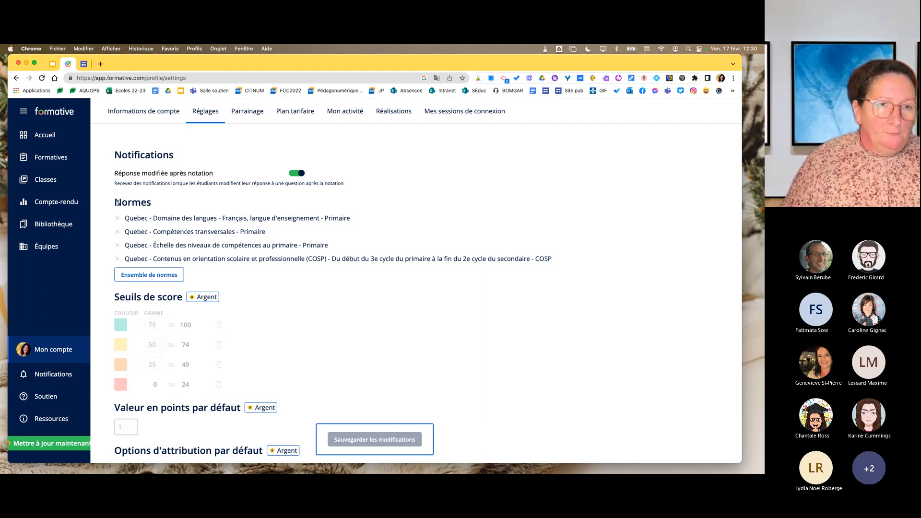
pyautogui.moveTo(117, 203); pyautogui.dragTo(160, 207)
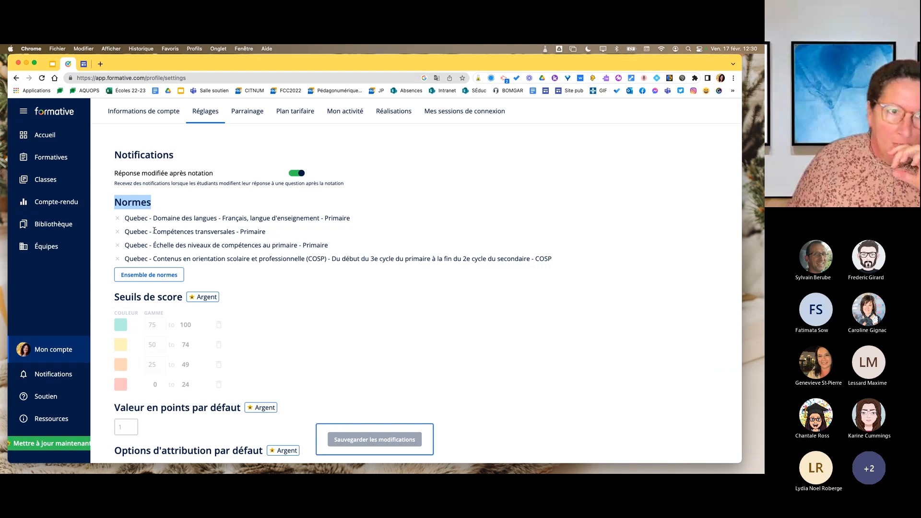
pyautogui.click(149, 274)
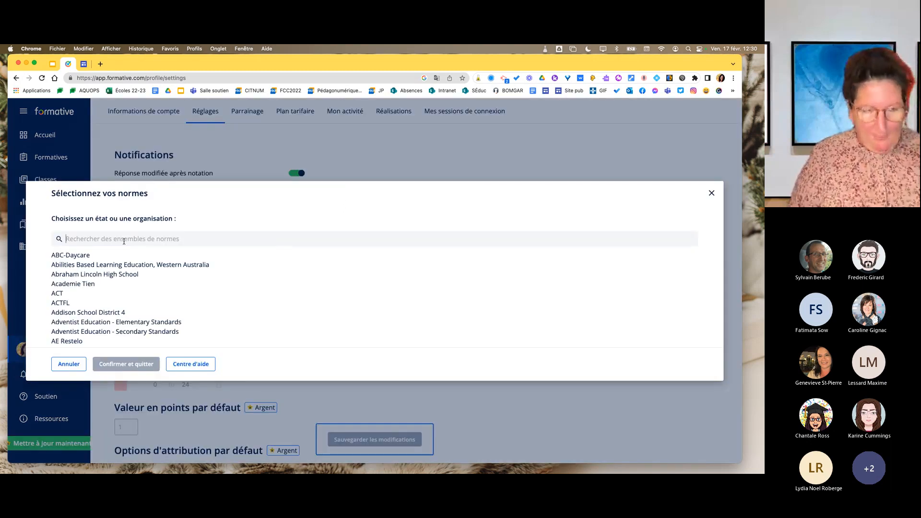
pyautogui.write('quebec')
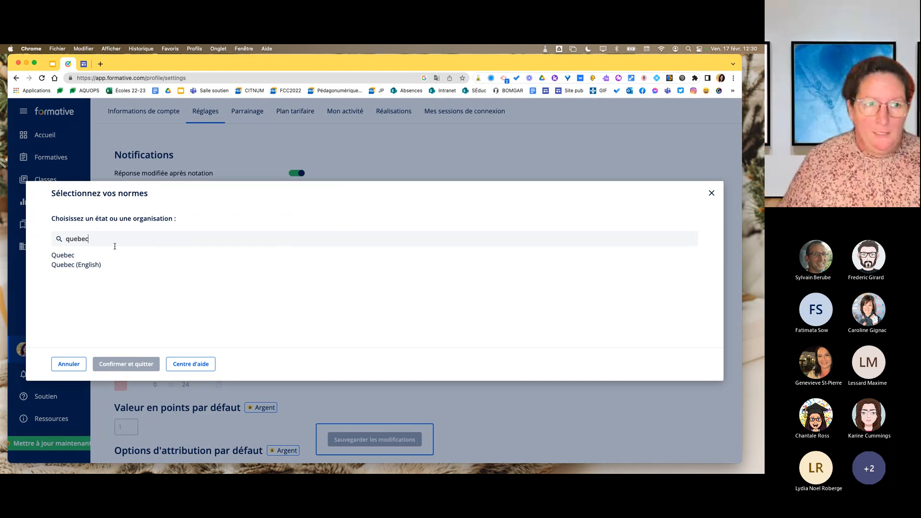
pyautogui.click(114, 255)
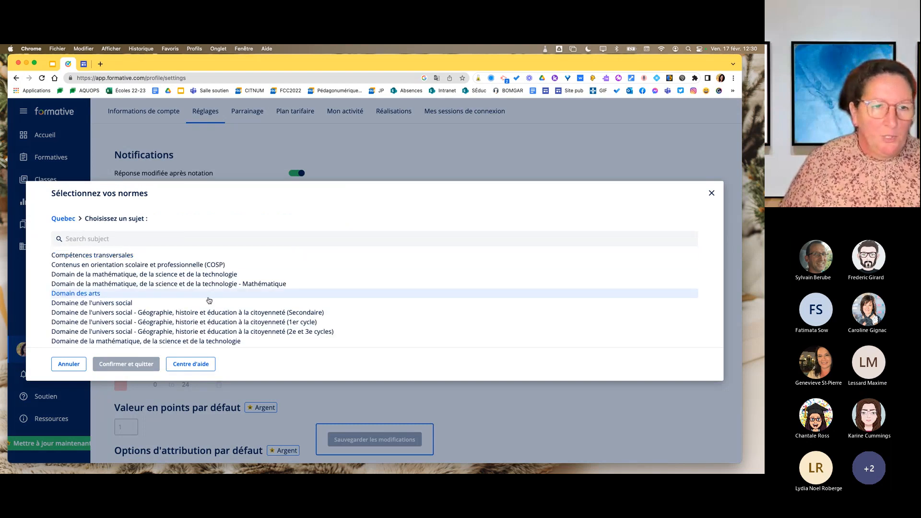
# Examine the full list of subjects offered in the Quebec standards.
pyautogui.scroll(-2, 209, 300)
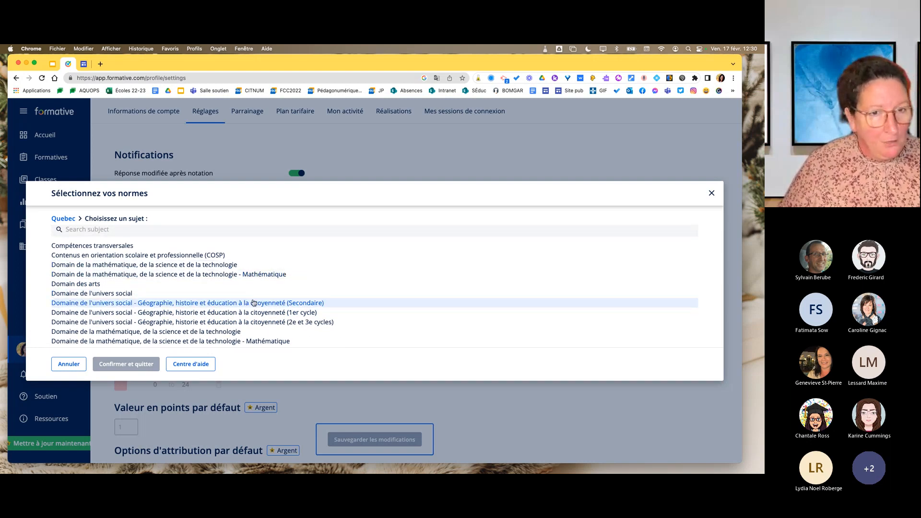
pyautogui.scroll(-2, 254, 303)
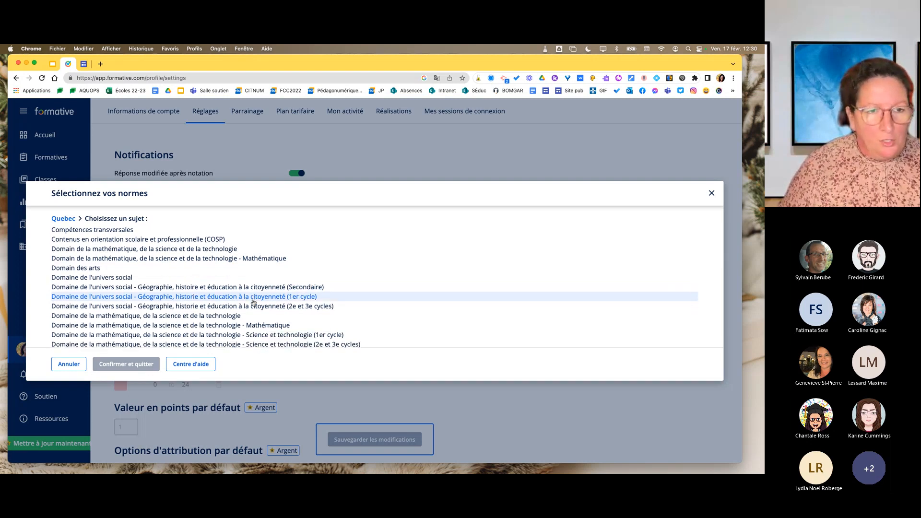
pyautogui.scroll(-2, 207, 313)
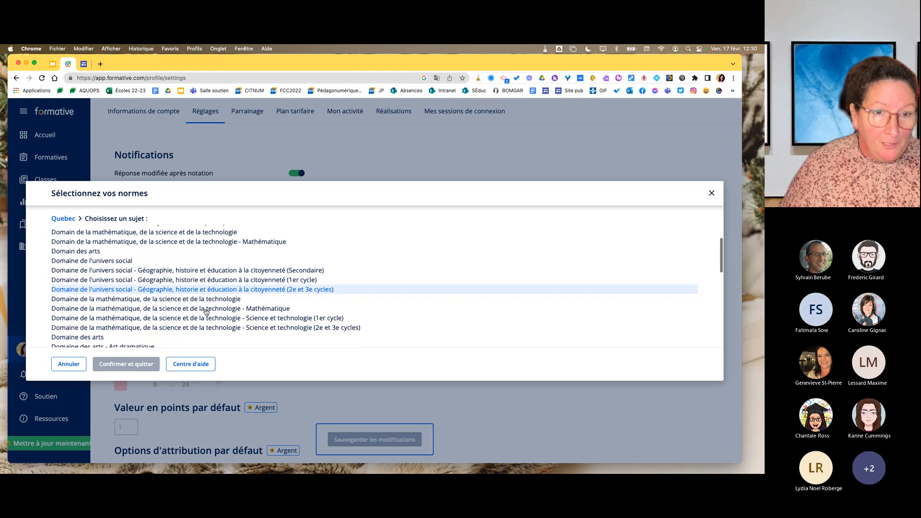
pyautogui.scroll(-1, 206, 312)
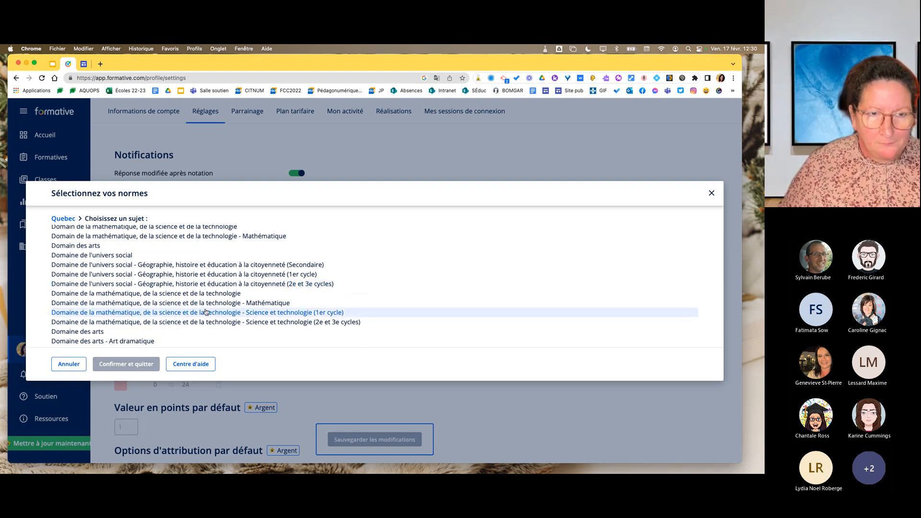
pyautogui.scroll(5, 207, 312)
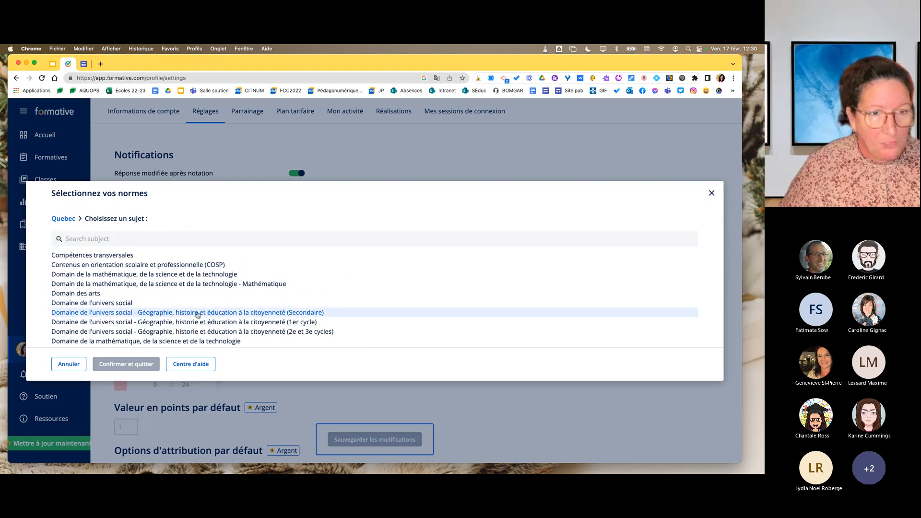
pyautogui.scroll(-2, 198, 315)
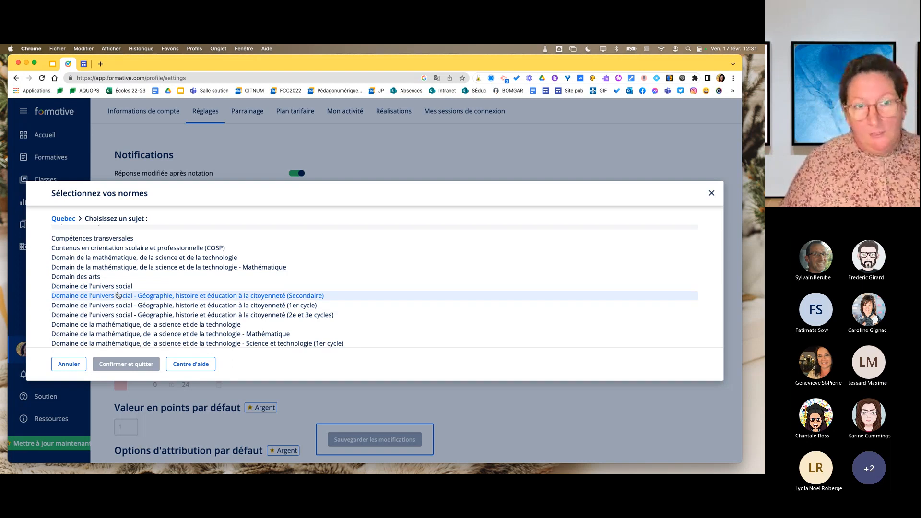
pyautogui.scroll(-2, 118, 295)
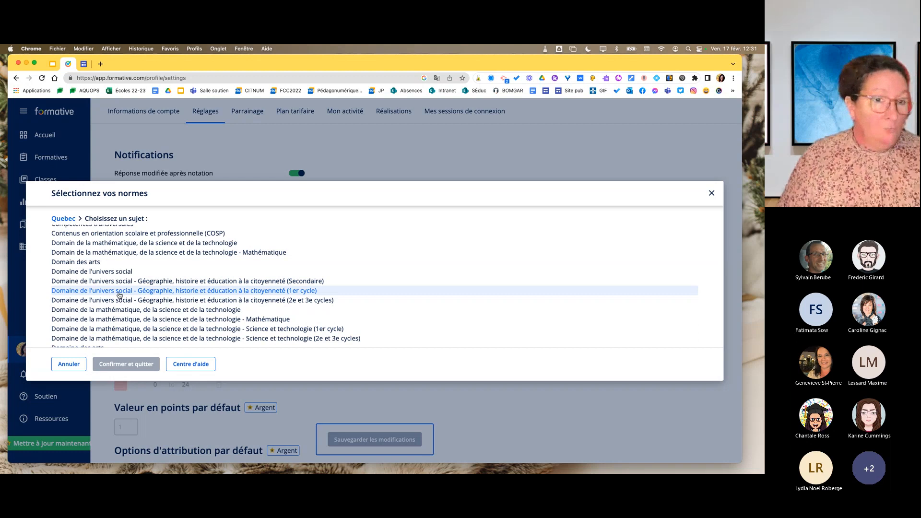
pyautogui.scroll(-6, 119, 295)
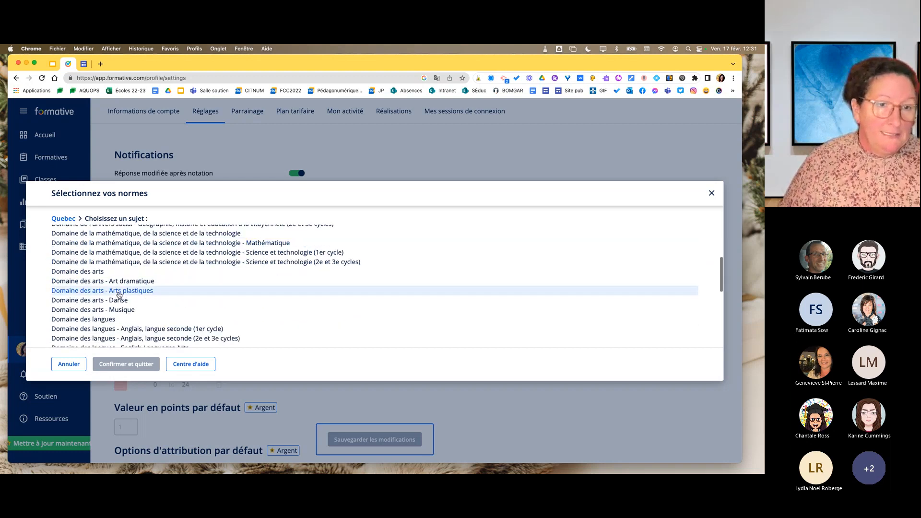
pyautogui.scroll(-5, 119, 295)
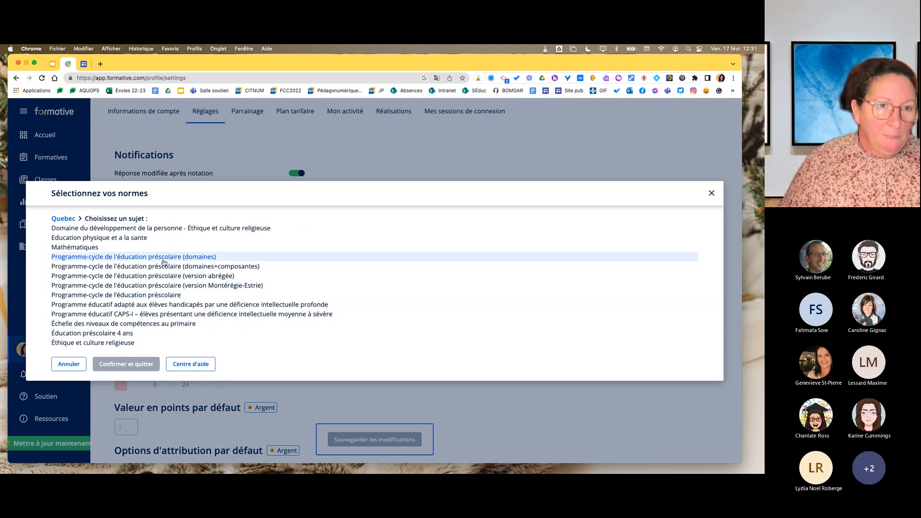
pyautogui.scroll(8, 158, 259)
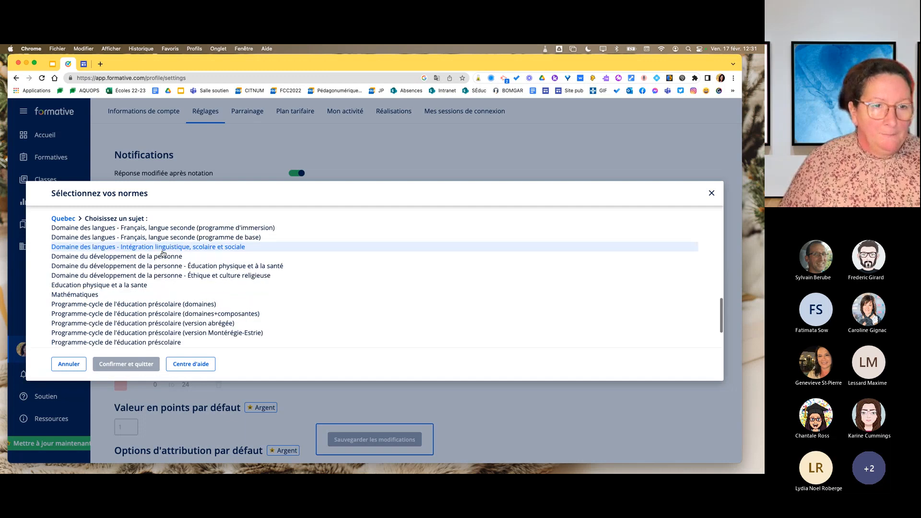
pyautogui.scroll(5, 170, 269)
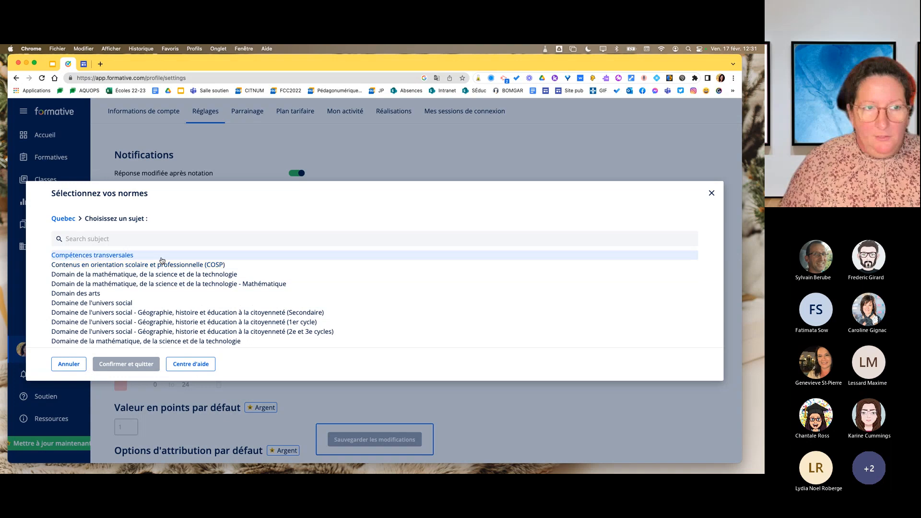
# Open the help article on adding custom standards, follow its commonstandardsproject.com link and dismiss the translation offer there.
pyautogui.click(187, 364)
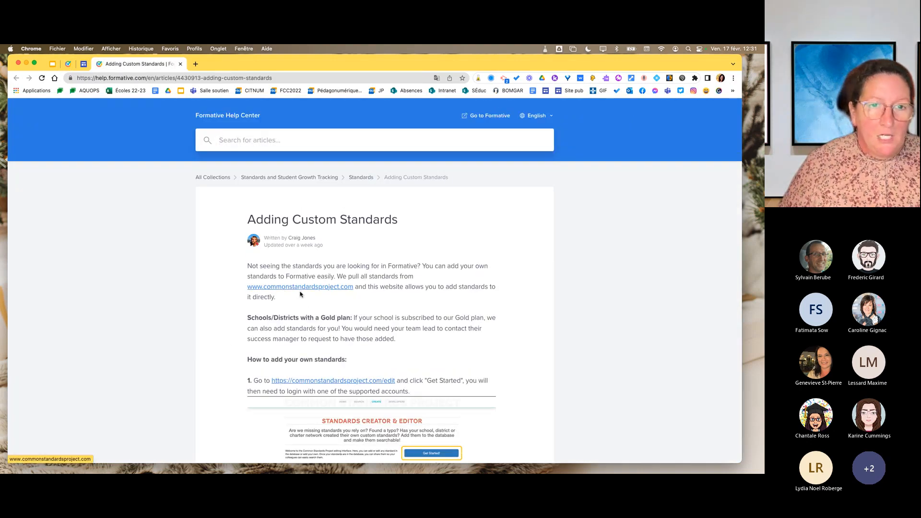
pyautogui.click(299, 288)
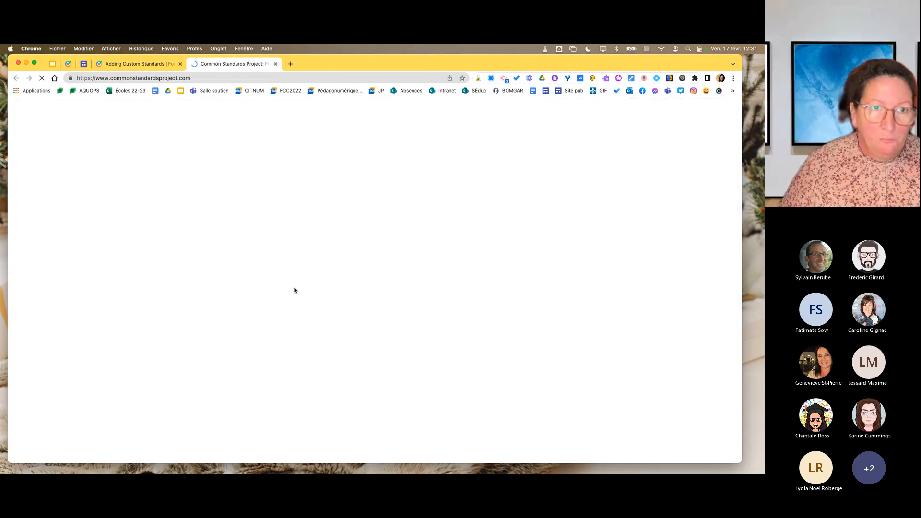
pyautogui.scroll(-3, 281, 301)
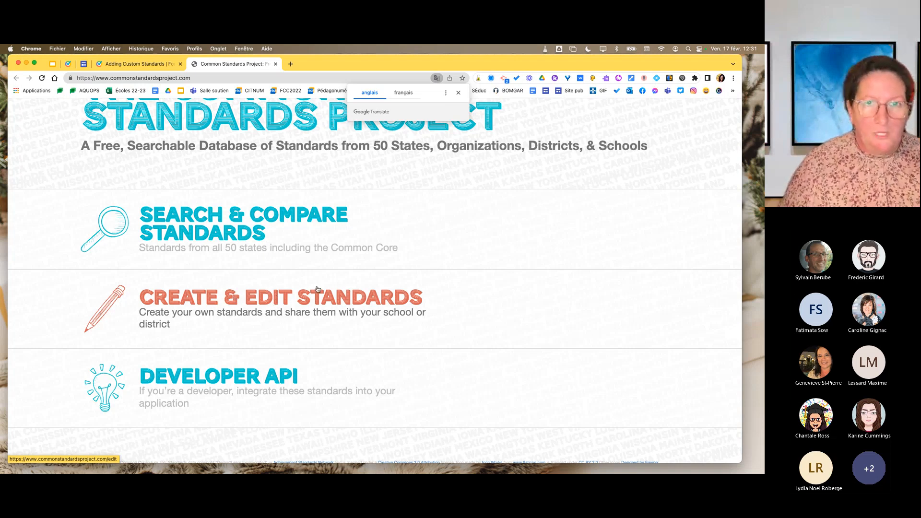
pyautogui.click(458, 93)
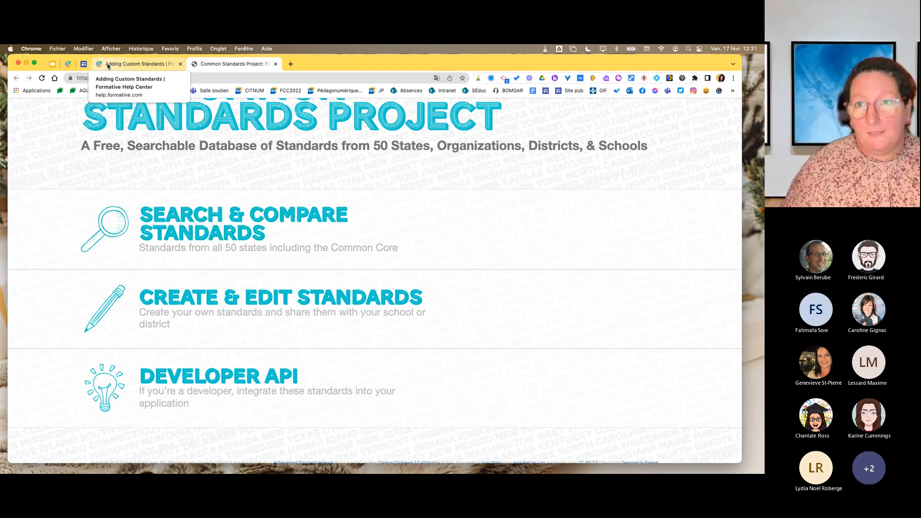
# Return to Formative, close the standards selection without choosing a subject and review the account's Réglages.
pyautogui.click(137, 64)
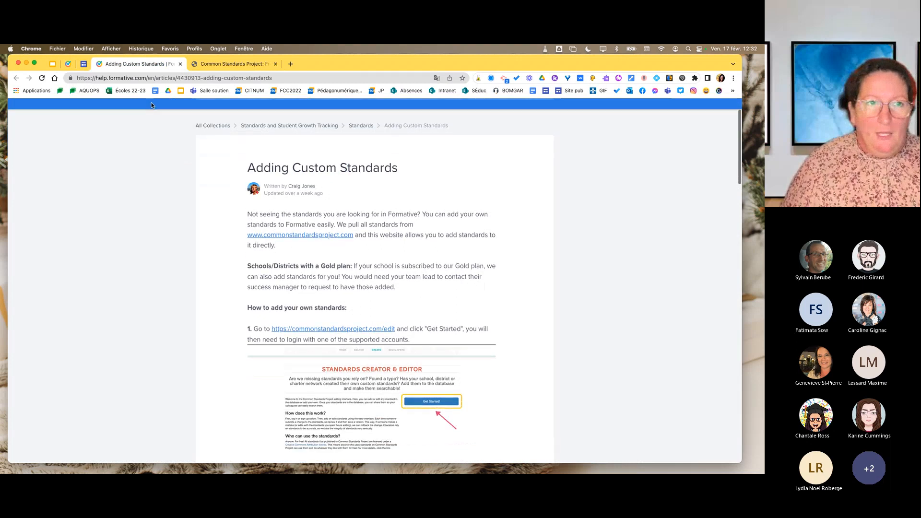
pyautogui.click(69, 64)
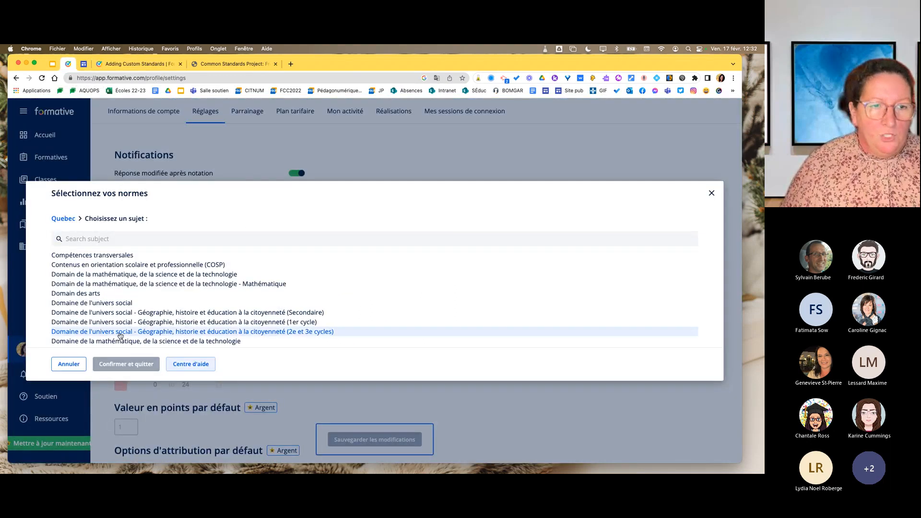
pyautogui.click(712, 194)
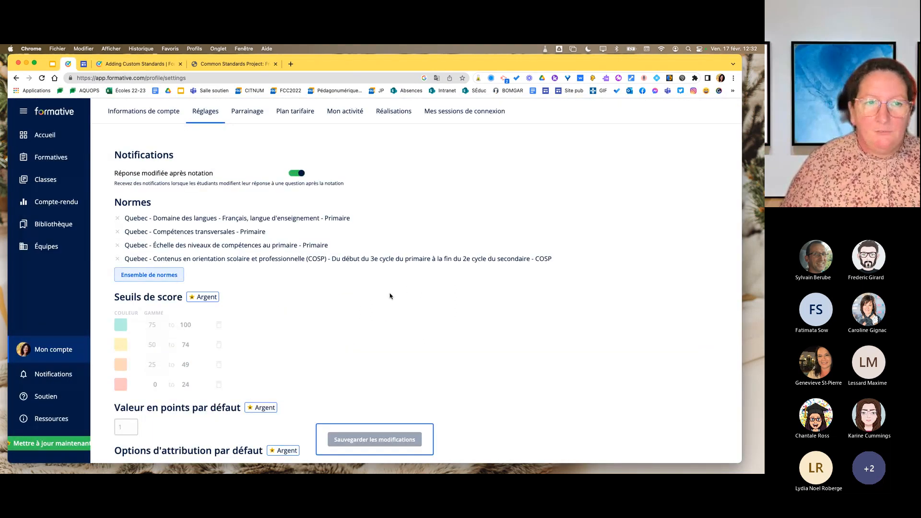
pyautogui.scroll(-1, 391, 296)
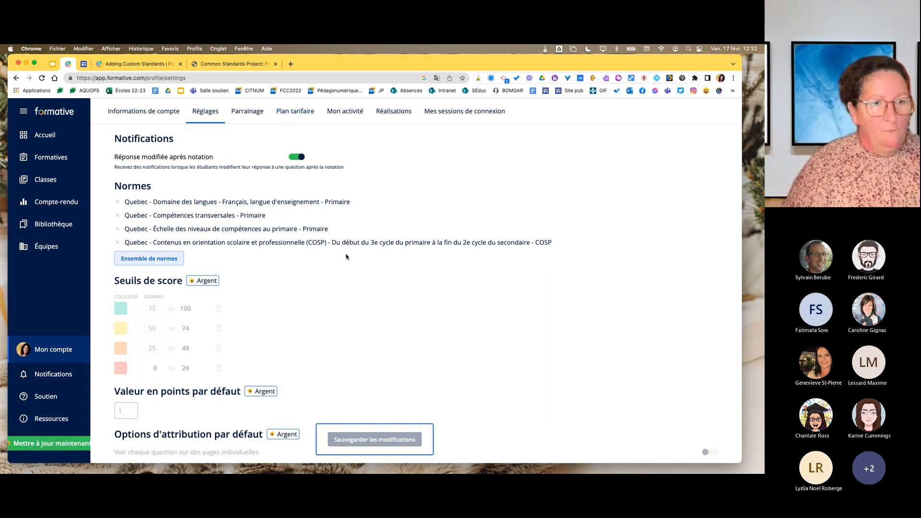
pyautogui.scroll(1, 277, 287)
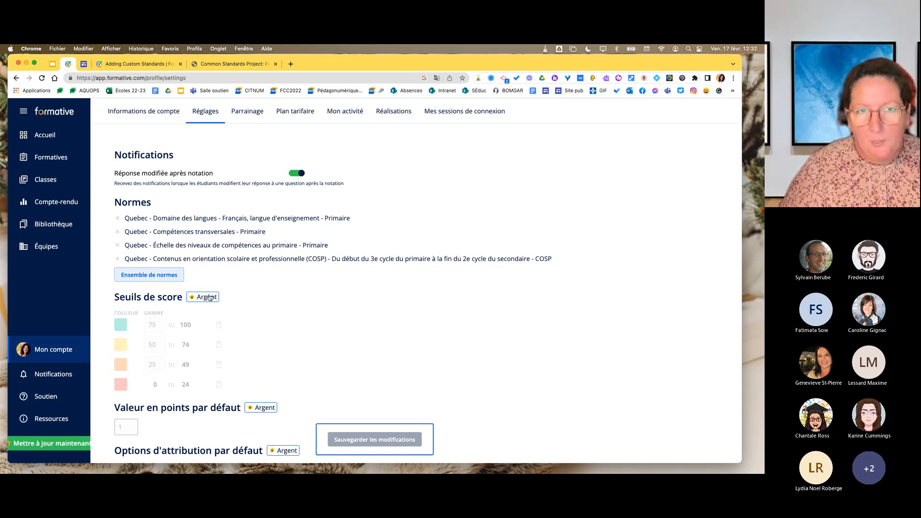
# Review the plans under Plan tarifaire and open the Informations de compte page.
pyautogui.click(303, 111)
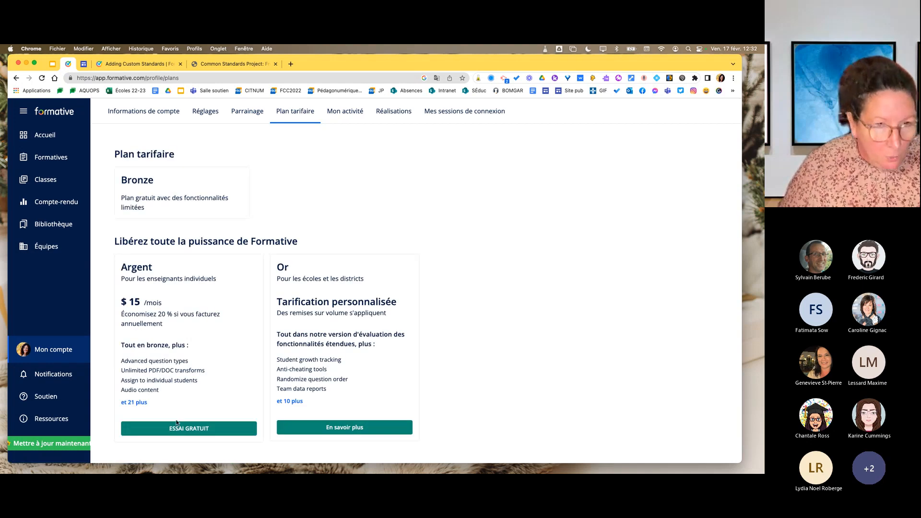
pyautogui.scroll(-1, 177, 422)
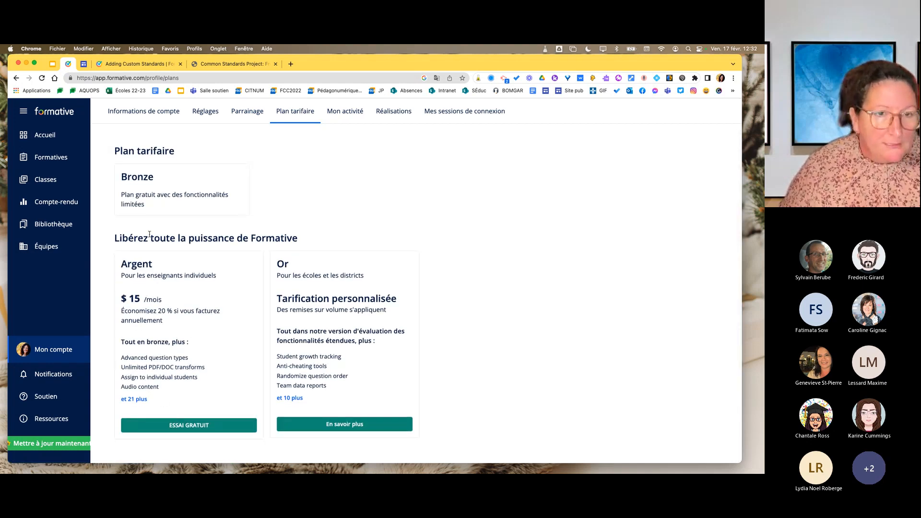
pyautogui.scroll(1, 149, 234)
pyautogui.scroll(-1, 232, 414)
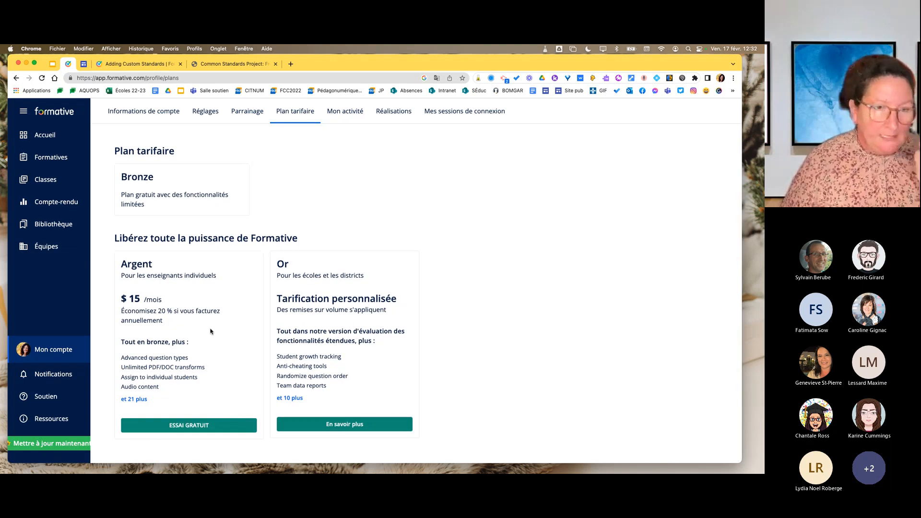
pyautogui.click(162, 115)
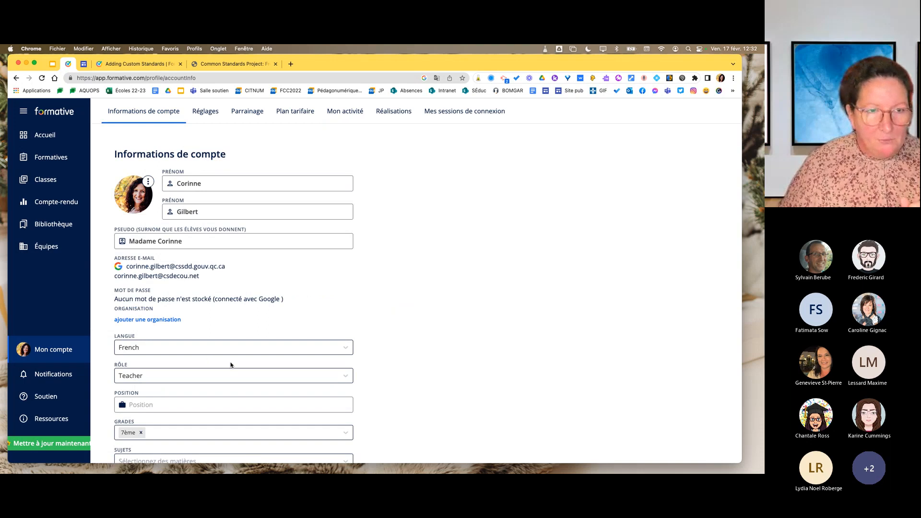
# Look over the account information fields, switch to Réglages and point out the Seuils de score section.
pyautogui.scroll(-1, 230, 366)
pyautogui.scroll(-1, 206, 288)
pyautogui.click(205, 111)
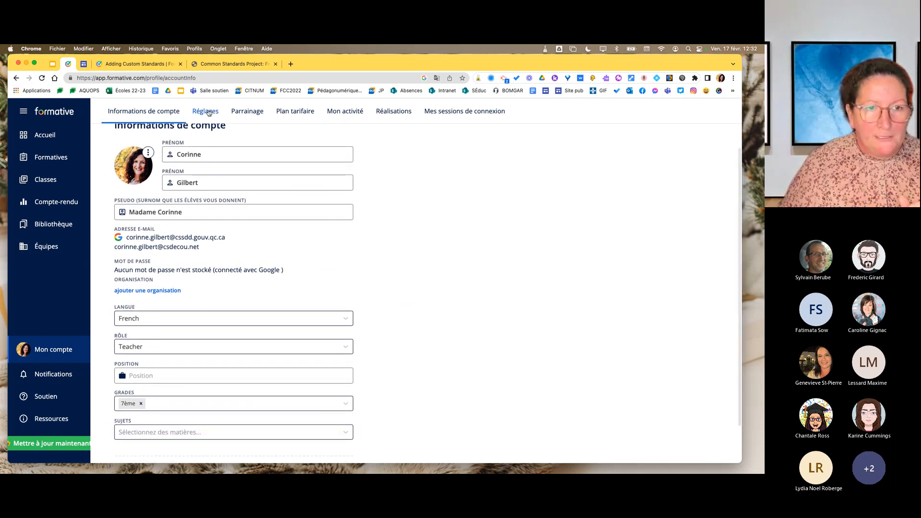
pyautogui.moveTo(116, 267); pyautogui.dragTo(184, 270)
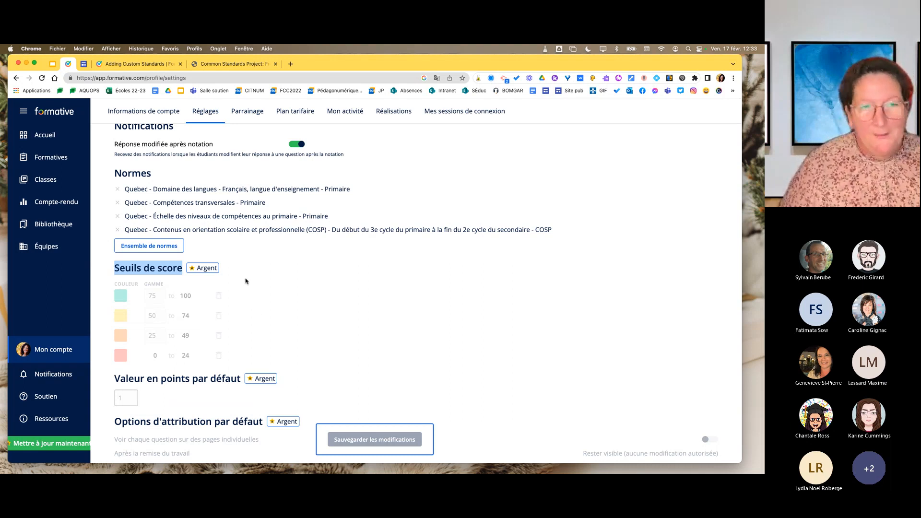
pyautogui.click(276, 296)
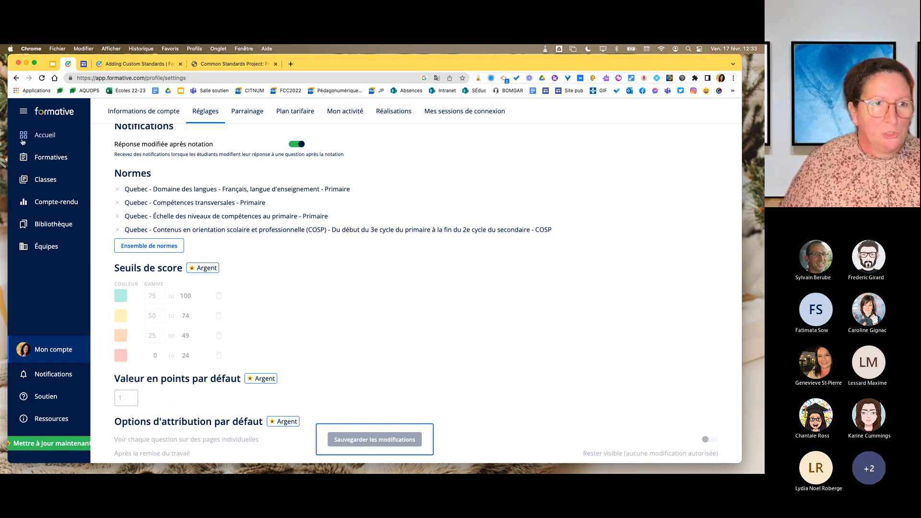
# Pass through the Accueil and Formatives sections and open the Classes list.
pyautogui.click(50, 134)
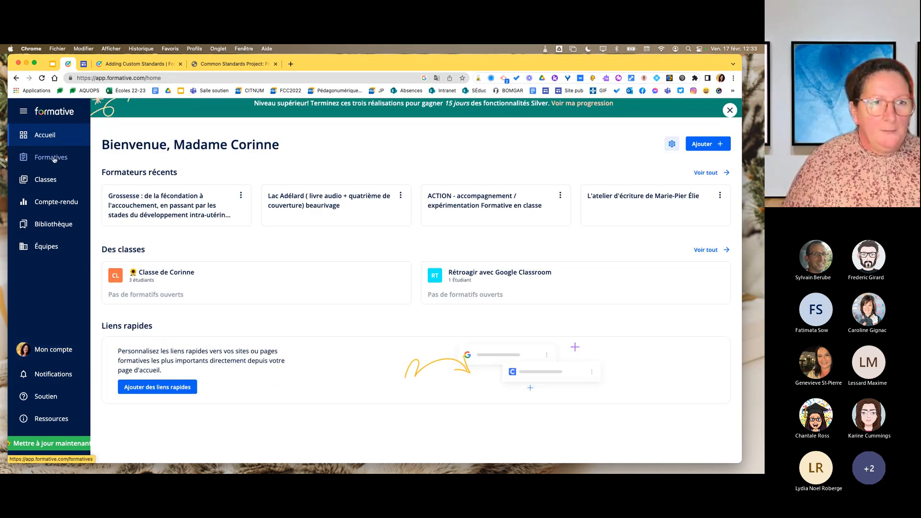
pyautogui.click(53, 158)
pyautogui.click(45, 180)
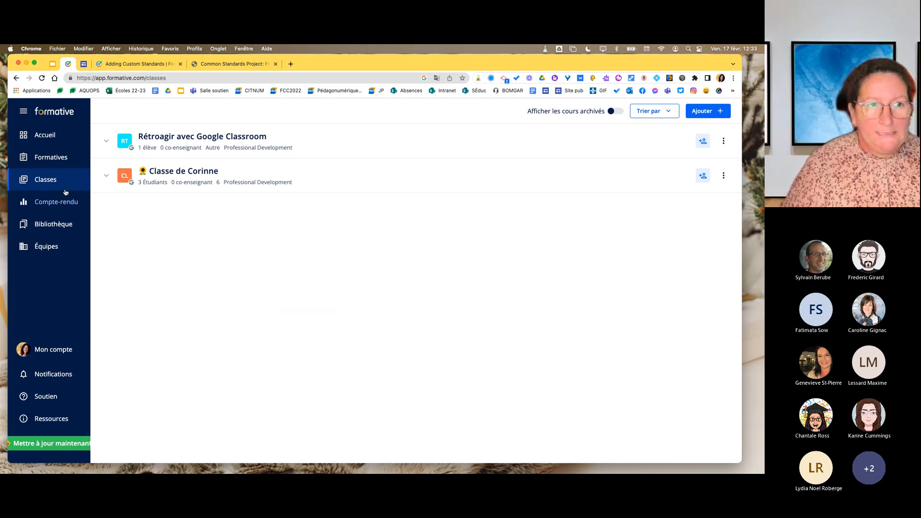
# Start a roster synchronization with Google Classroom and authorize it with the teacher's Google account.
pyautogui.click(725, 113)
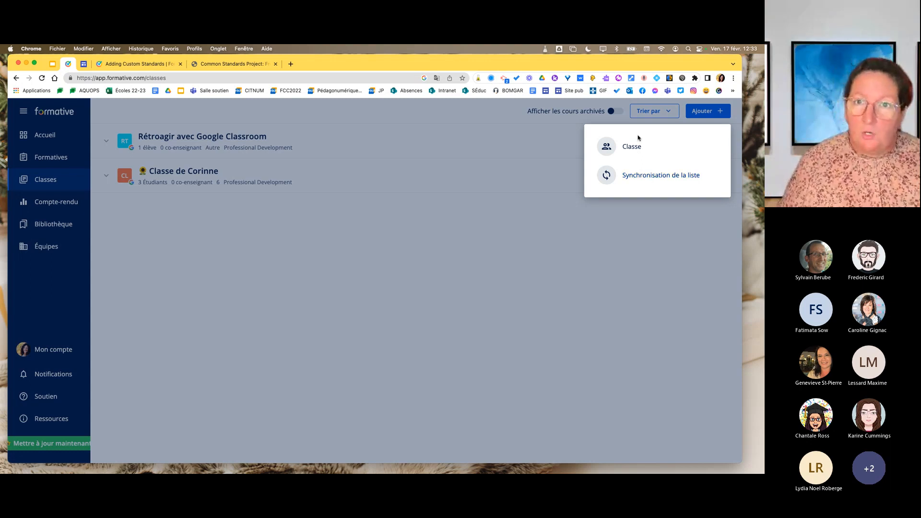
pyautogui.click(681, 179)
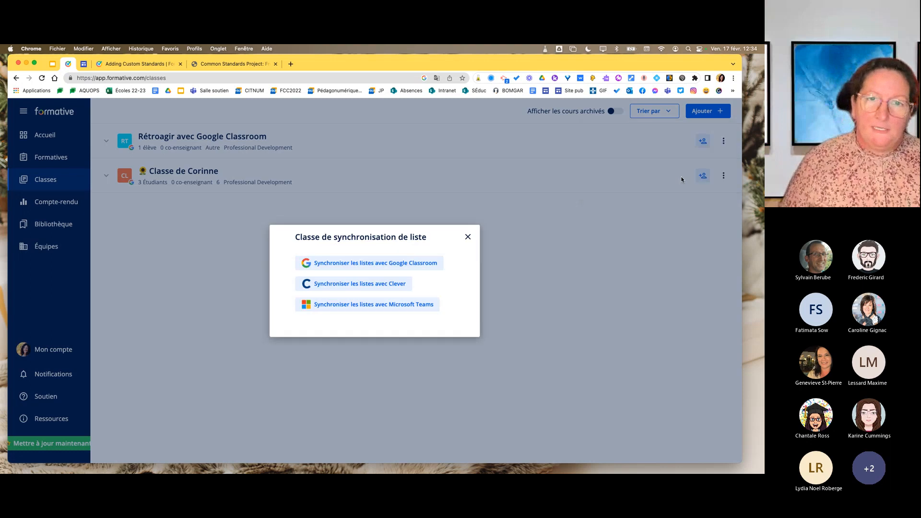
pyautogui.click(390, 268)
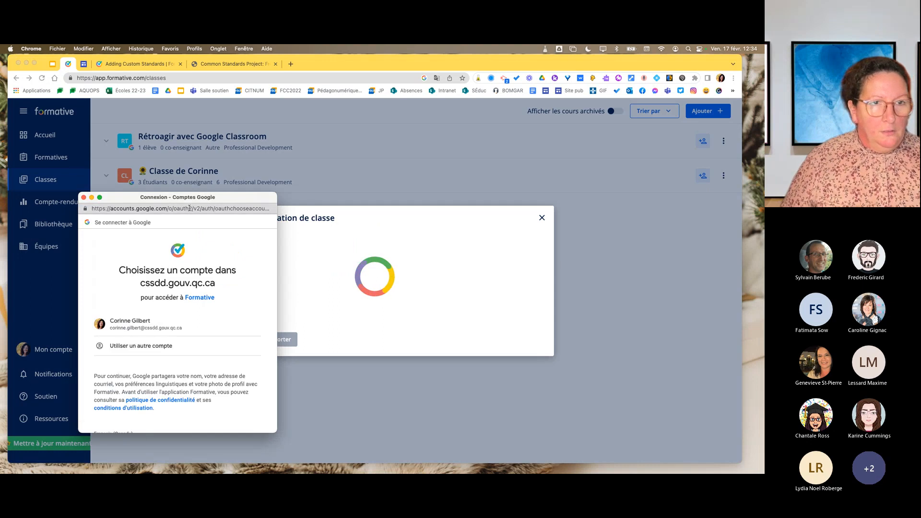
pyautogui.moveTo(238, 200); pyautogui.dragTo(408, 141)
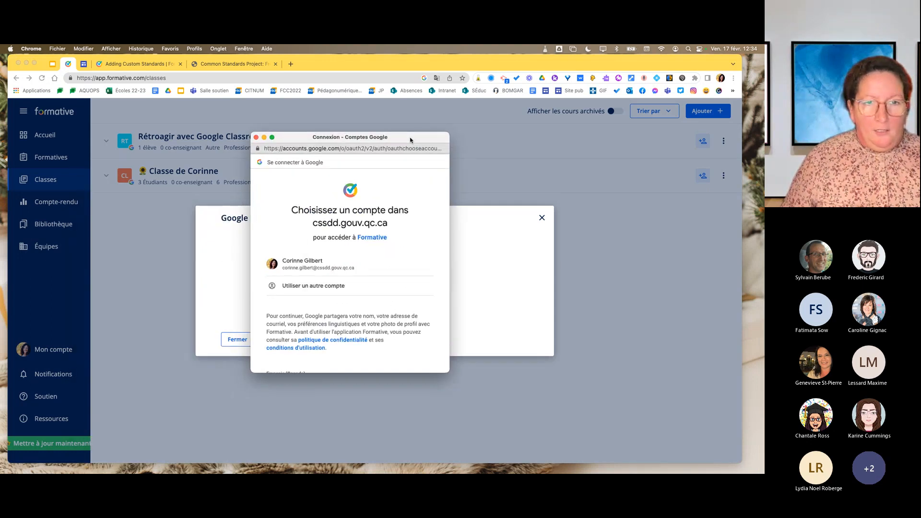
pyautogui.click(318, 263)
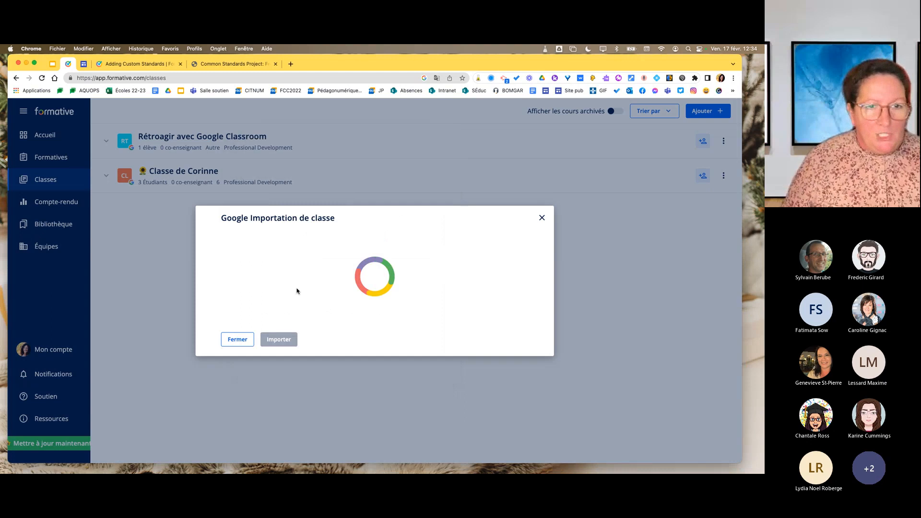
# Examine the Google Classroom courses and their student and co-teacher entries, then close the import dialog without importing any.
pyautogui.scroll(-3, 379, 304)
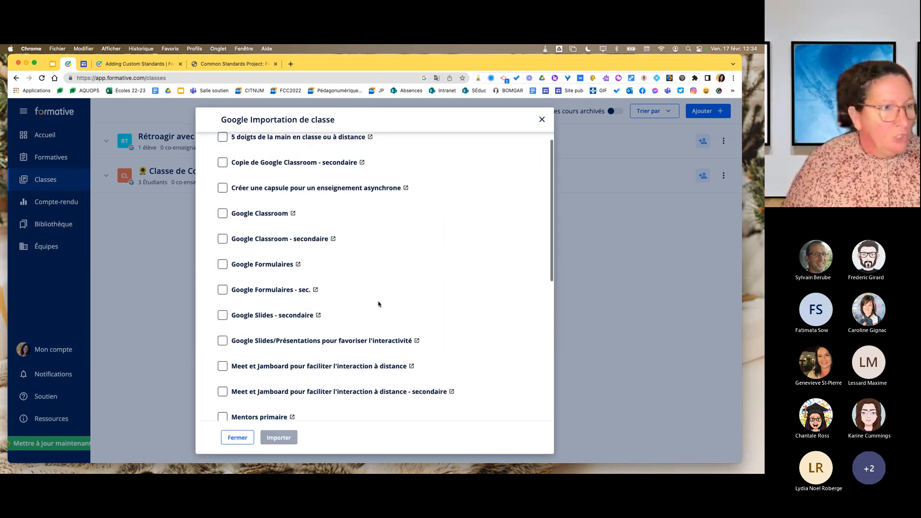
pyautogui.scroll(2, 379, 304)
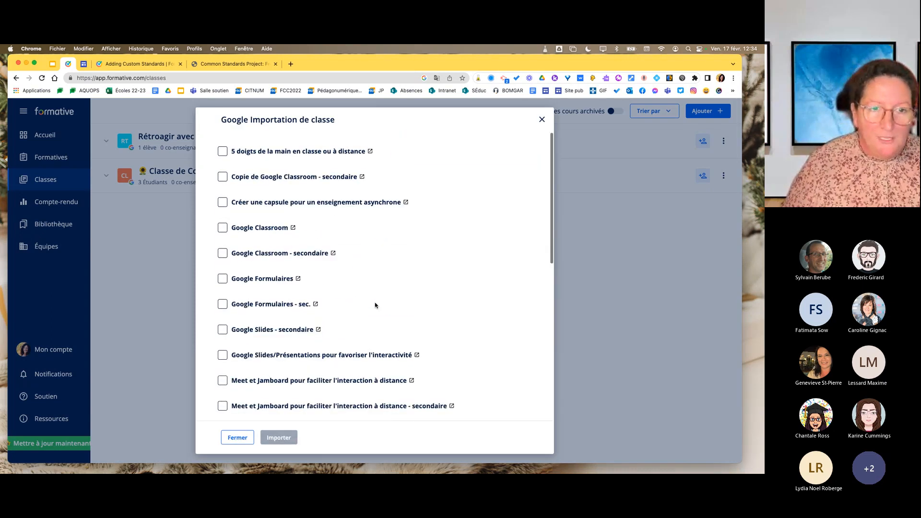
pyautogui.scroll(-4, 375, 303)
pyautogui.scroll(-3, 375, 303)
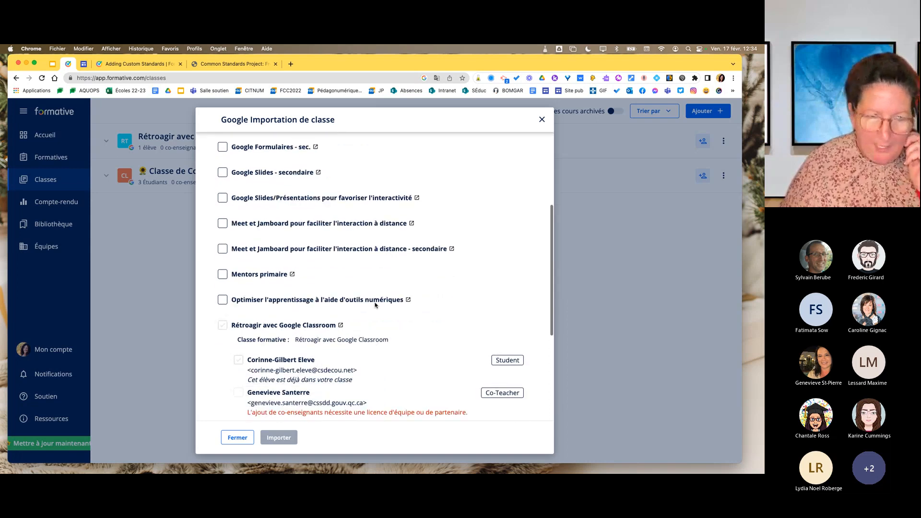
pyautogui.scroll(-1, 375, 303)
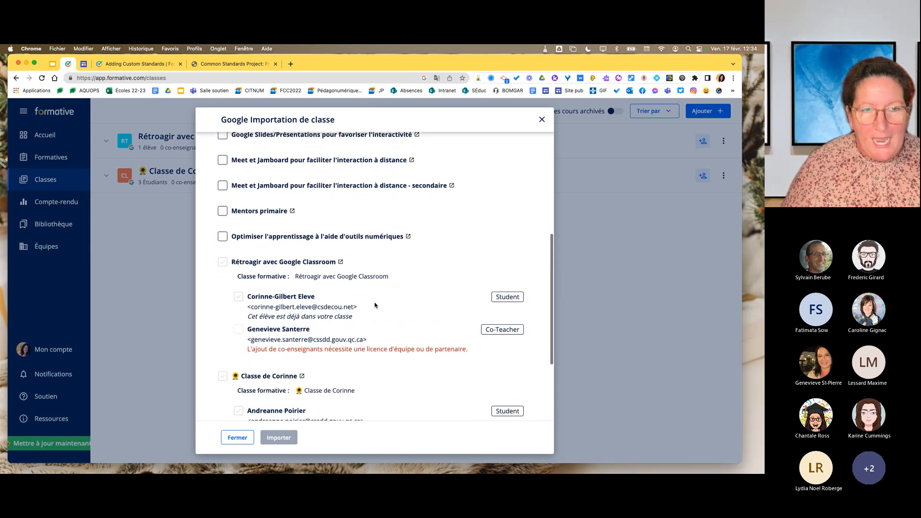
pyautogui.scroll(-1, 221, 255)
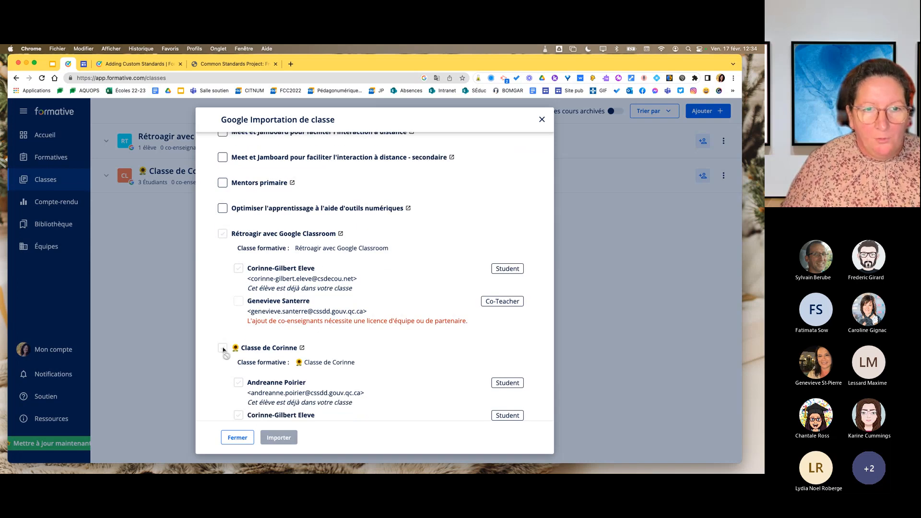
pyautogui.scroll(-1, 223, 352)
pyautogui.scroll(-2, 224, 352)
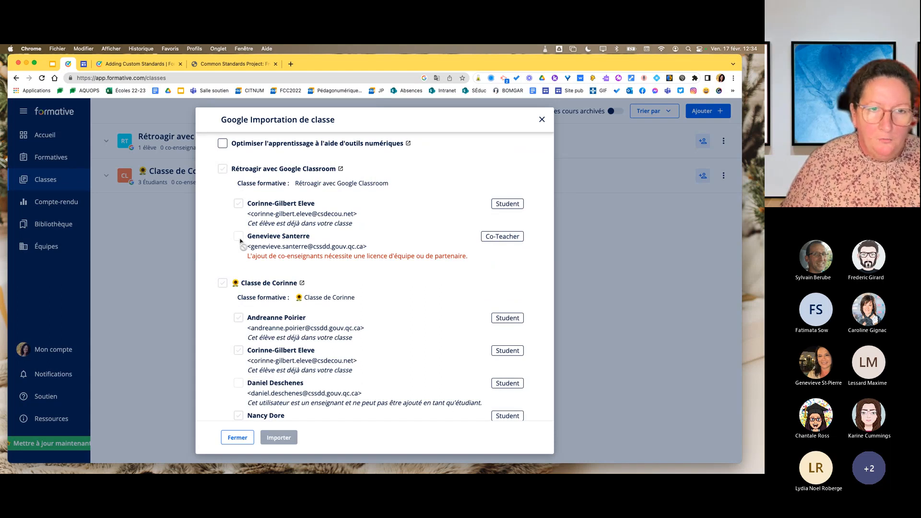
pyautogui.scroll(-1, 241, 241)
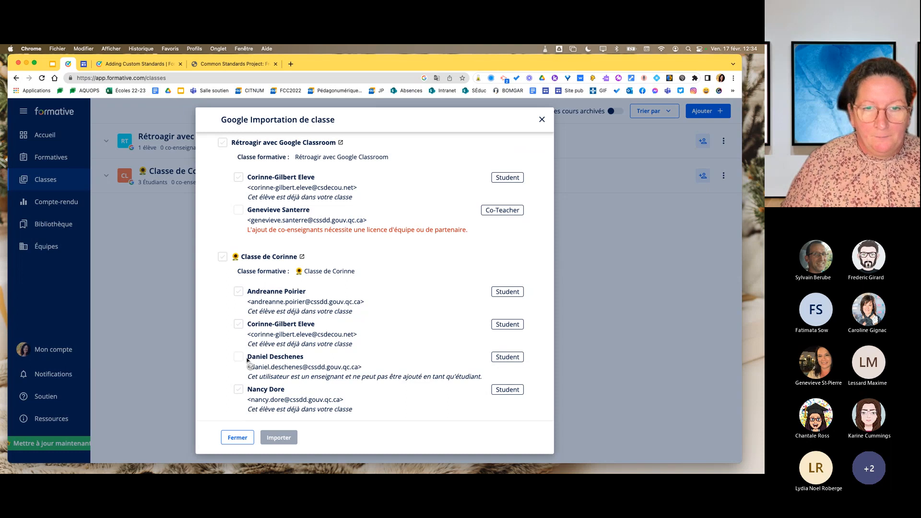
pyautogui.scroll(3, 378, 374)
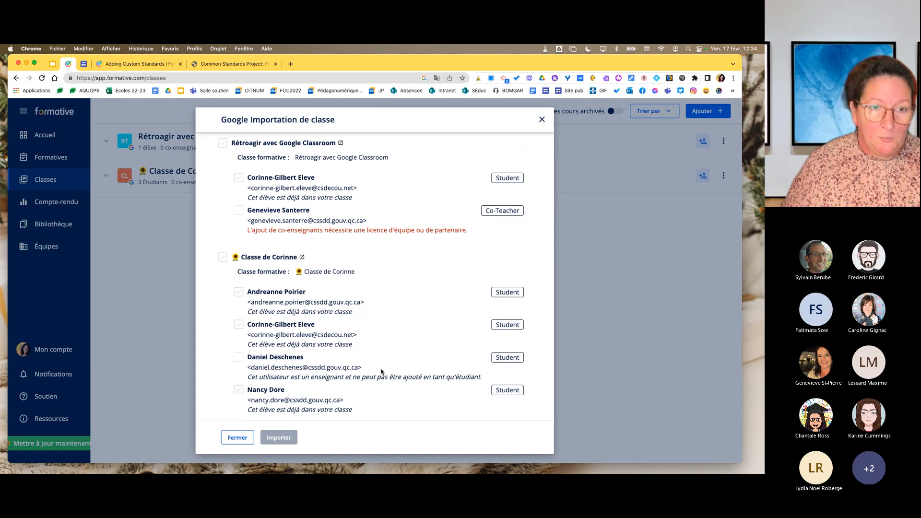
pyautogui.scroll(3, 381, 372)
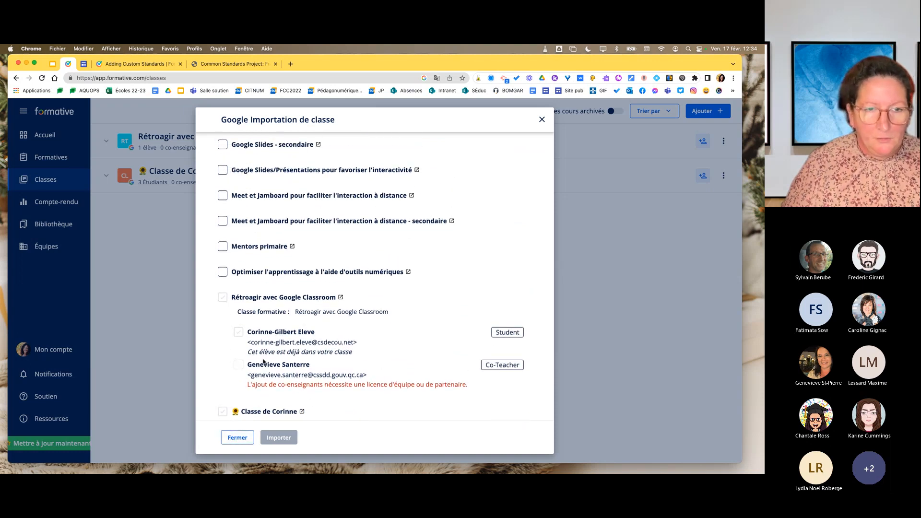
pyautogui.scroll(-3, 264, 362)
pyautogui.scroll(-4, 264, 362)
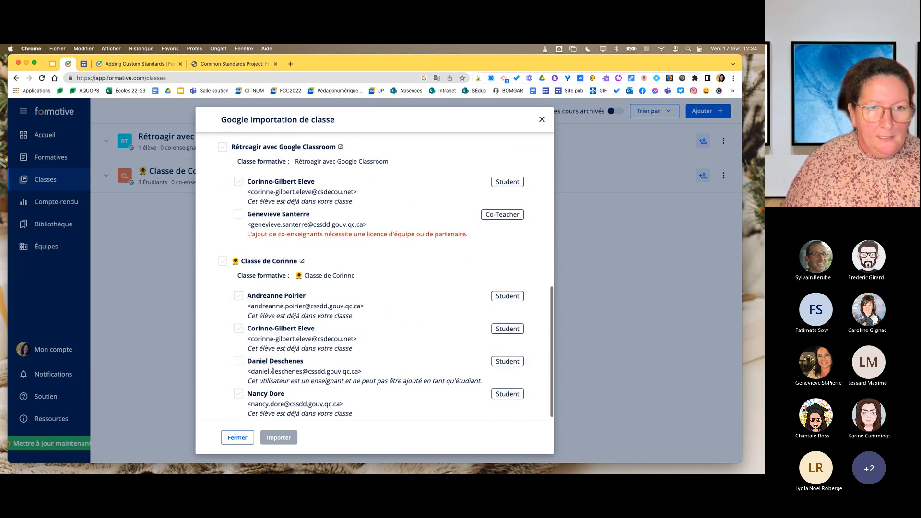
pyautogui.click(238, 437)
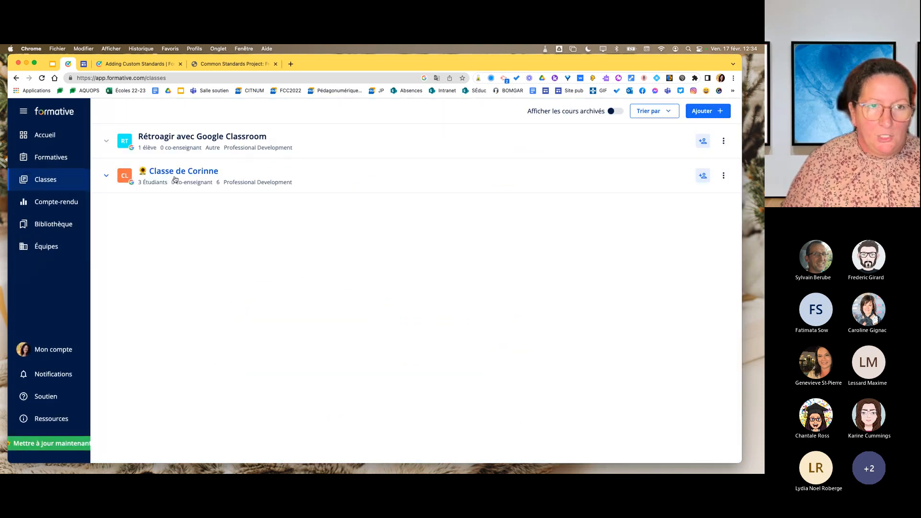
# Expand the student lists of both synchronized classes to view their members, then collapse them.
pyautogui.click(108, 143)
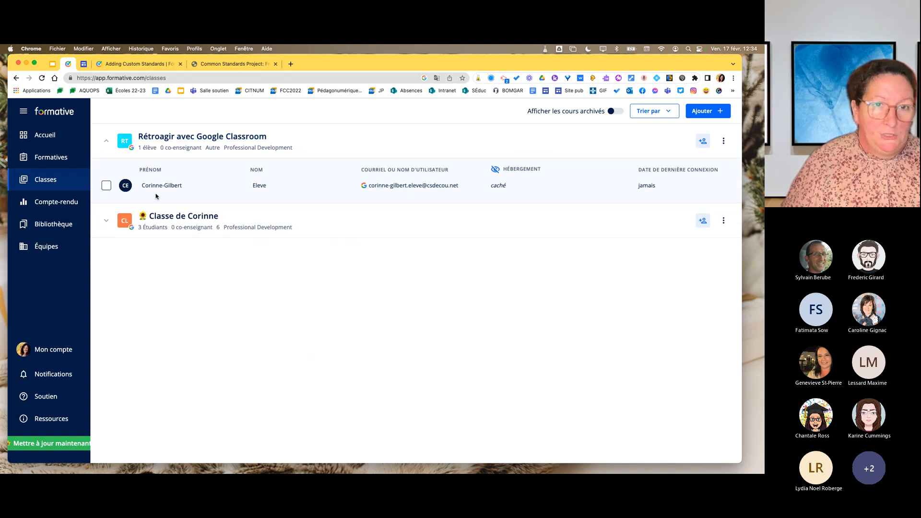
pyautogui.click(106, 141)
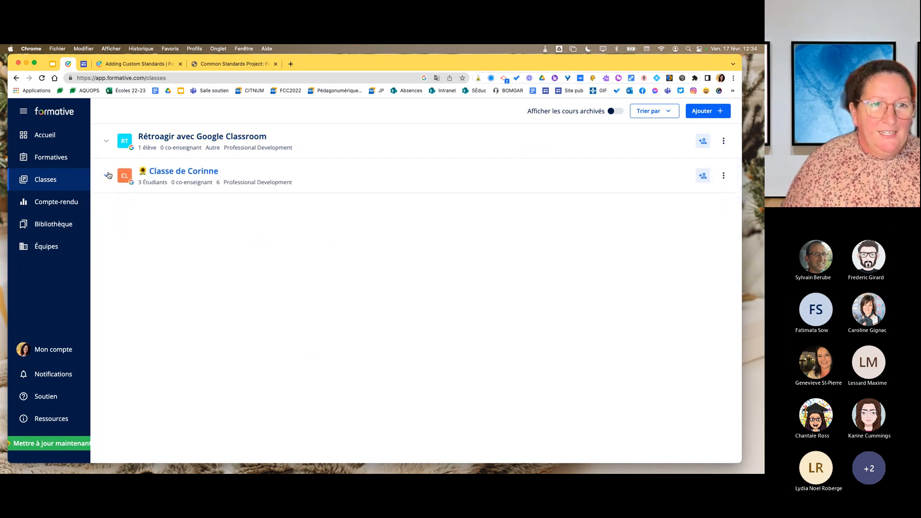
pyautogui.click(107, 175)
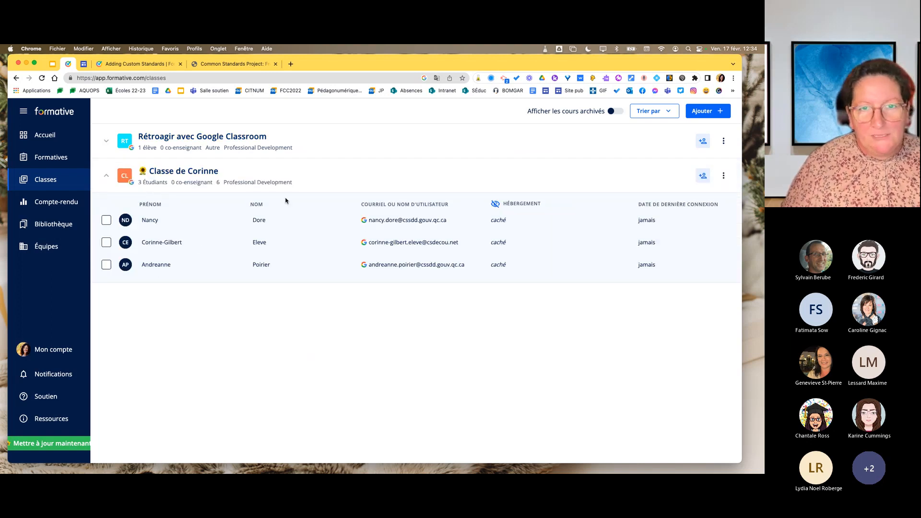
pyautogui.click(106, 176)
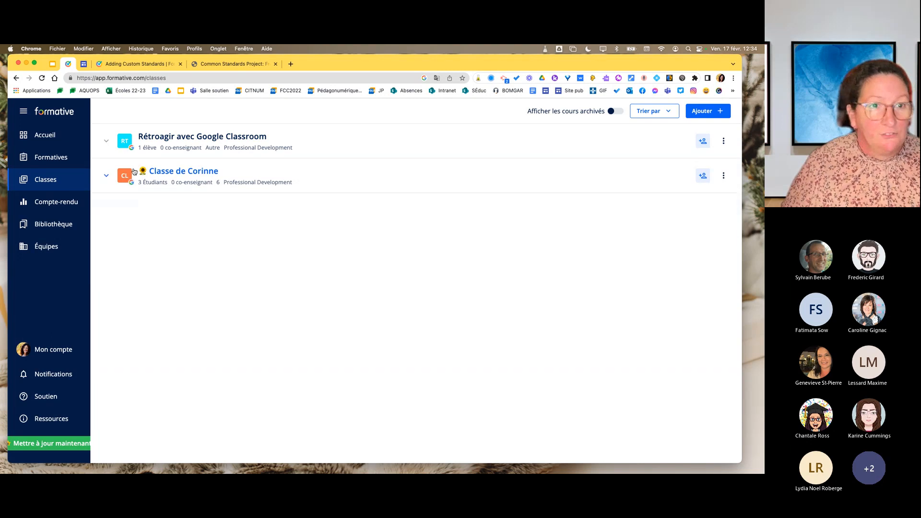
pyautogui.click(106, 176)
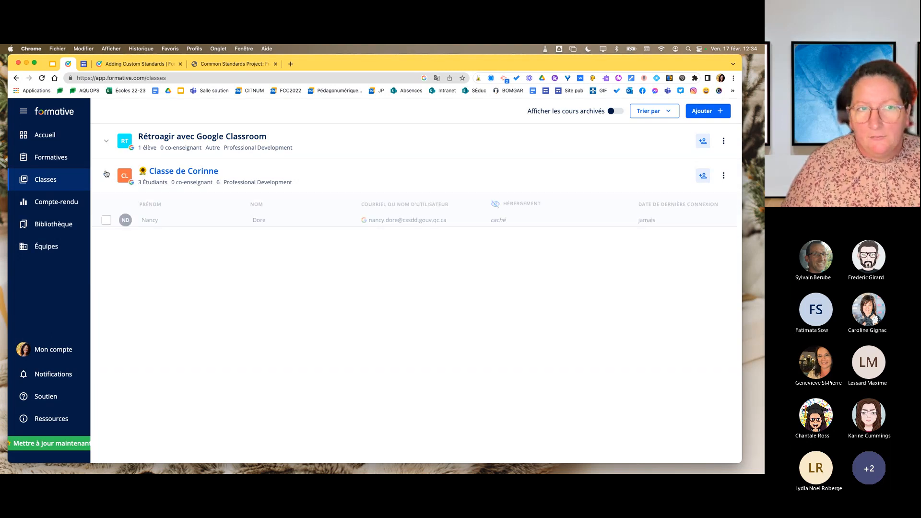
pyautogui.click(111, 179)
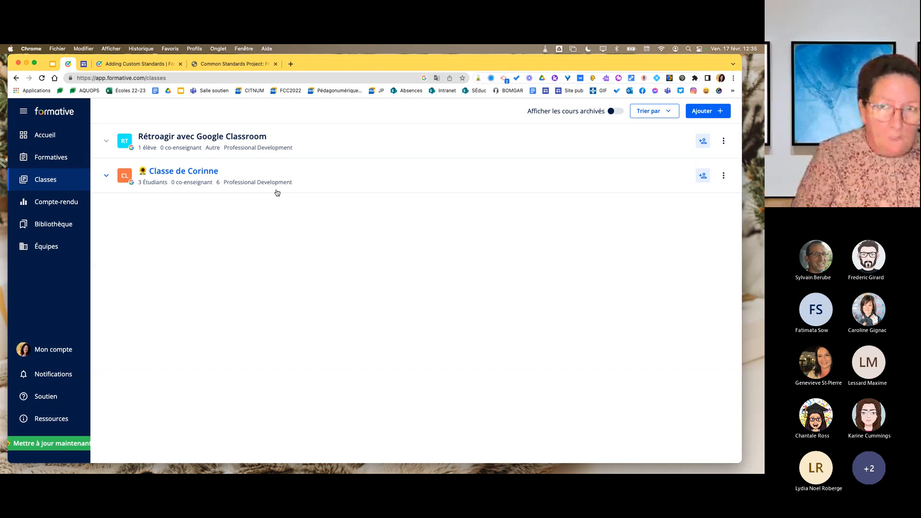
# Review the Google Classroom import list again and the options for adding students to Rétroagir avec Google Classroom, closing both without changes.
pyautogui.click(708, 114)
pyautogui.click(663, 174)
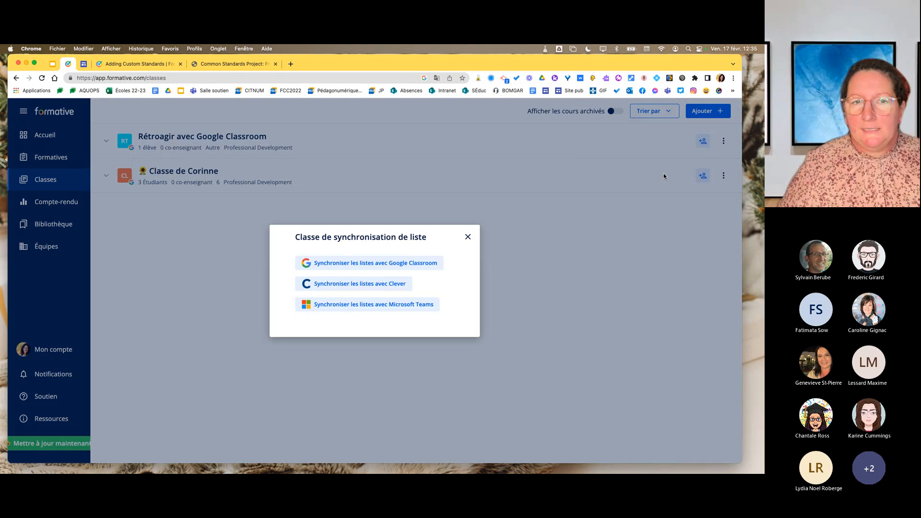
pyautogui.click(355, 266)
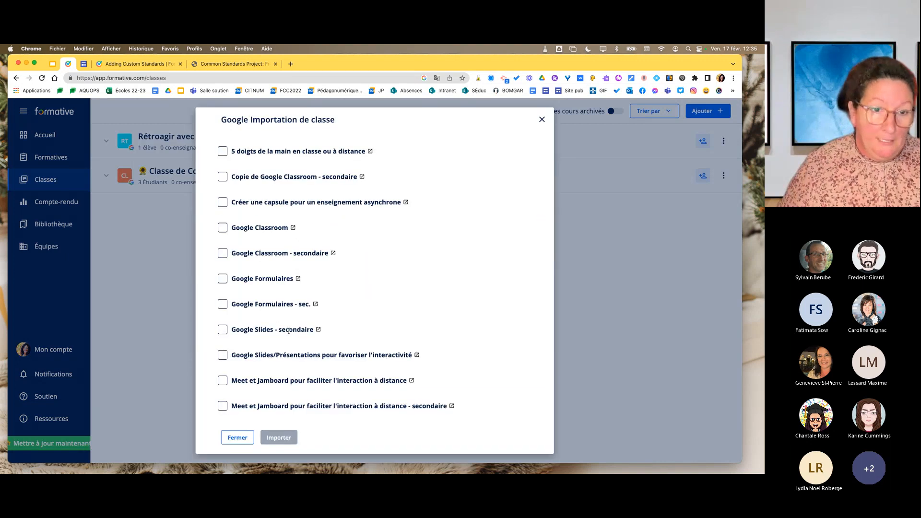
pyautogui.scroll(-5, 289, 330)
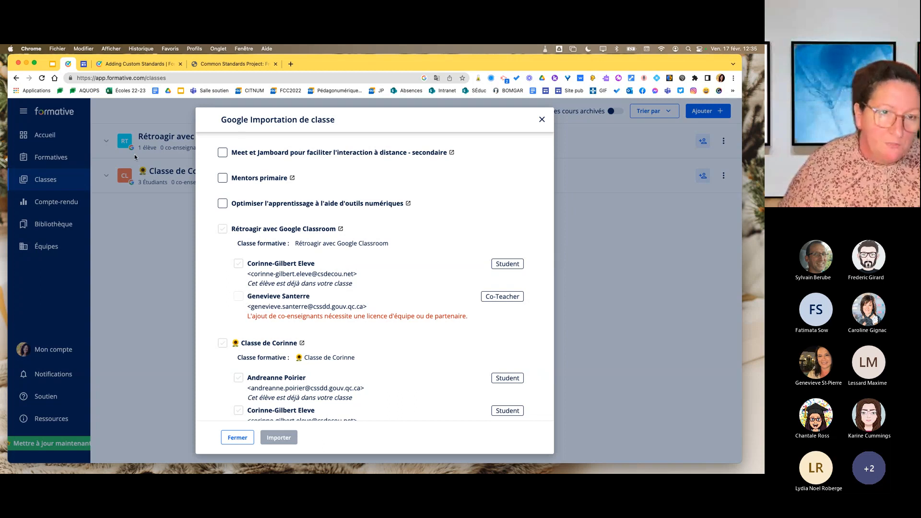
pyautogui.click(237, 438)
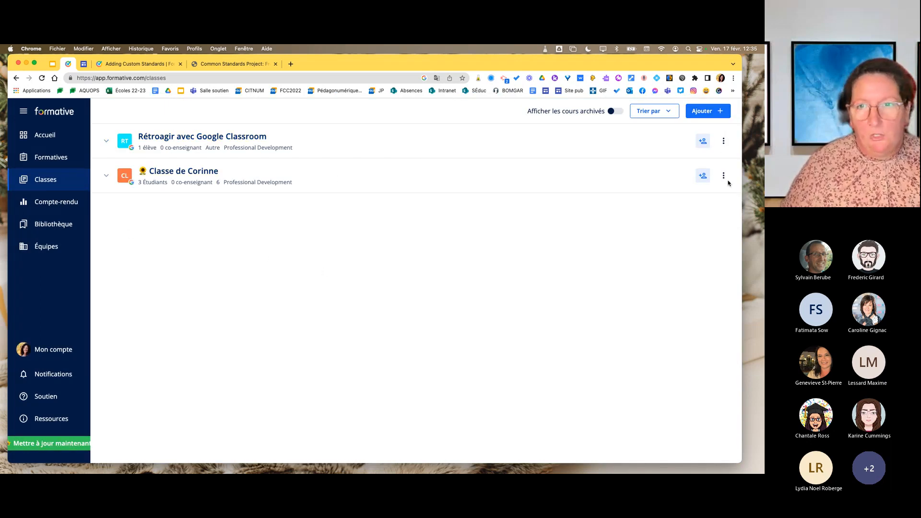
pyautogui.click(701, 141)
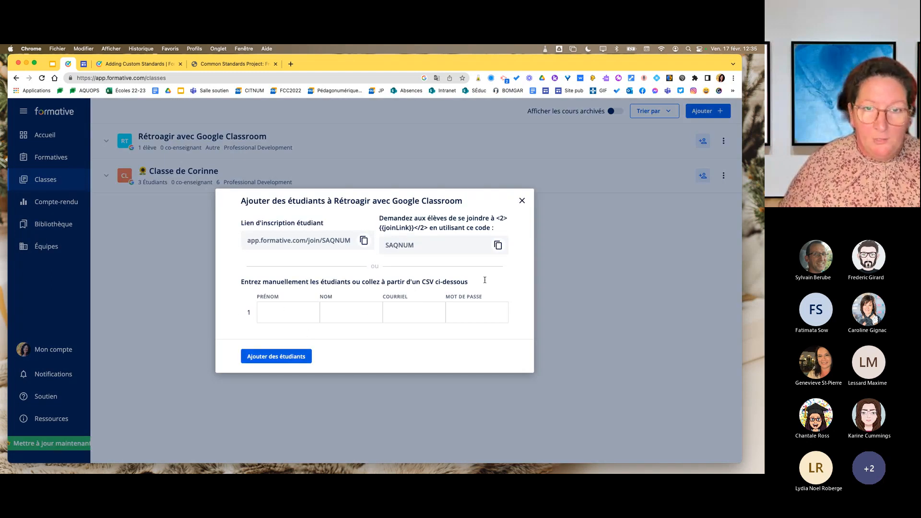
pyautogui.click(522, 201)
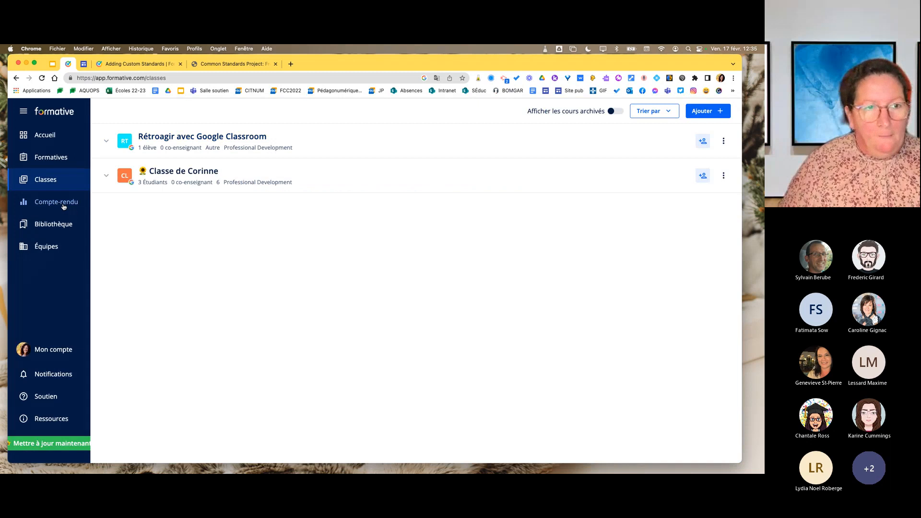
# Open the formatives list, review assigning the Grossesse formative to both Google Classroom classes, and close the dialog without assigning it.
pyautogui.click(65, 162)
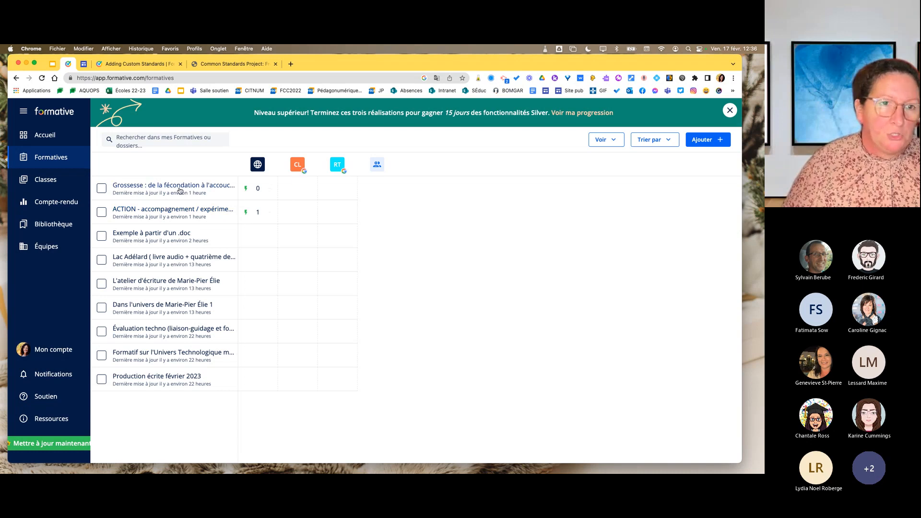
pyautogui.click(297, 189)
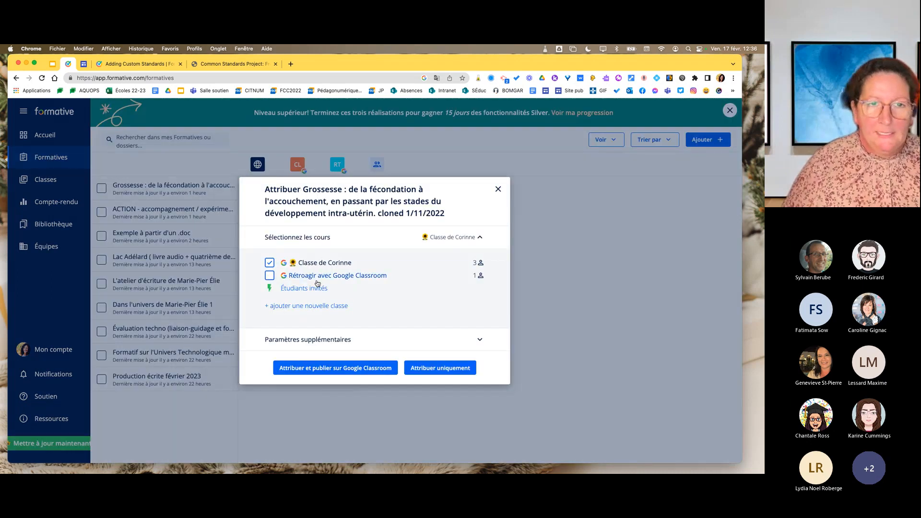
pyautogui.click(270, 276)
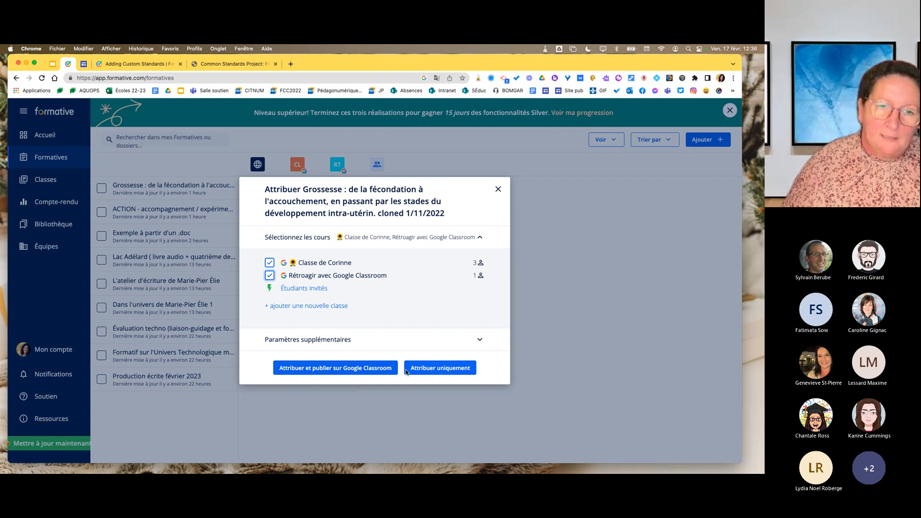
pyautogui.click(498, 189)
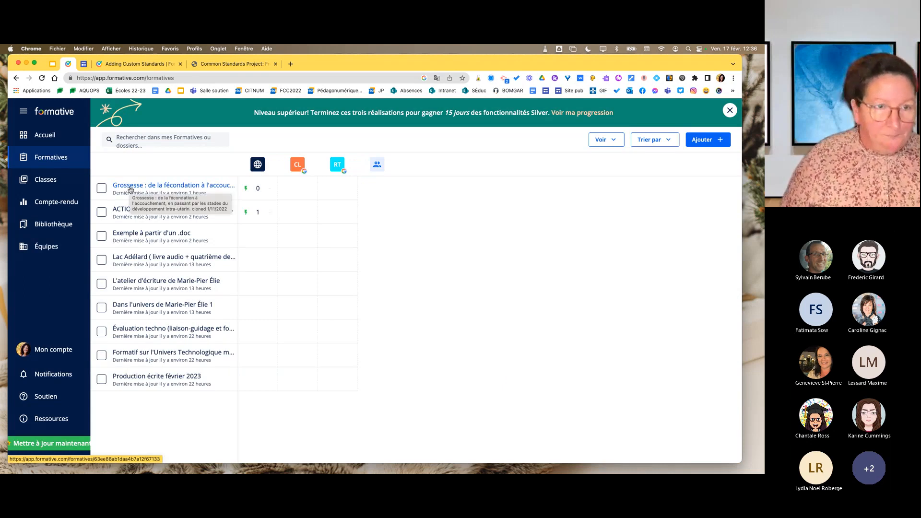
# View the options for adding a formative, folder, class or roster synchronization, and close them without choosing any.
pyautogui.click(700, 146)
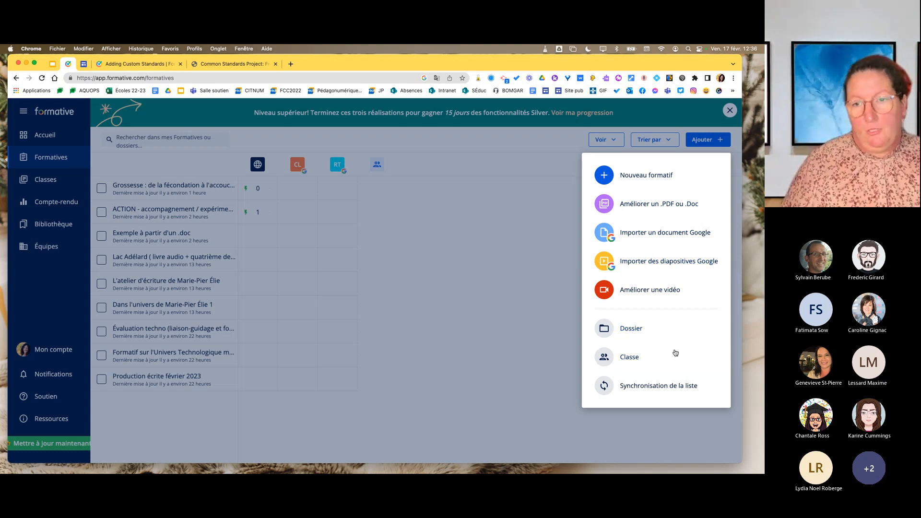
pyautogui.click(465, 259)
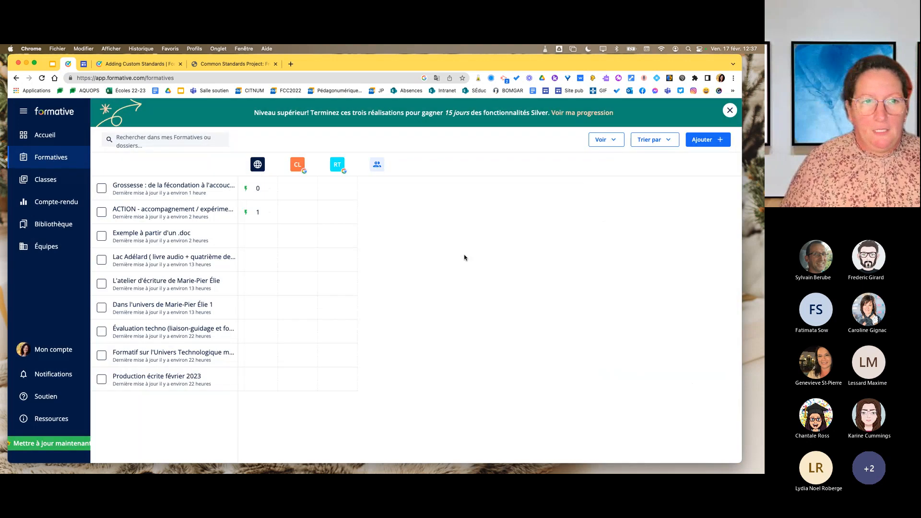
# Open the Grossesse formative for editing and examine its text block, short-answer questions, accepted answers and question settings.
pyautogui.click(151, 188)
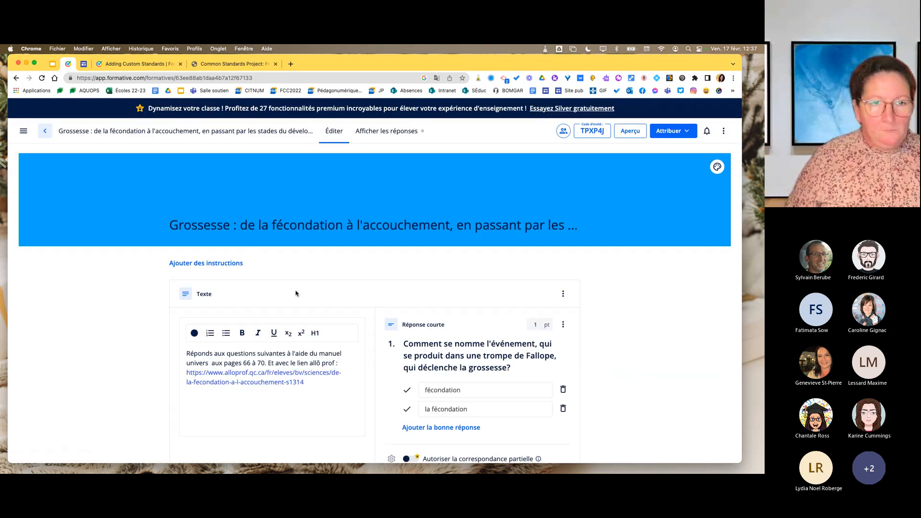
pyautogui.scroll(-1, 298, 293)
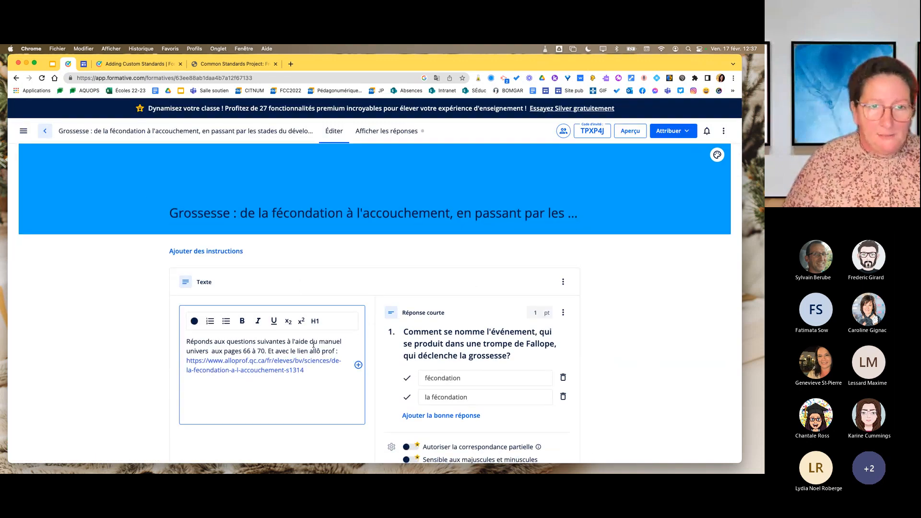
pyautogui.scroll(-2, 313, 344)
pyautogui.scroll(-2, 396, 214)
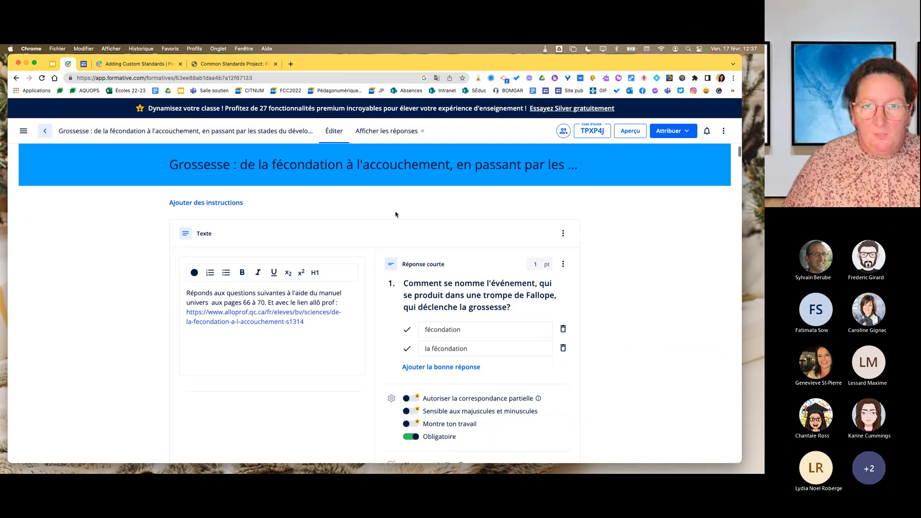
pyautogui.scroll(1, 390, 220)
pyautogui.scroll(-6, 391, 219)
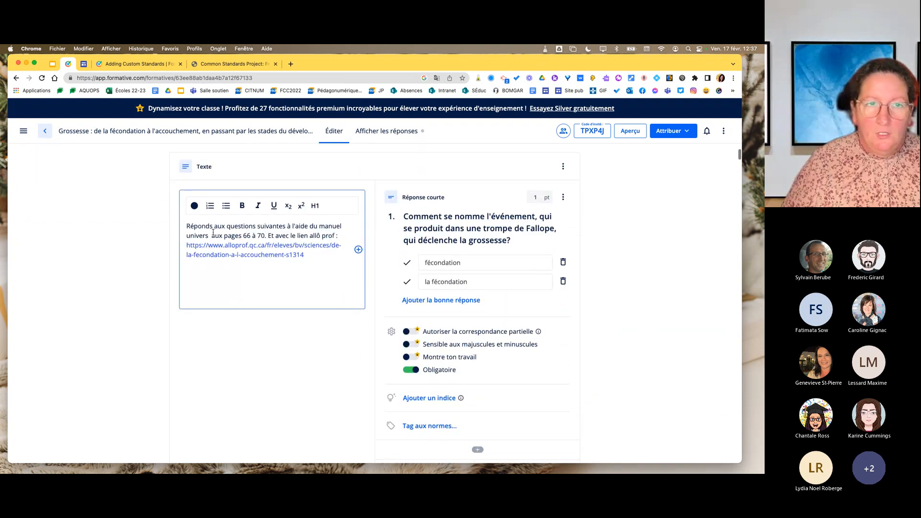
pyautogui.scroll(-7, 234, 252)
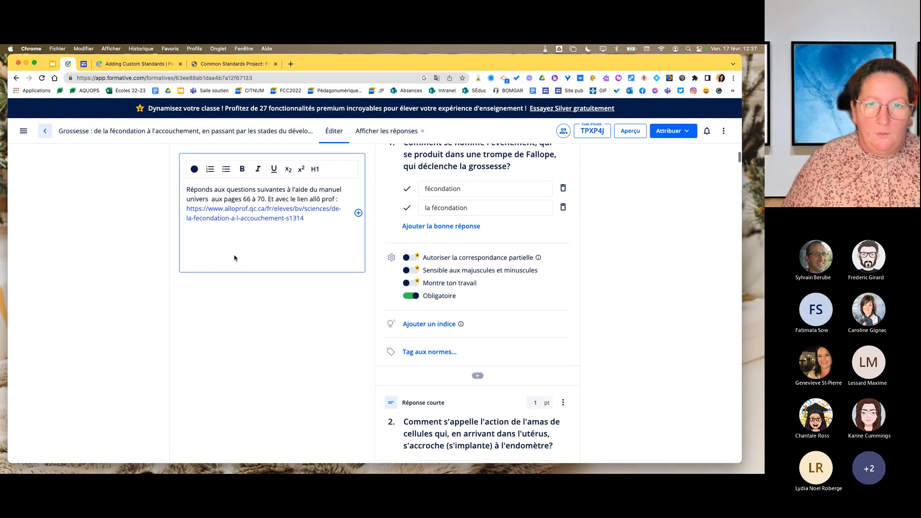
pyautogui.scroll(-15, 487, 345)
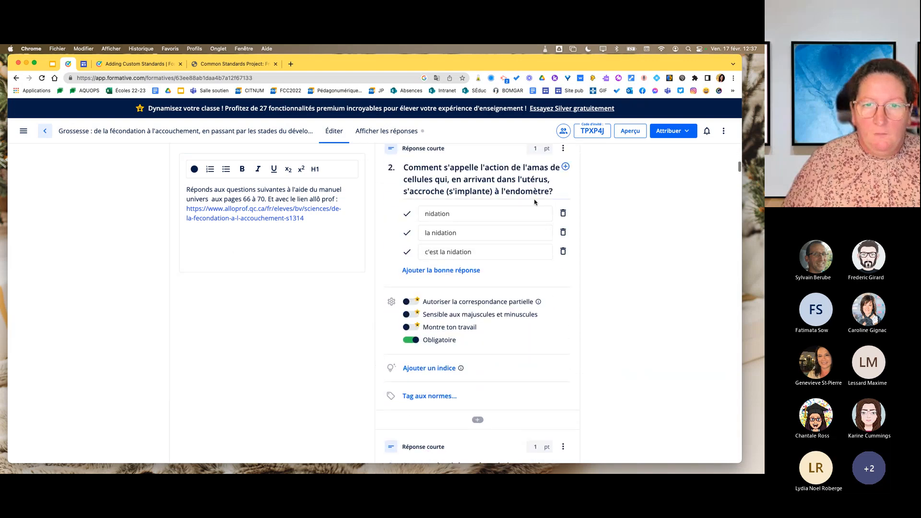
pyautogui.scroll(-5, 460, 344)
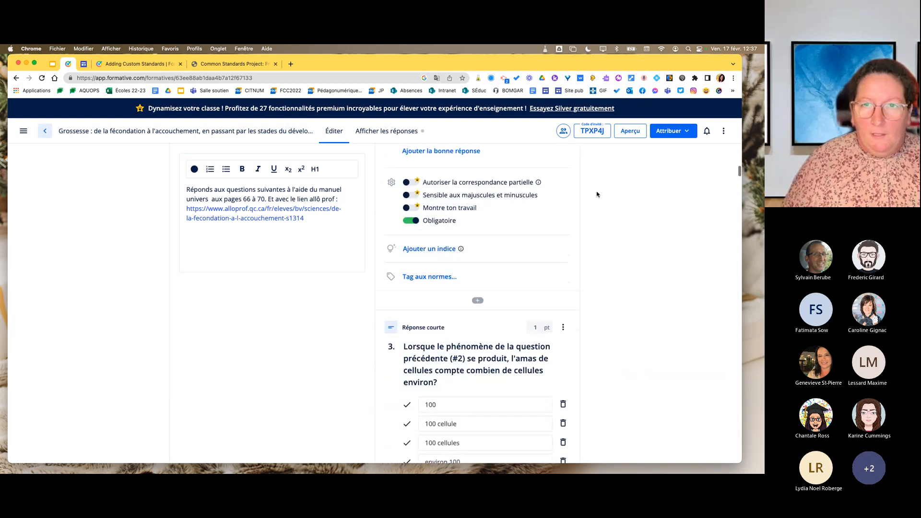
# Examine the Grossesse formative's questions in the student preview at laptop size, close the preview and return to the formatives list.
pyautogui.click(627, 136)
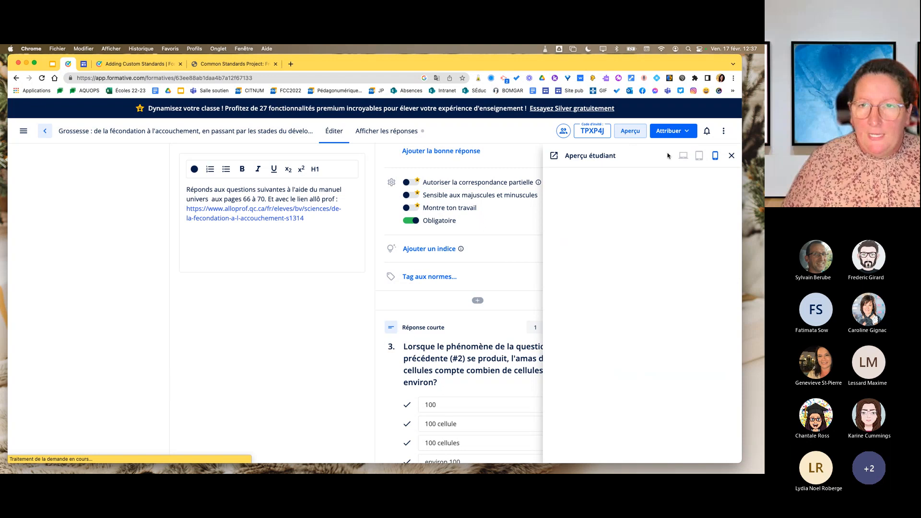
pyautogui.click(684, 157)
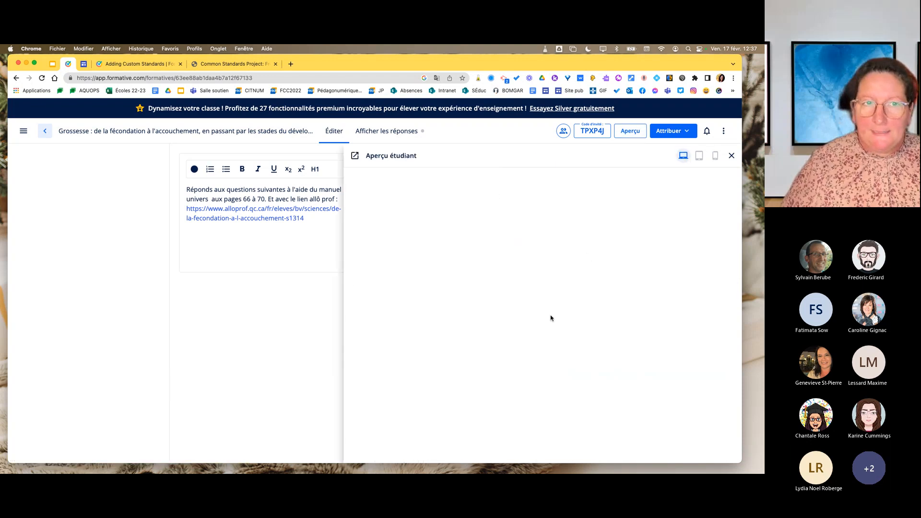
pyautogui.scroll(-3, 545, 328)
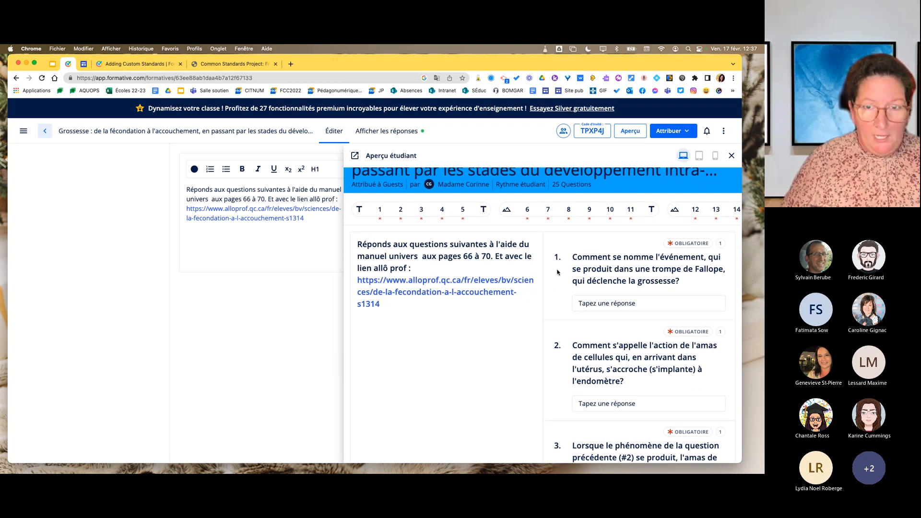
pyautogui.scroll(-10, 604, 281)
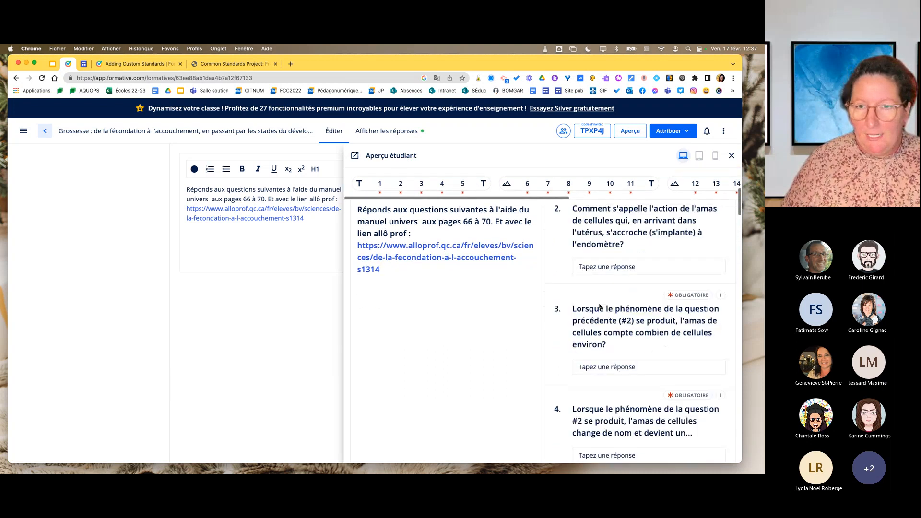
pyautogui.scroll(-10, 599, 308)
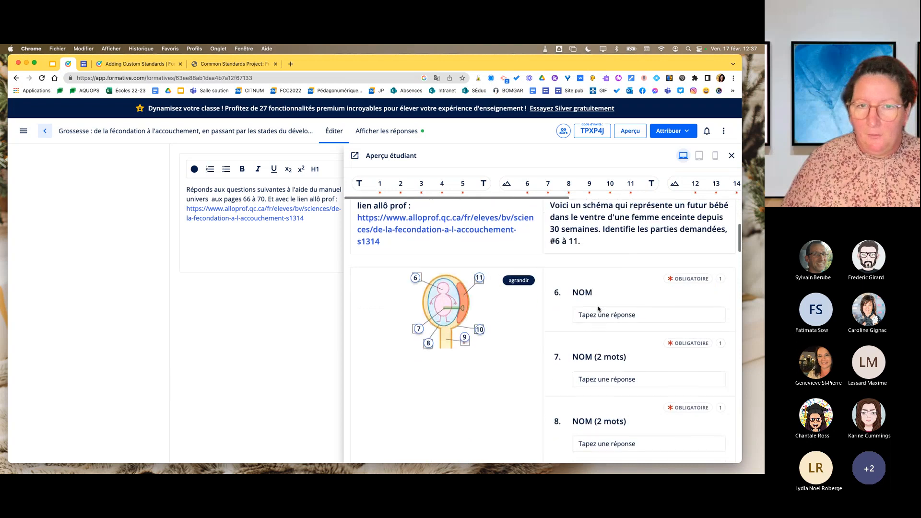
pyautogui.scroll(-10, 454, 339)
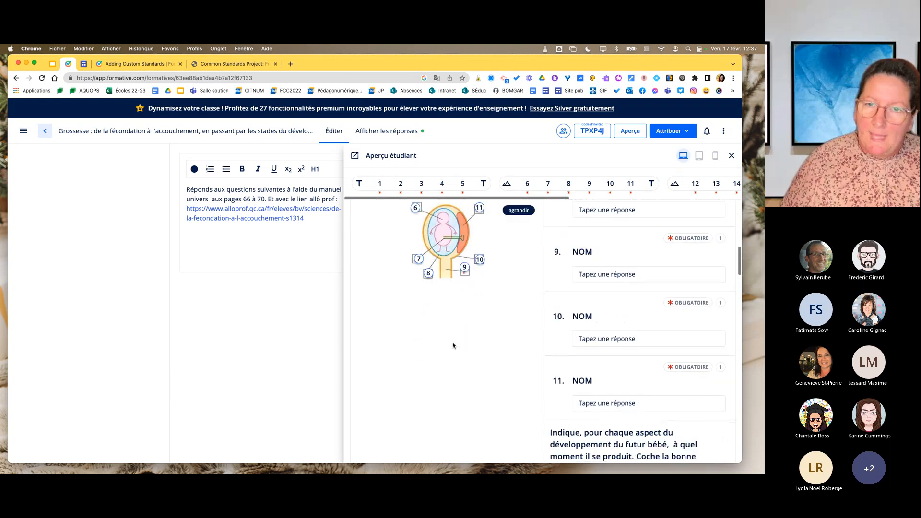
pyautogui.scroll(-8, 452, 345)
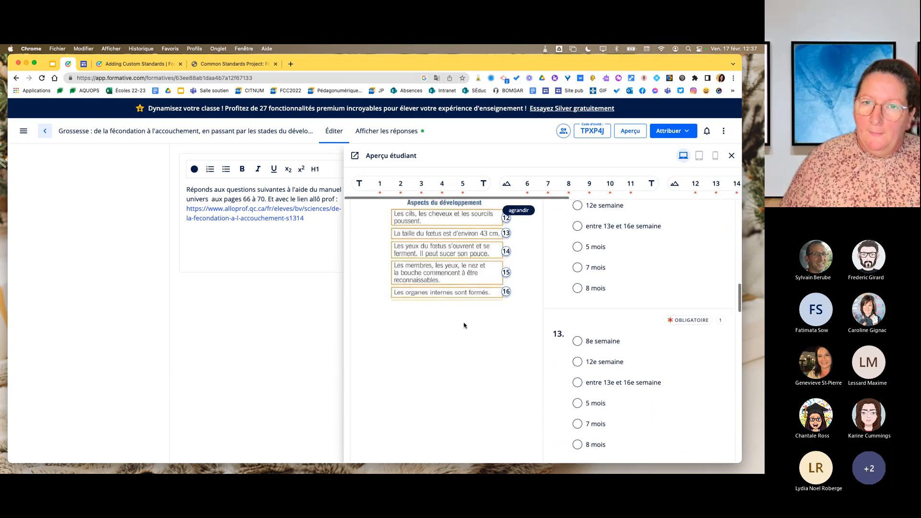
pyautogui.scroll(-1, 582, 360)
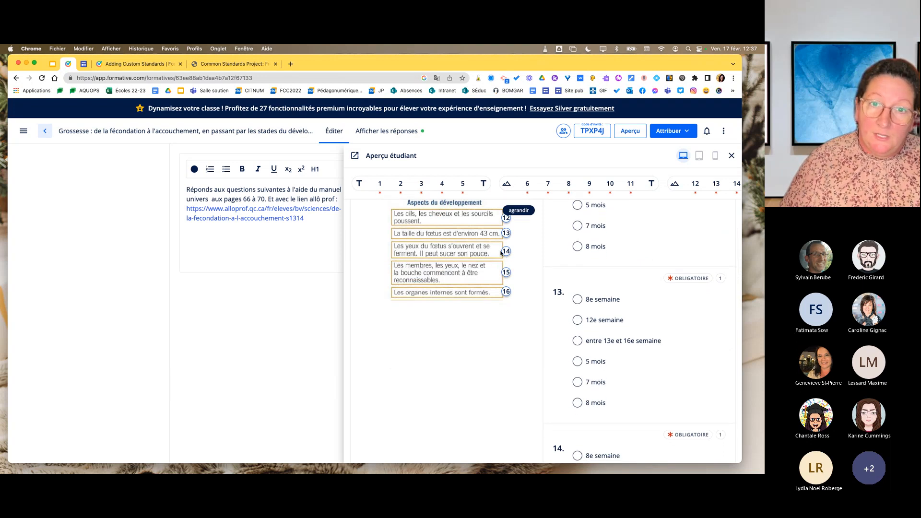
pyautogui.scroll(-15, 493, 299)
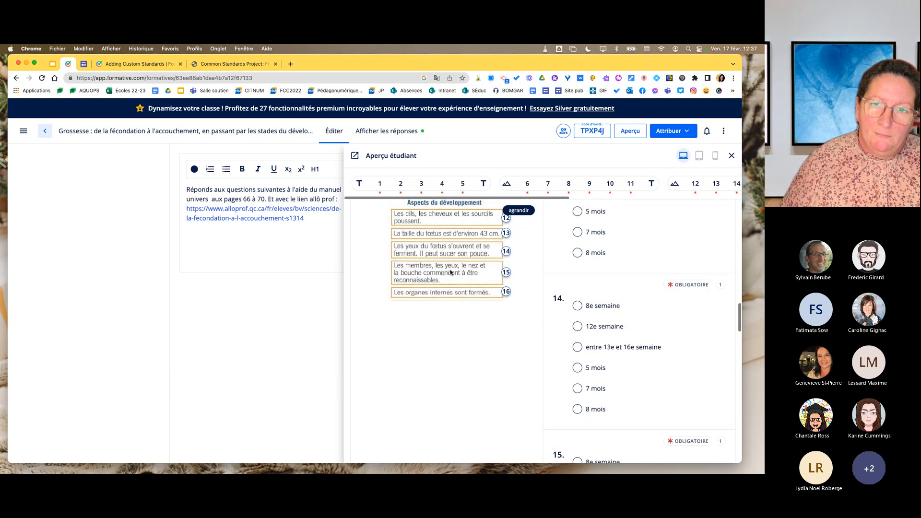
pyautogui.scroll(-6, 450, 273)
pyautogui.scroll(1, 450, 273)
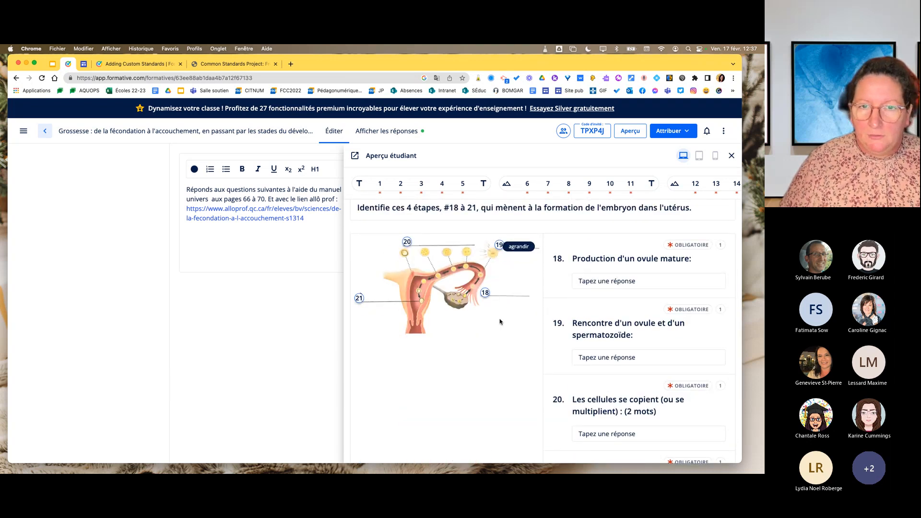
pyautogui.scroll(-15, 590, 321)
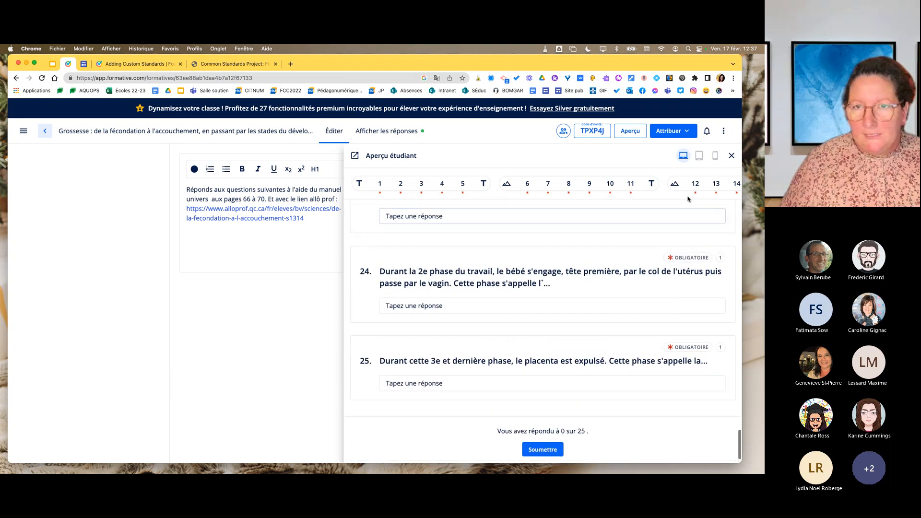
pyautogui.click(731, 155)
pyautogui.scroll(10, 421, 235)
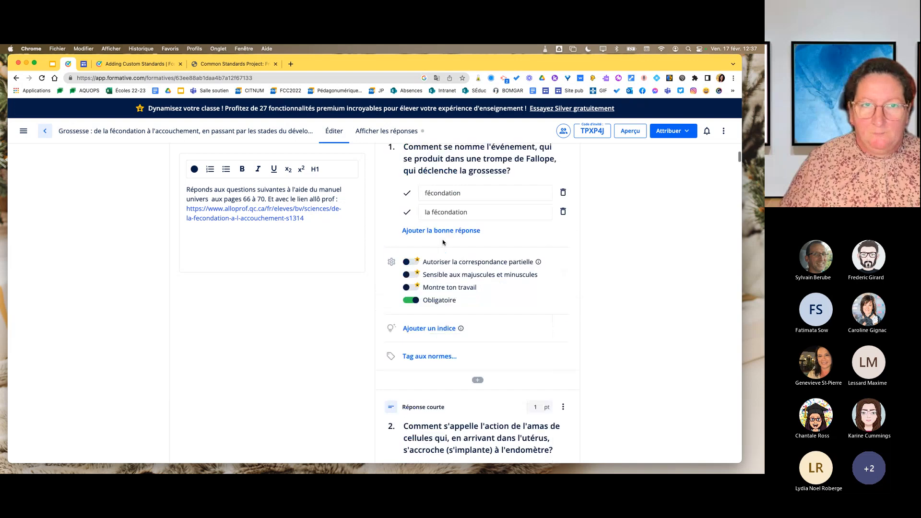
pyautogui.click(45, 131)
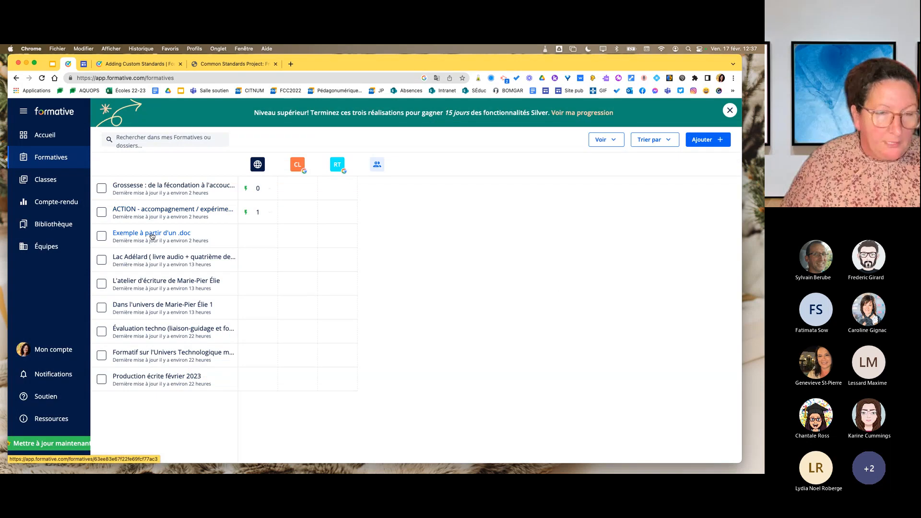
# Open the formative Exemple à partir d'un .doc and examine its document image and the Vocaroo audio question.
pyautogui.click(152, 236)
pyautogui.scroll(-3, 272, 283)
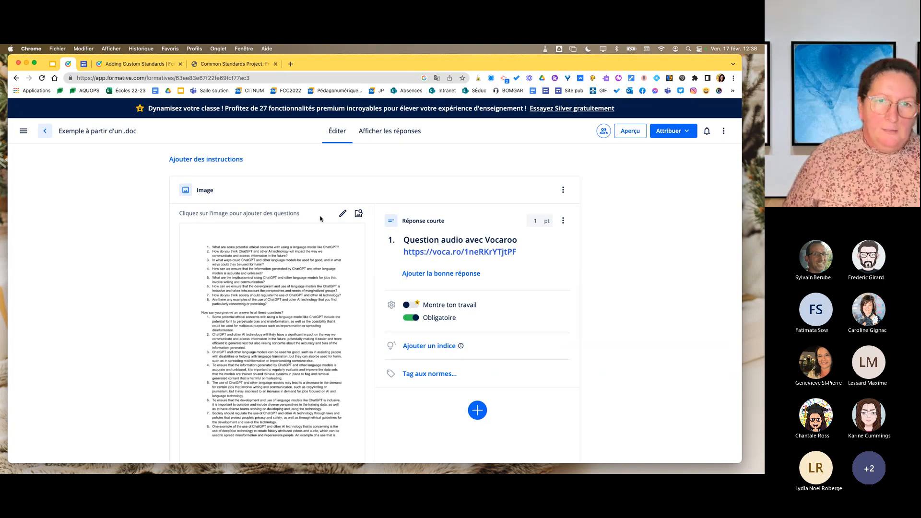
pyautogui.scroll(-3, 277, 364)
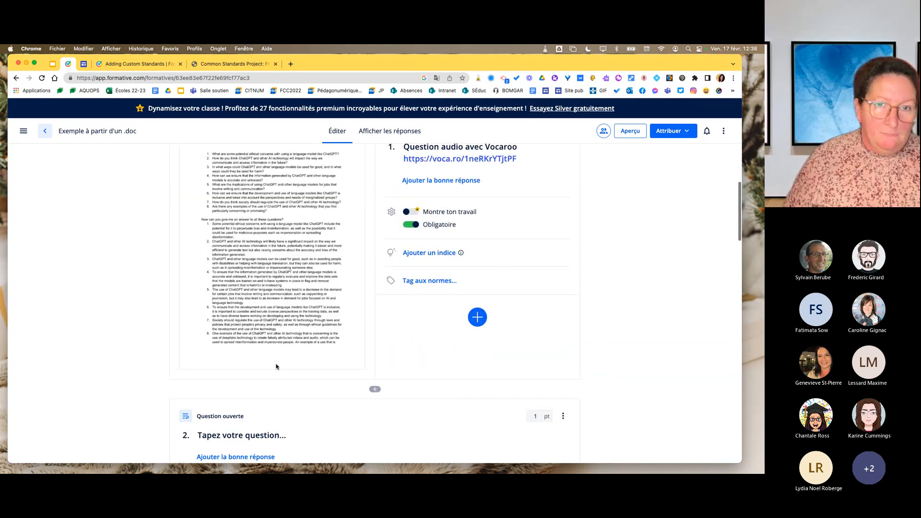
pyautogui.scroll(2, 276, 367)
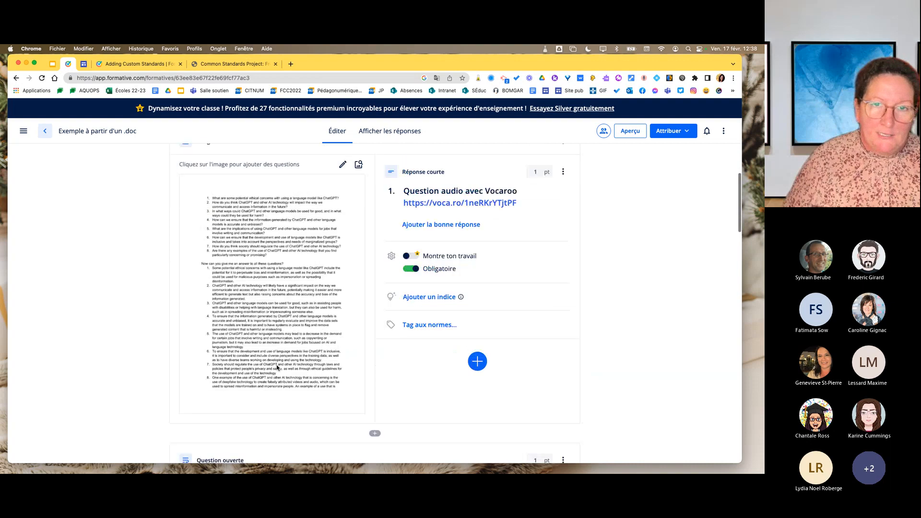
# View the question and content types that can be placed on the document image, add none, and return to the formatives list.
pyautogui.click(336, 204)
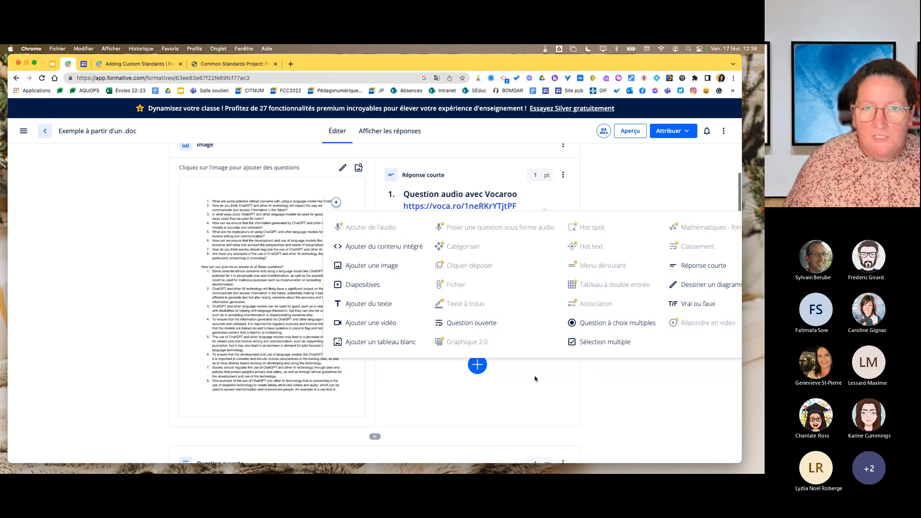
pyautogui.click(563, 379)
pyautogui.scroll(5, 602, 309)
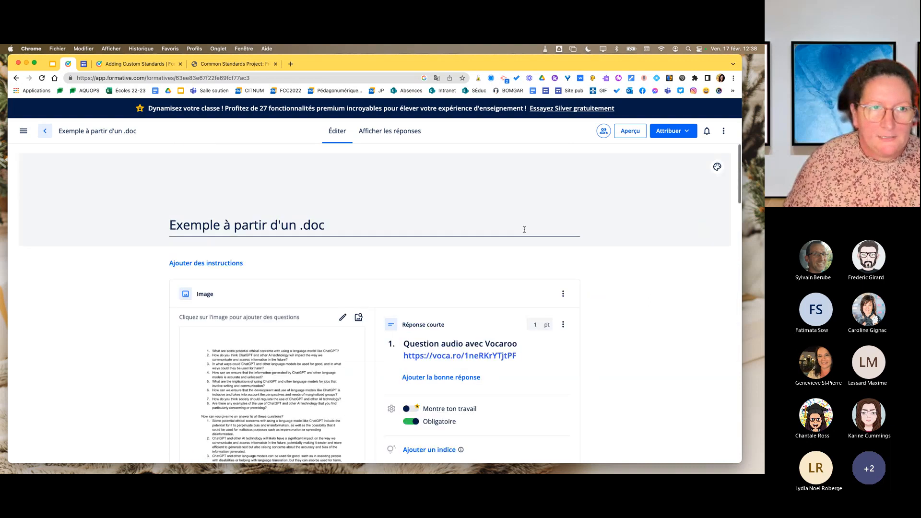
pyautogui.click(45, 131)
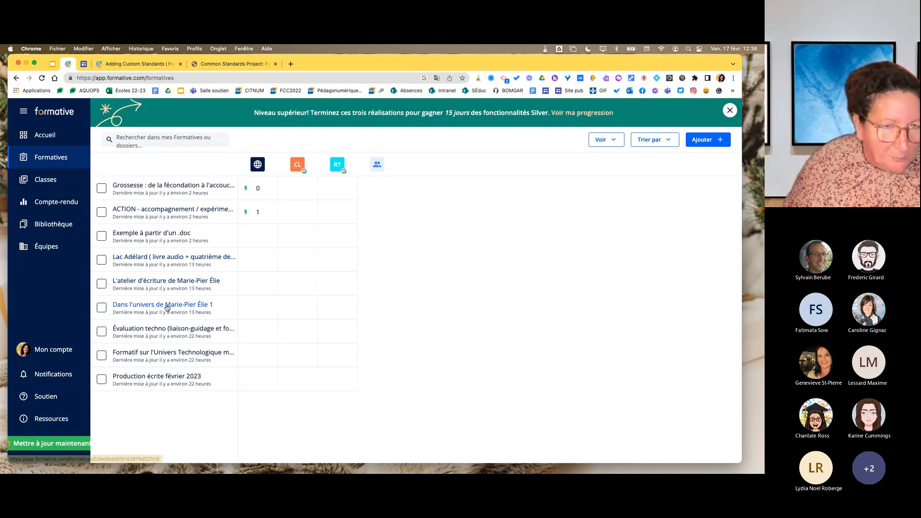
# Open the L'atelier d'écriture formative and examine its images, multiple-choice question, Alloprof videos and closing text block.
pyautogui.click(145, 286)
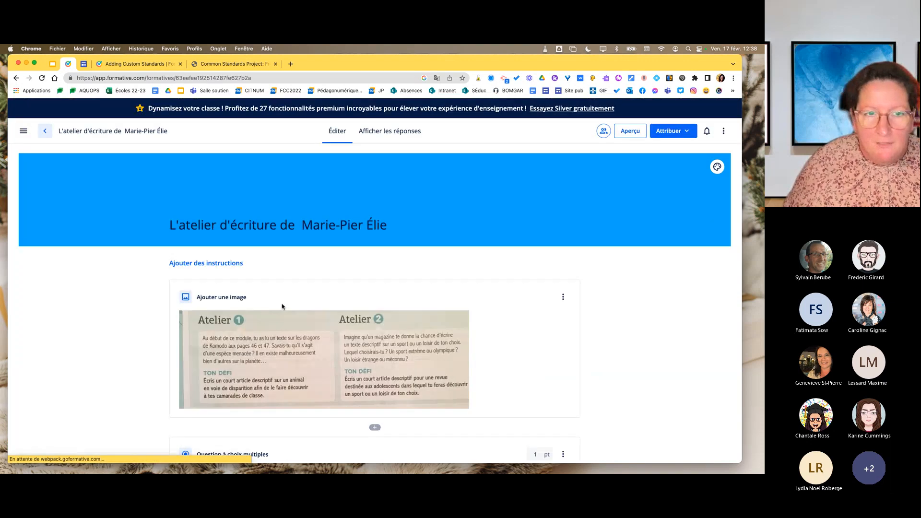
pyautogui.scroll(-2, 310, 330)
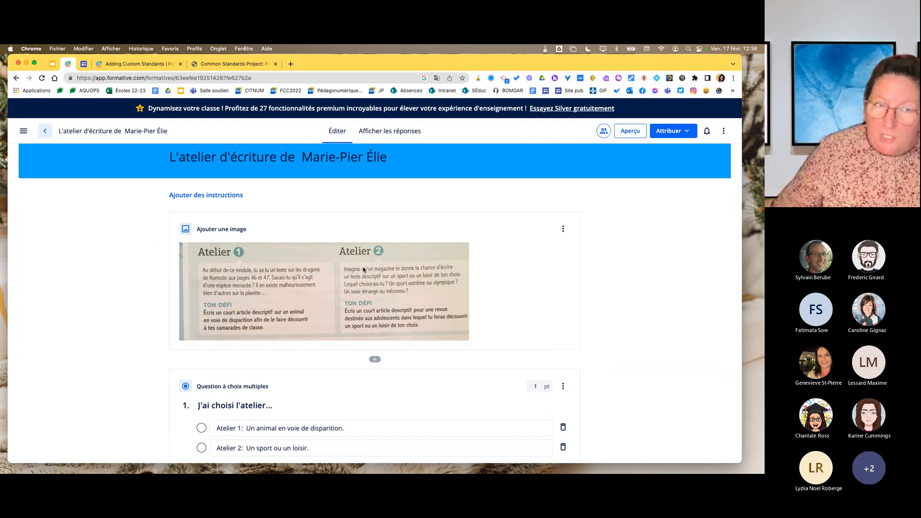
pyautogui.scroll(-10, 363, 269)
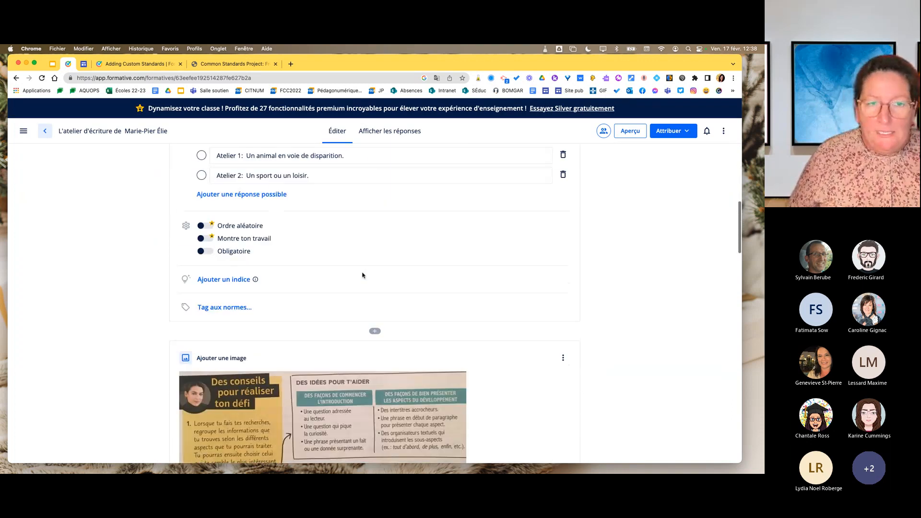
pyautogui.scroll(-18, 362, 278)
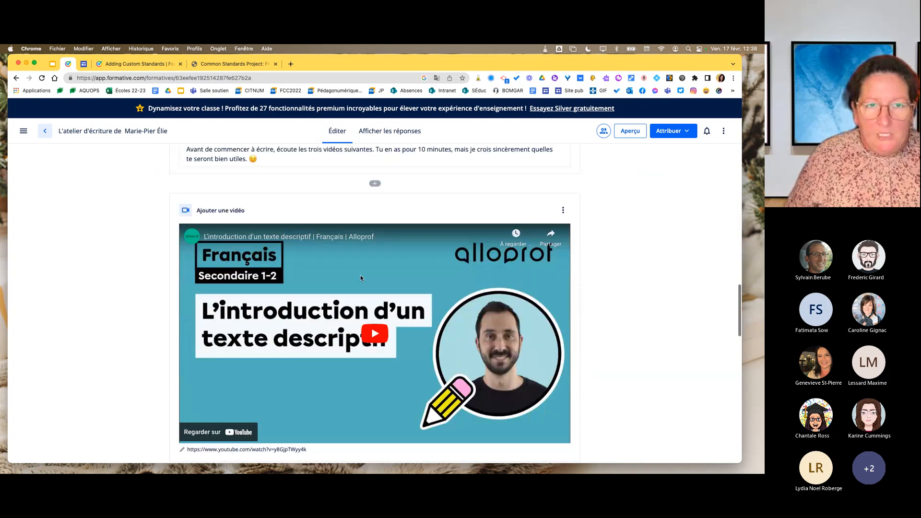
pyautogui.scroll(-4, 579, 390)
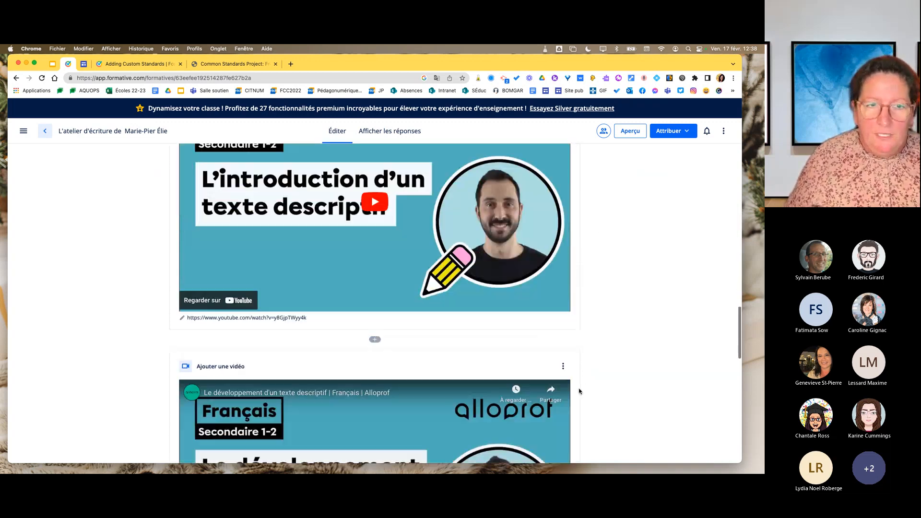
pyautogui.scroll(-14, 579, 391)
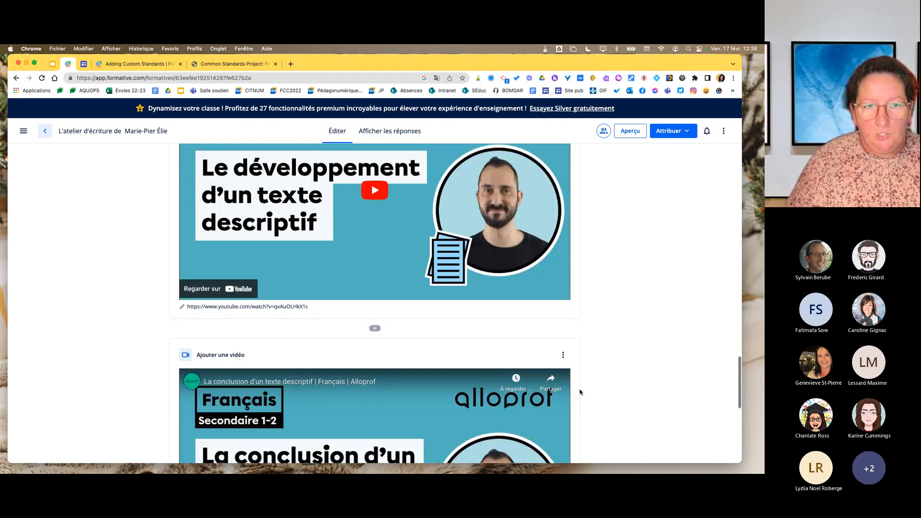
pyautogui.scroll(-4, 579, 391)
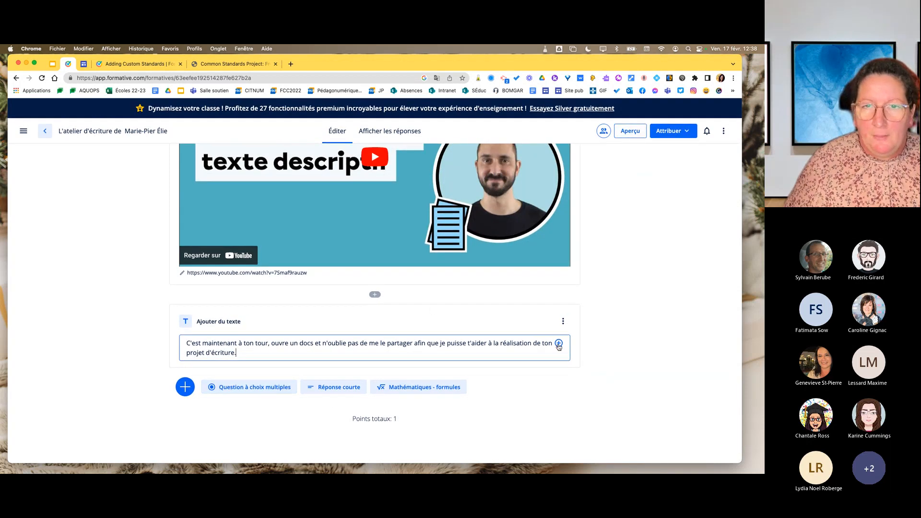
# Examine the writing workshop's videos and closing text in the student preview, close the preview and return to the formatives list.
pyautogui.click(630, 132)
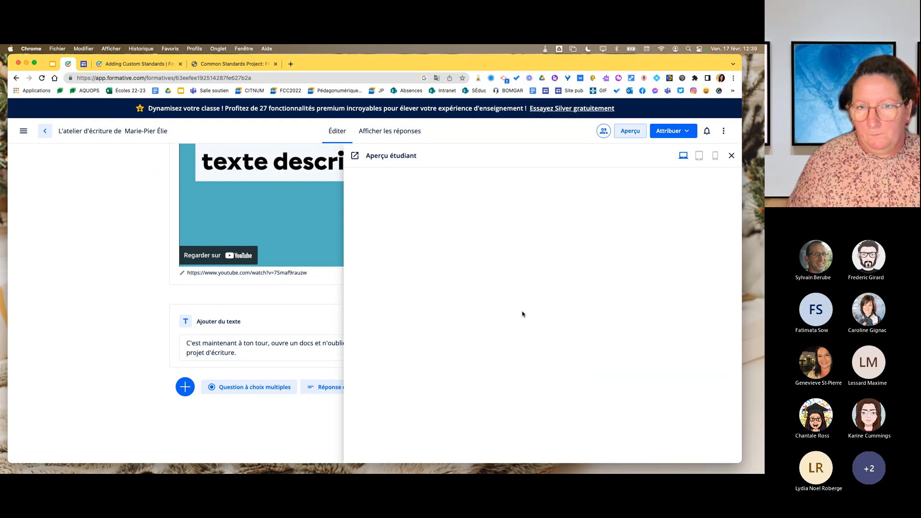
pyautogui.scroll(-10, 527, 331)
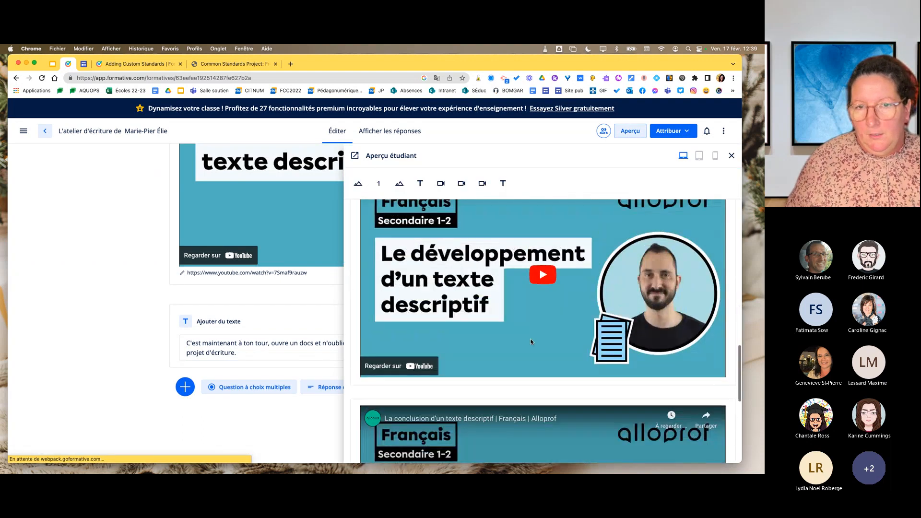
pyautogui.scroll(-6, 531, 339)
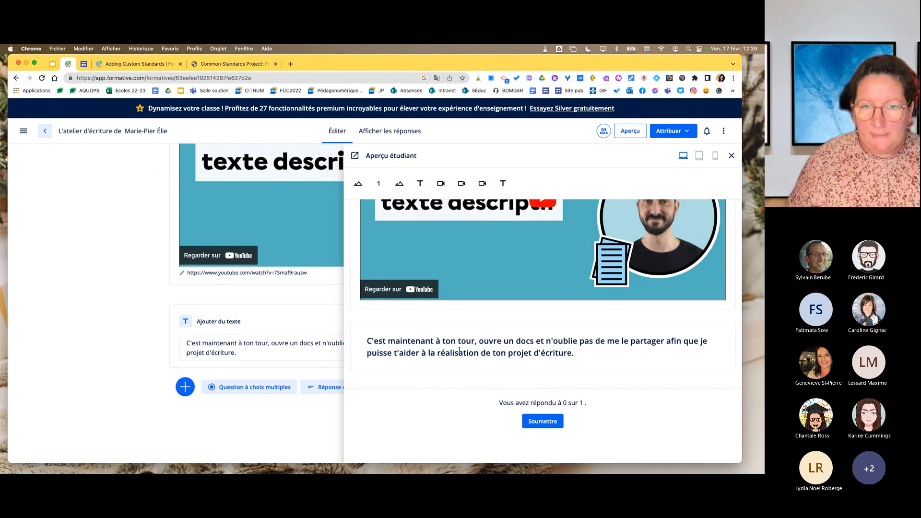
pyautogui.click(732, 155)
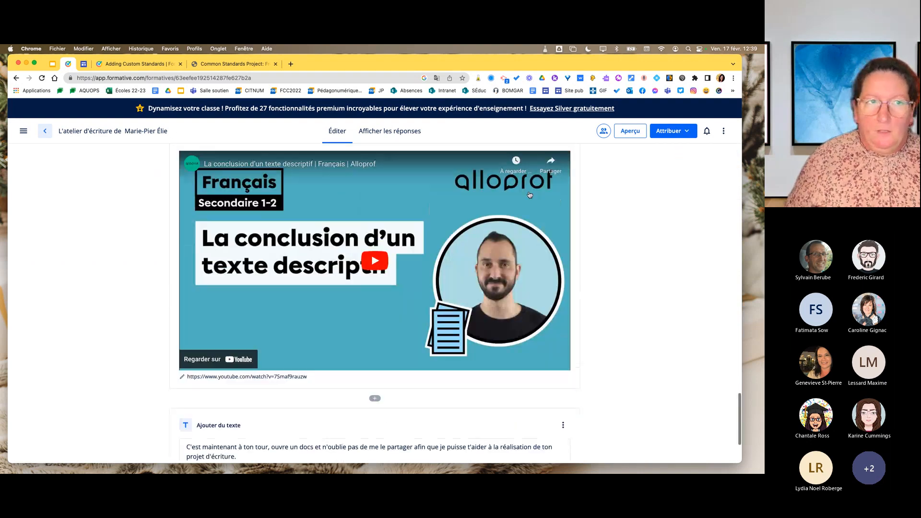
pyautogui.scroll(5, 530, 194)
pyautogui.click(45, 131)
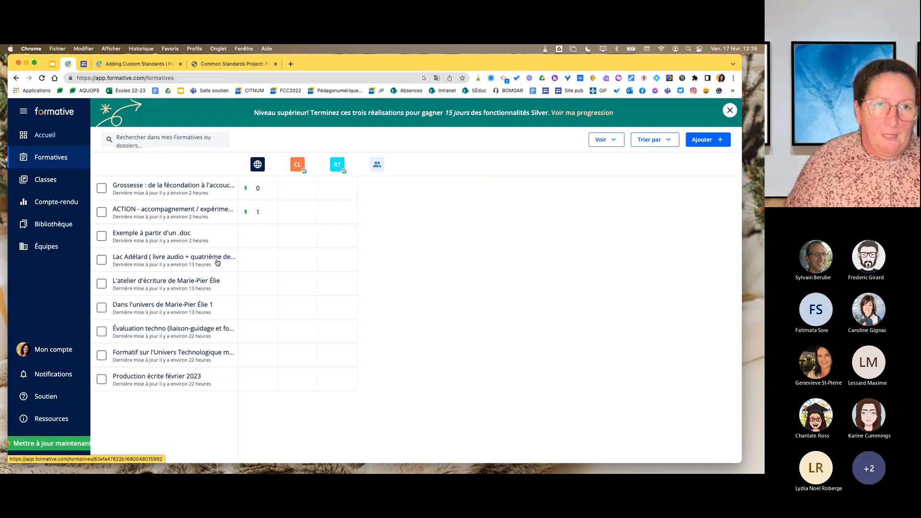
# Create a new blank formative and title it "Production écrite FÉVRIER".
pyautogui.click(717, 139)
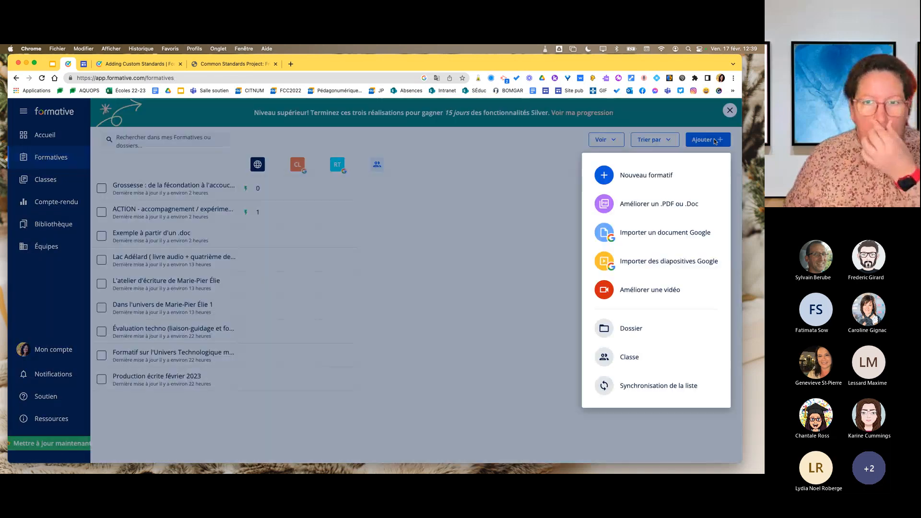
pyautogui.click(653, 179)
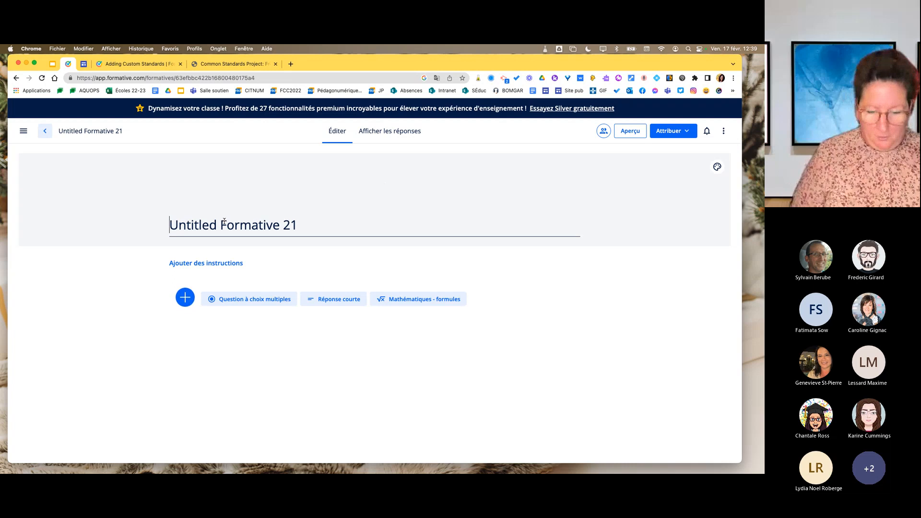
pyautogui.write('Prd')
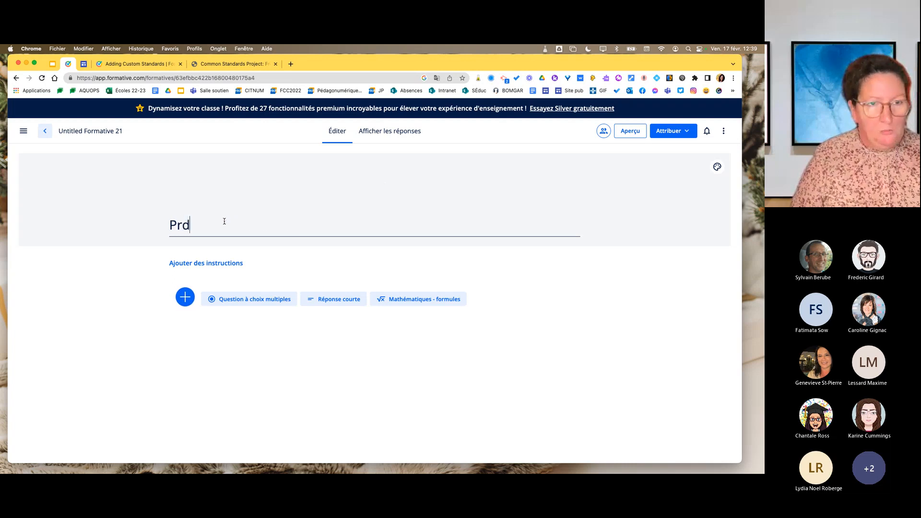
pyautogui.press('BackSpace')
pyautogui.write('oducatio')
pyautogui.press('BackSpace')
pyautogui.press('BackSpace')
pyautogui.press('BackSpace')
pyautogui.press('BackSpace')
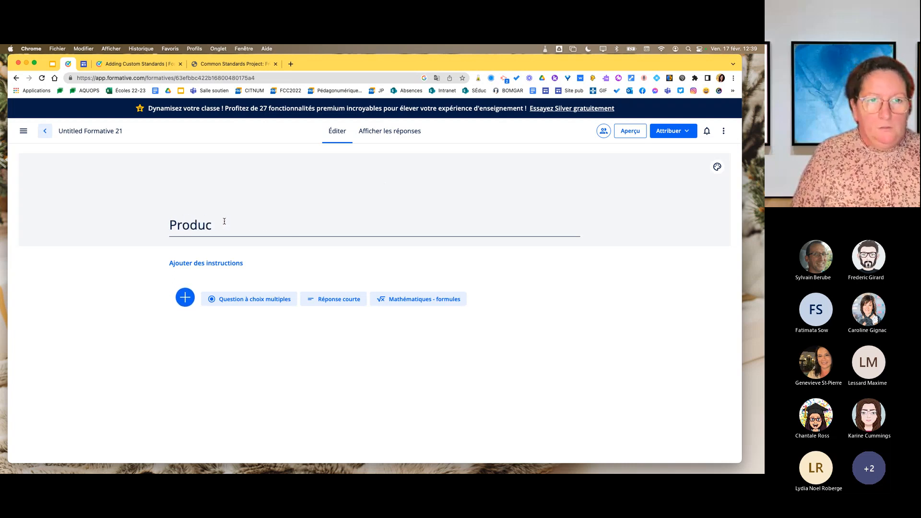
pyautogui.write('tion écri')
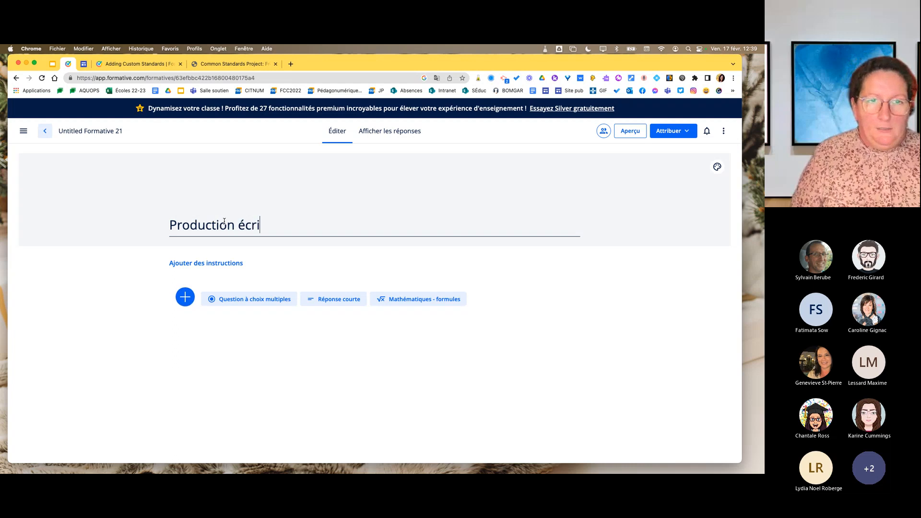
pyautogui.write('te FÉVIR')
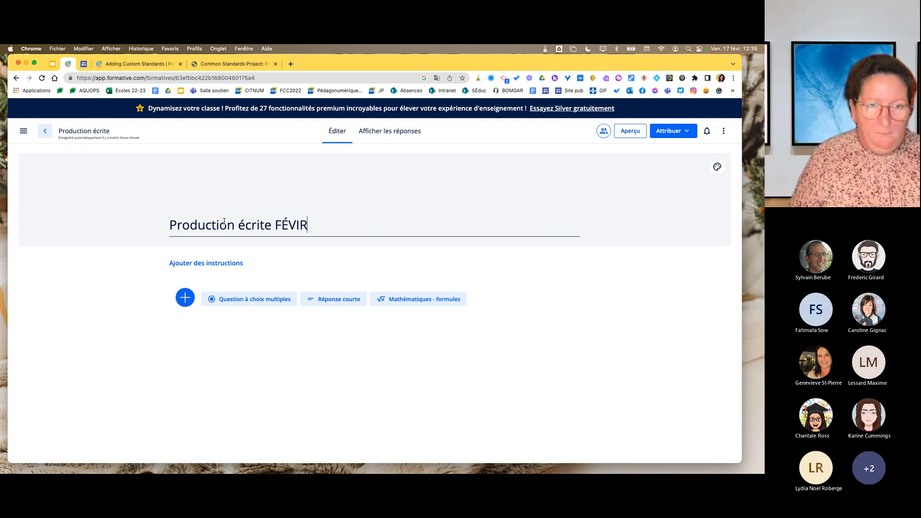
pyautogui.write('E')
pyautogui.press('BackSpace')
pyautogui.press('BackSpace')
pyautogui.press('BackSpace')
pyautogui.write('RIER')
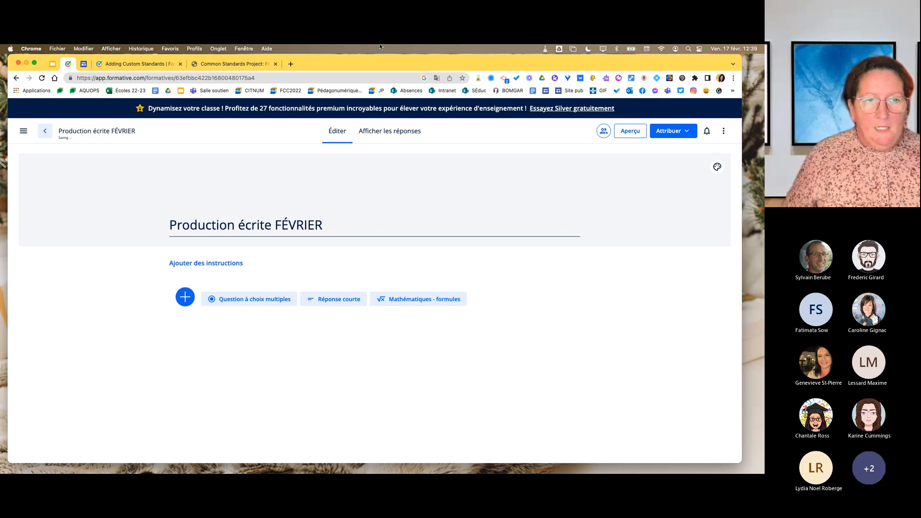
pyautogui.click(392, 347)
# Add the instructions "Écris un texte de 200 mots sur l'utilisation" under the formative's title.
pyautogui.click(221, 263)
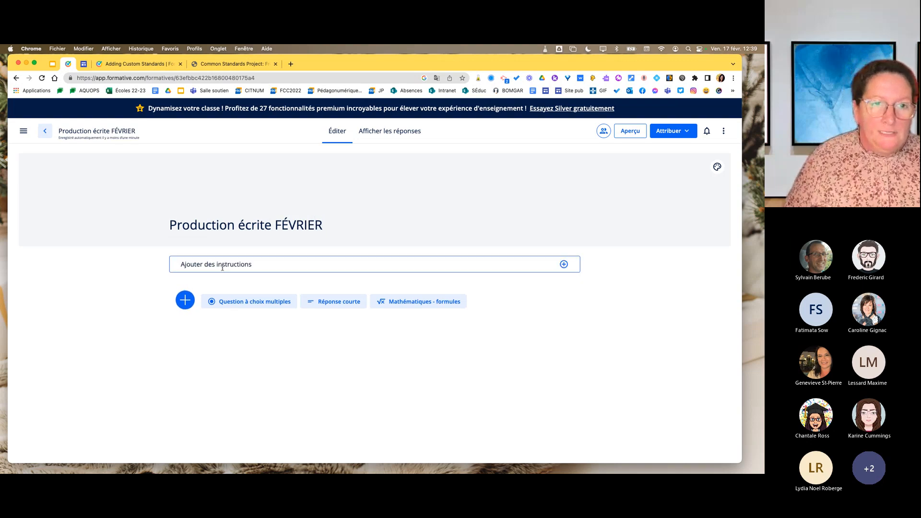
pyautogui.write('Éc')
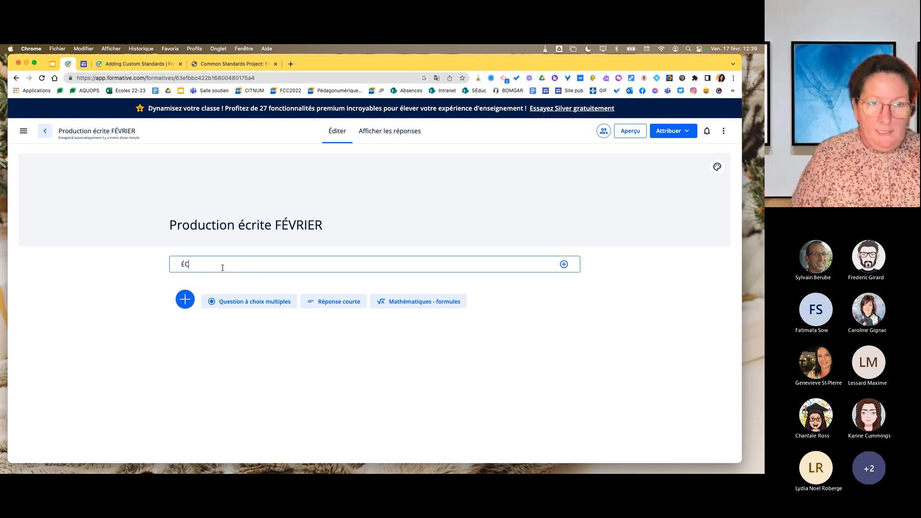
pyautogui.write('ris un texte de 2')
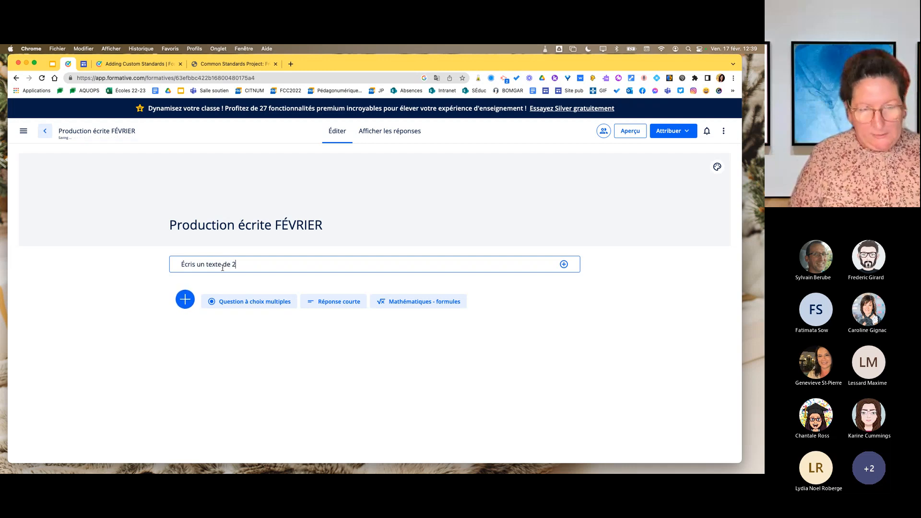
pyautogui.write("00 mots sur l'utilsit")
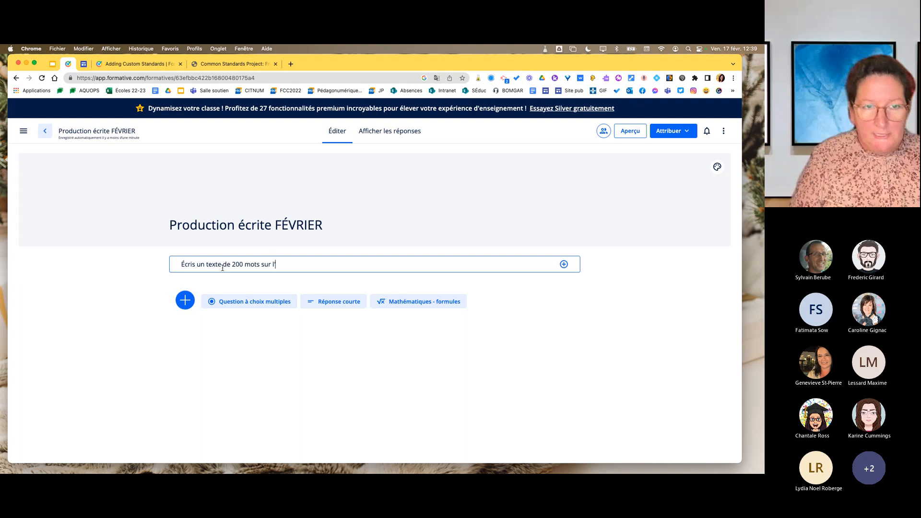
pyautogui.press('BackSpace')
pyautogui.press('BackSpace')
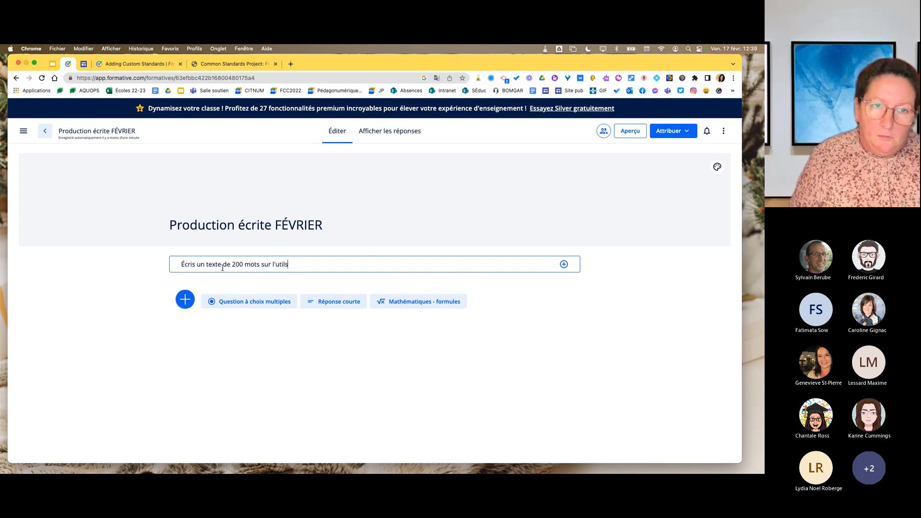
pyautogui.write('isaiotn')
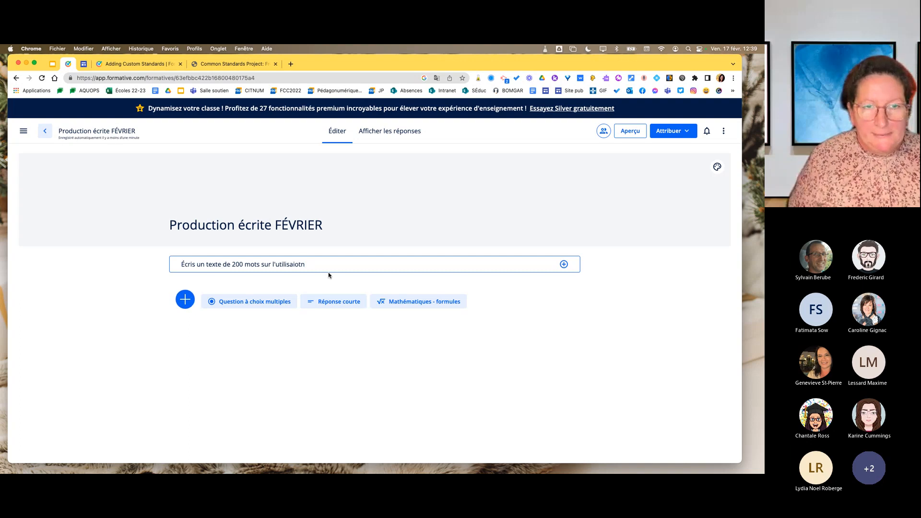
pyautogui.press('BackSpace')
pyautogui.press('BackSpace')
pyautogui.press('BackSpace')
pyautogui.press('BackSpace')
pyautogui.write('tion')
pyautogui.click(329, 340)
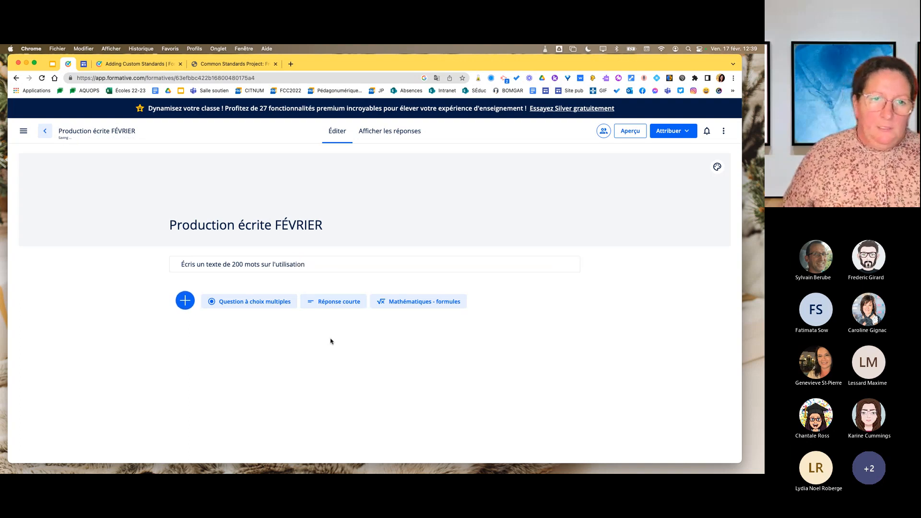
# Add an open-ended question (Question ouverte) reading "Rédige ton texte ici." and make it mandatory.
pyautogui.click(185, 301)
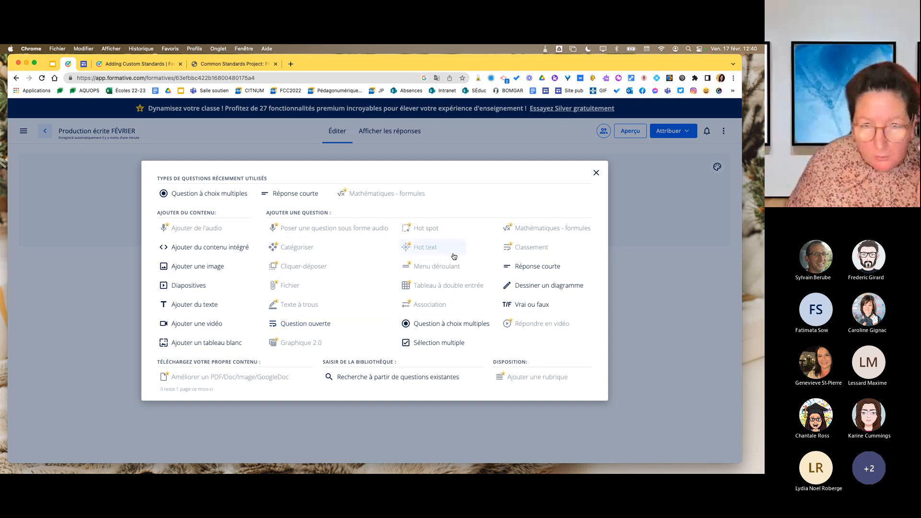
pyautogui.click(287, 326)
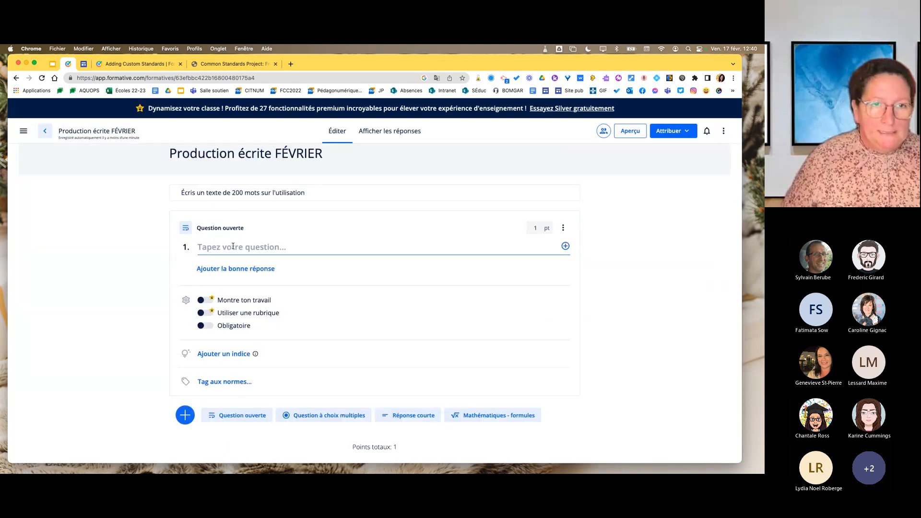
pyautogui.write('Re')
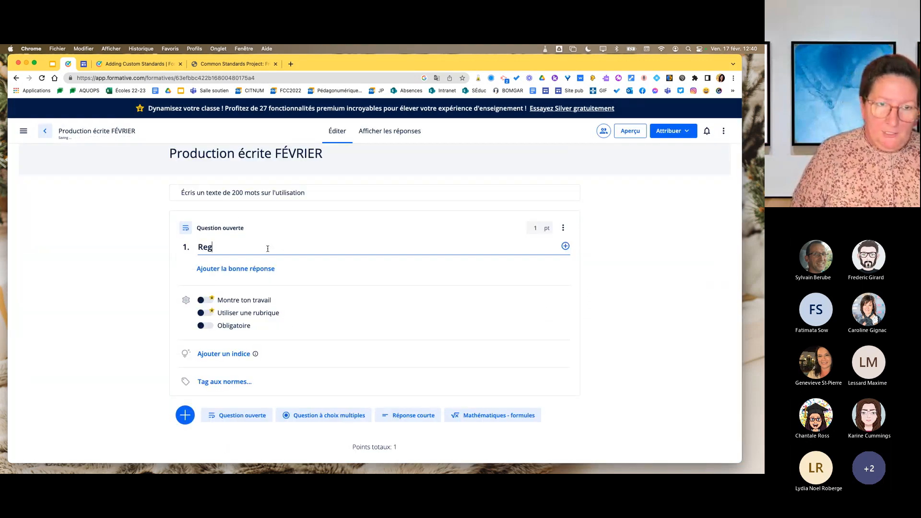
pyautogui.write('g')
pyautogui.press('BackSpace')
pyautogui.press('BackSpace')
pyautogui.write('édige ')
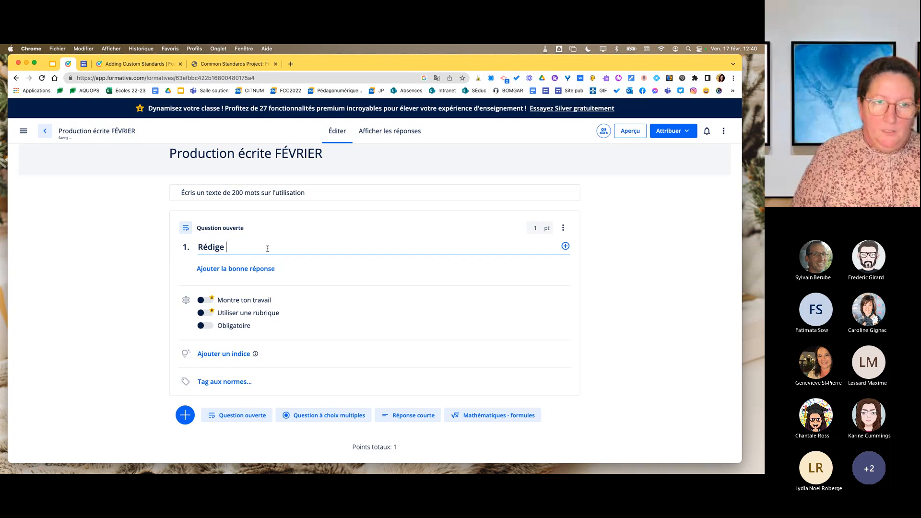
pyautogui.write('ton texte ici.')
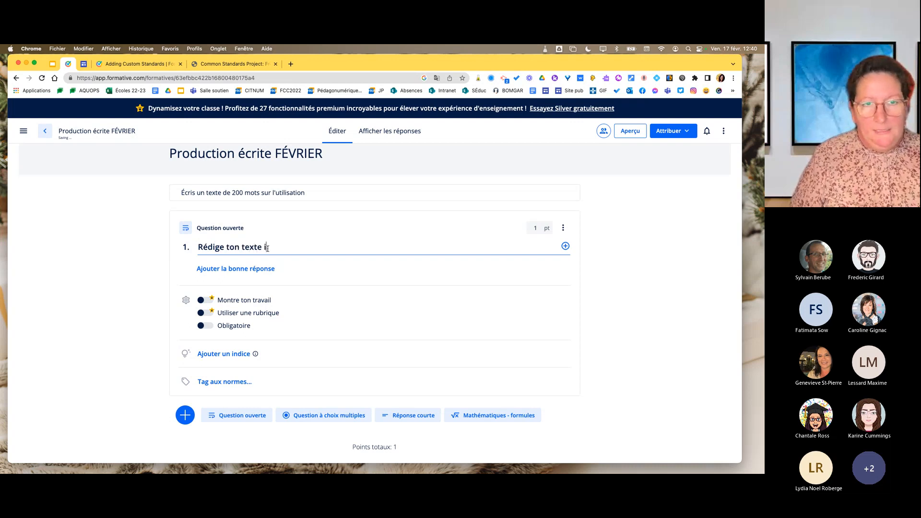
pyautogui.click(210, 328)
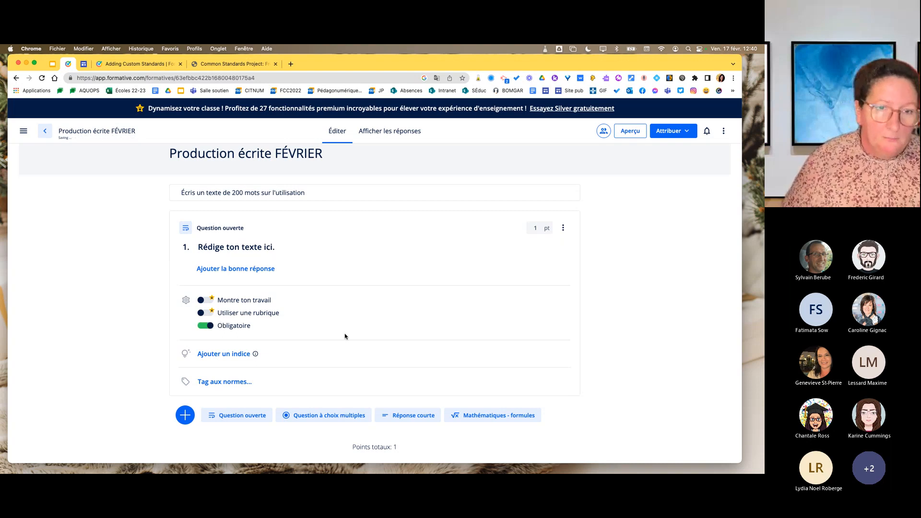
# Tag the open-ended question with the standard 1.2. "Écrire des textes variés".
pyautogui.scroll(-1, 344, 335)
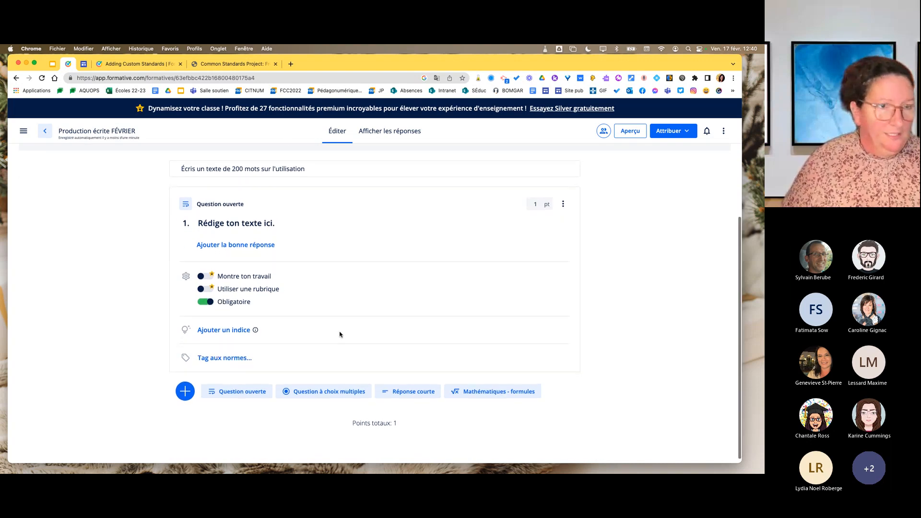
pyautogui.scroll(-1, 341, 334)
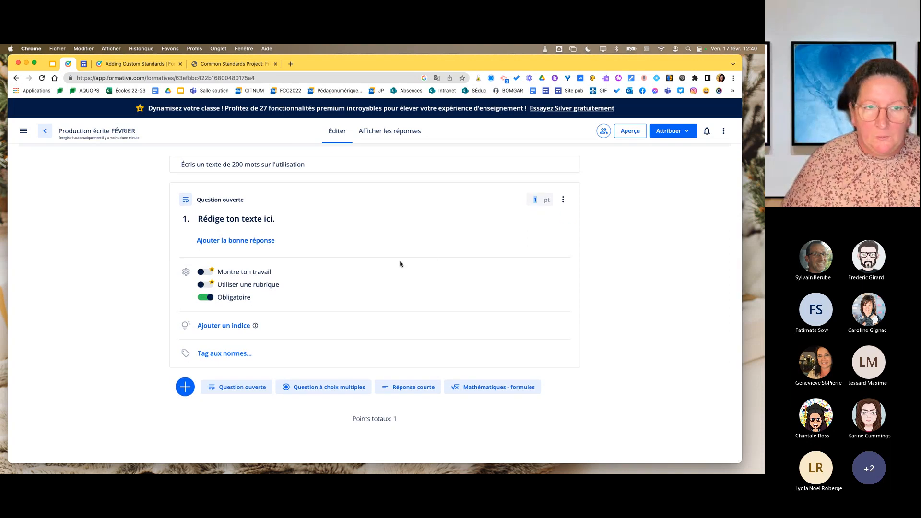
pyautogui.click(224, 355)
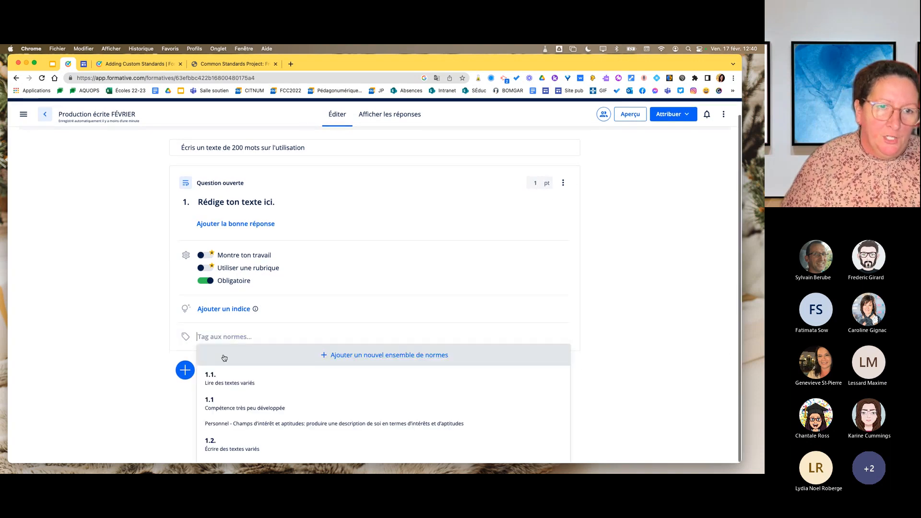
pyautogui.scroll(-2, 281, 408)
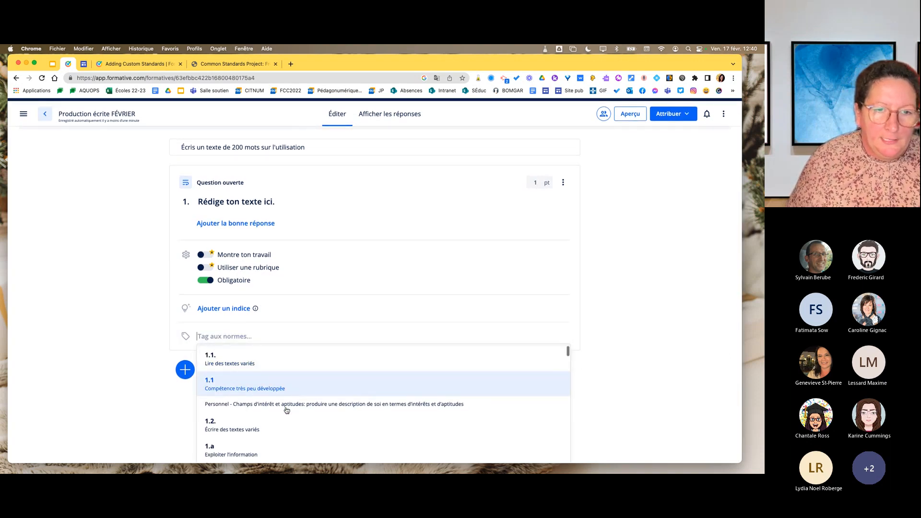
pyautogui.click(274, 421)
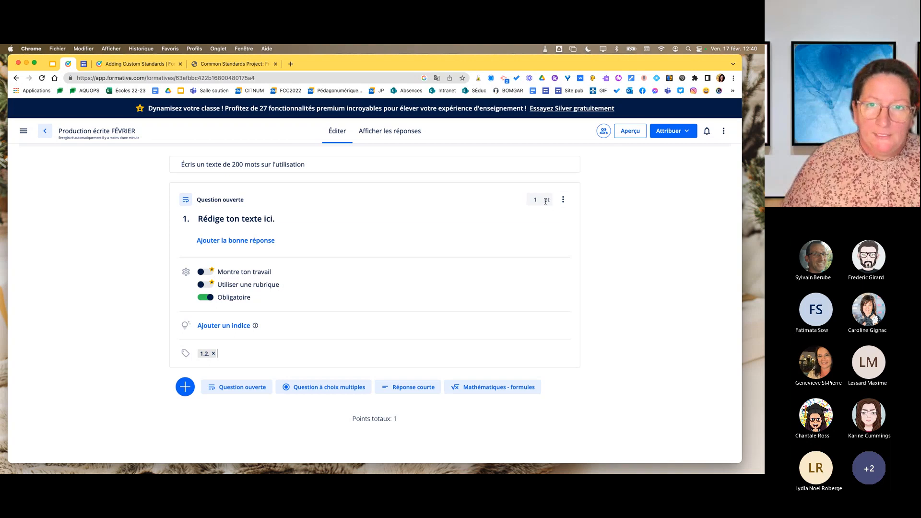
# Set the question's value to 10 points and check its duplicate, move and delete options.
pyautogui.click(531, 199)
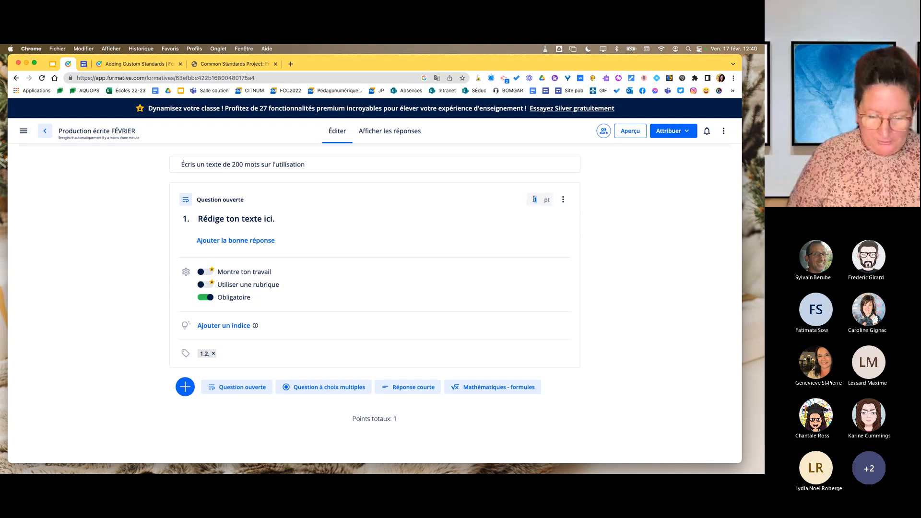
pyautogui.write('0')
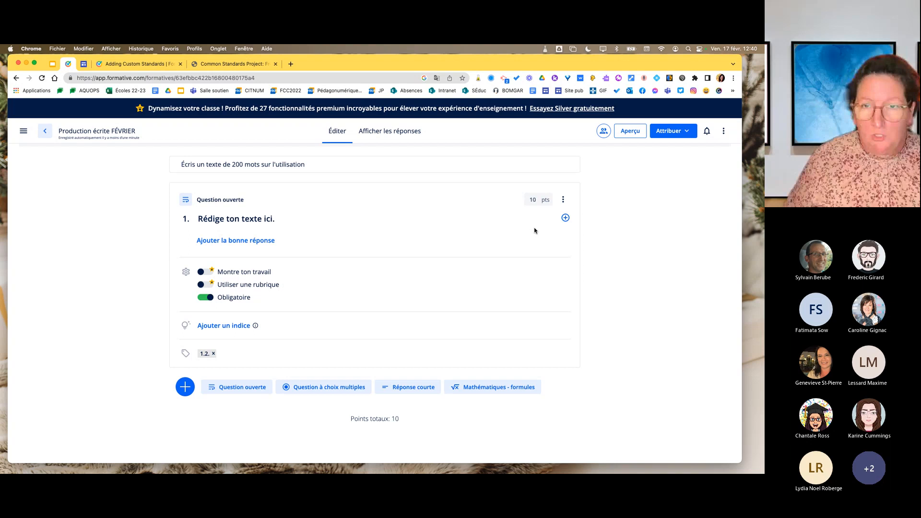
pyautogui.click(564, 200)
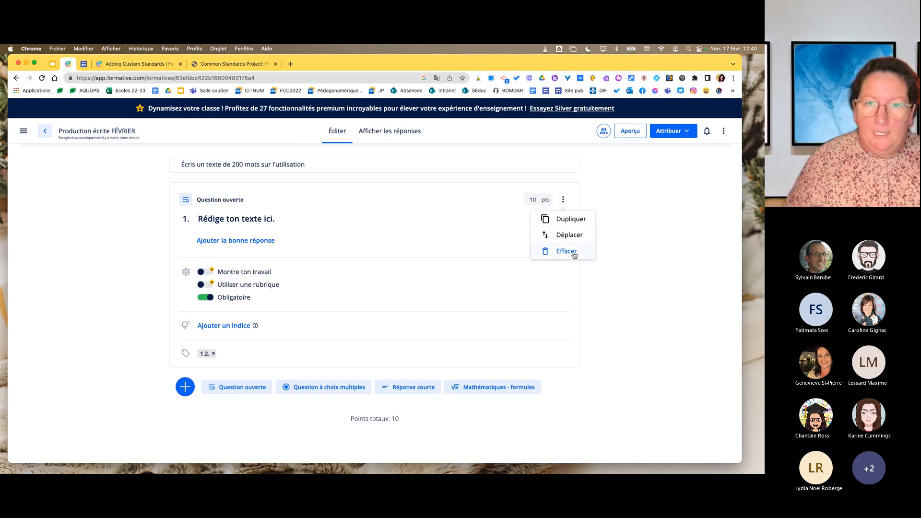
pyautogui.click(379, 234)
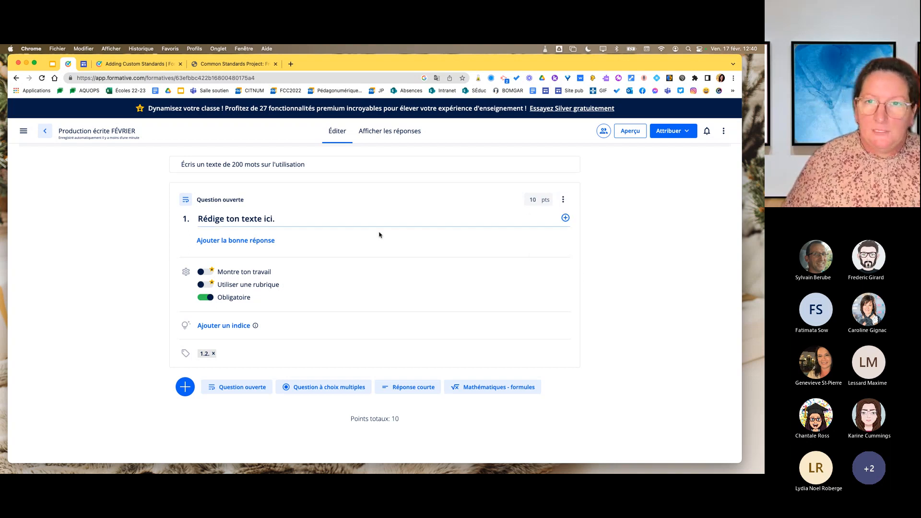
# Open the student preview and answer the question with "Il écrit son texte ici.".
pyautogui.click(633, 132)
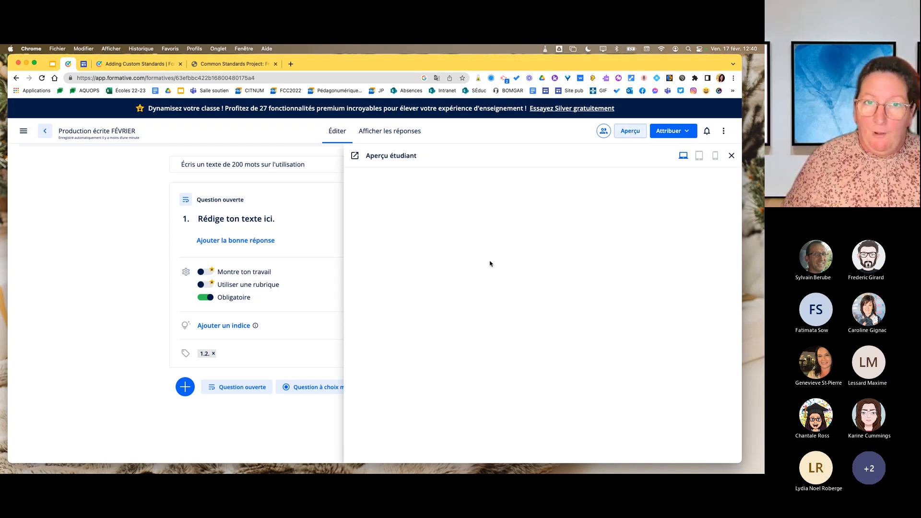
pyautogui.scroll(-3, 466, 274)
pyautogui.click(448, 275)
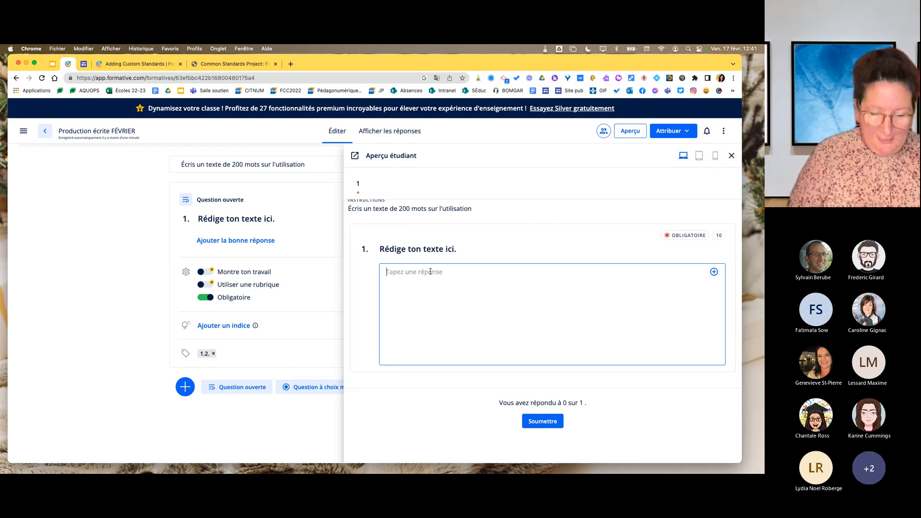
pyautogui.write('Il é')
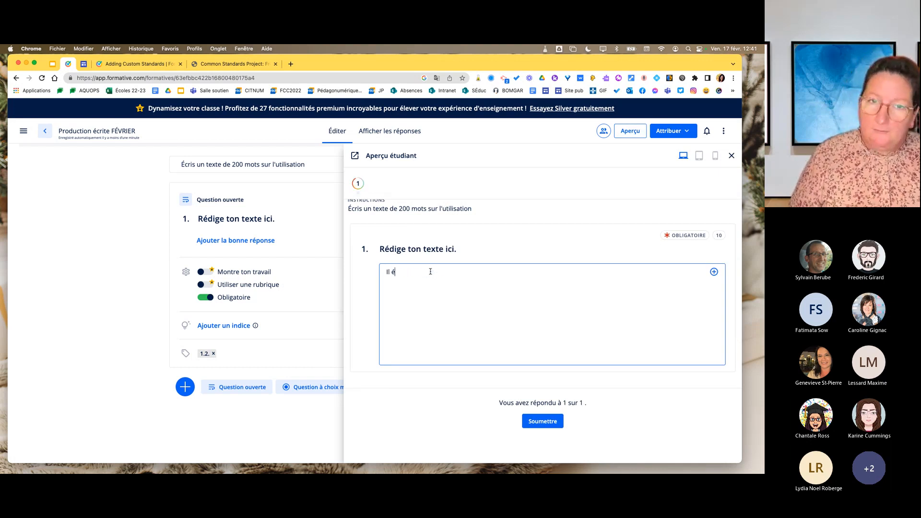
pyautogui.write('crit')
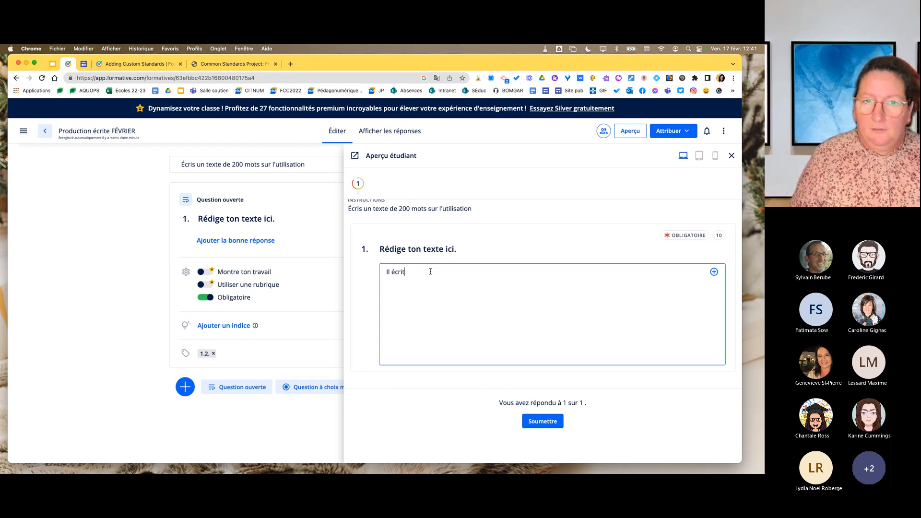
pyautogui.write(' son texte')
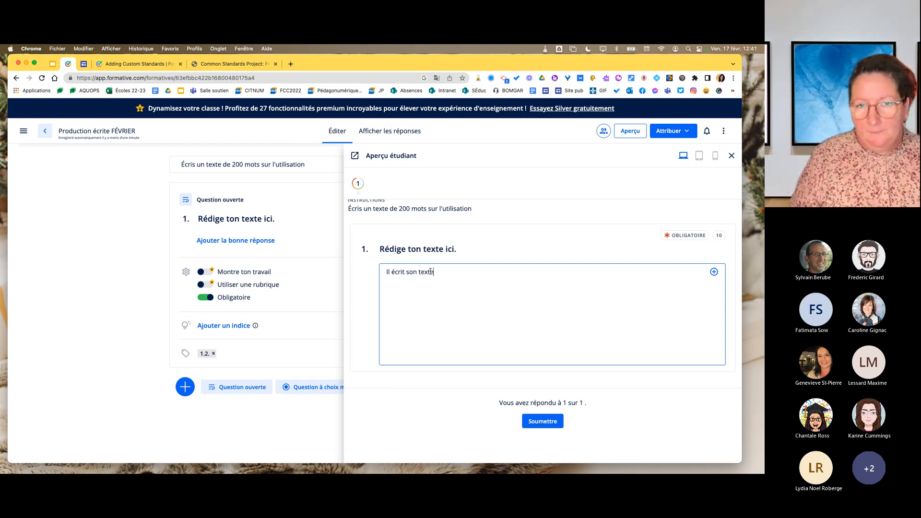
pyautogui.write(' ici.')
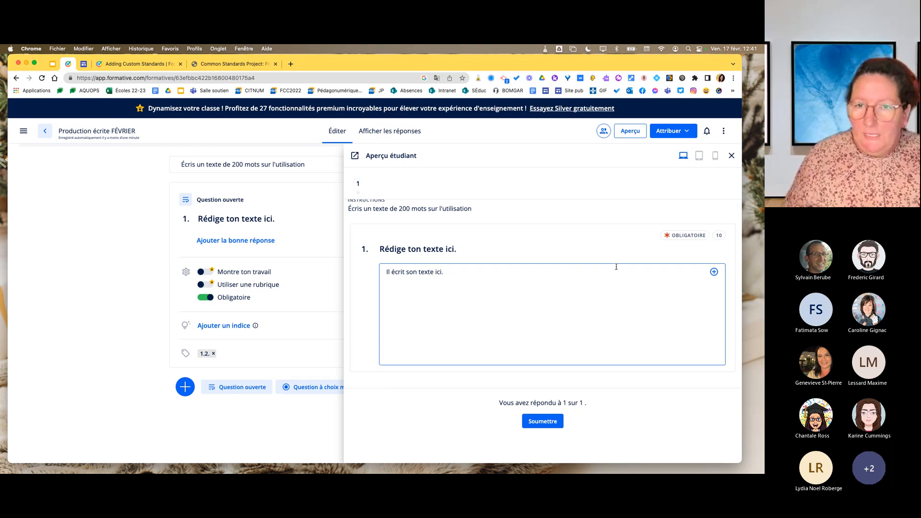
# Look at the content types that can be inserted in the student's answer and review the previewed formative's heading.
pyautogui.scroll(-1, 458, 271)
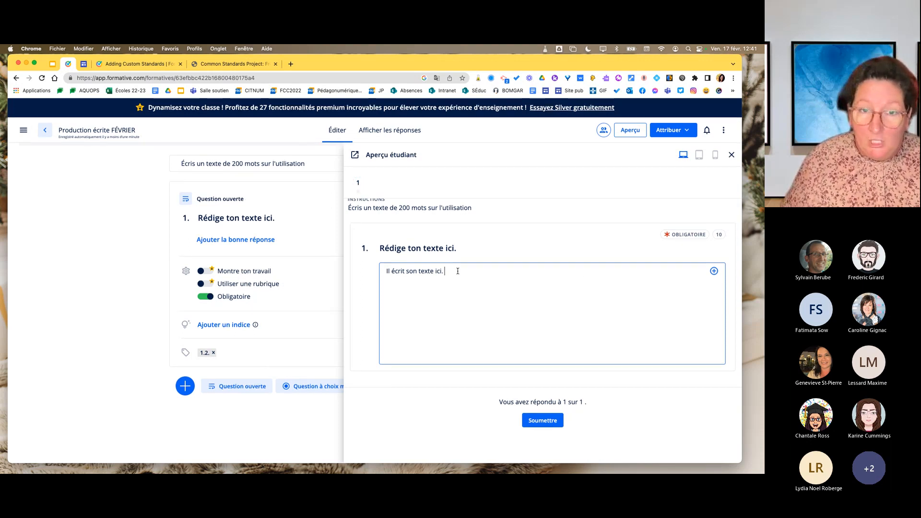
pyautogui.click(714, 272)
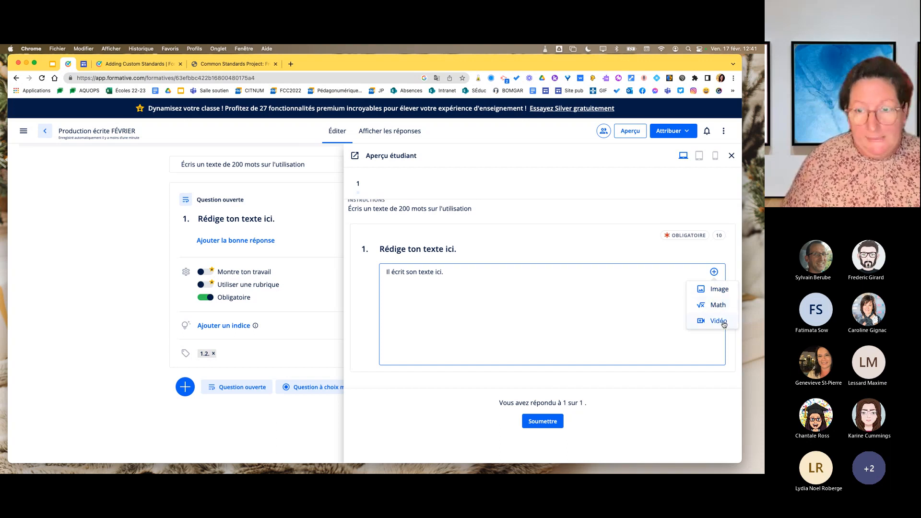
pyautogui.click(633, 303)
pyautogui.scroll(3, 563, 286)
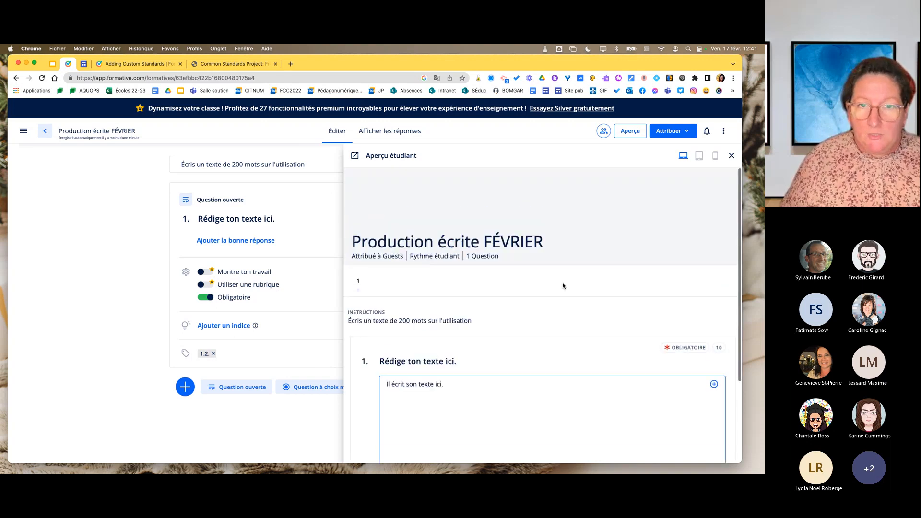
pyautogui.scroll(-3, 561, 284)
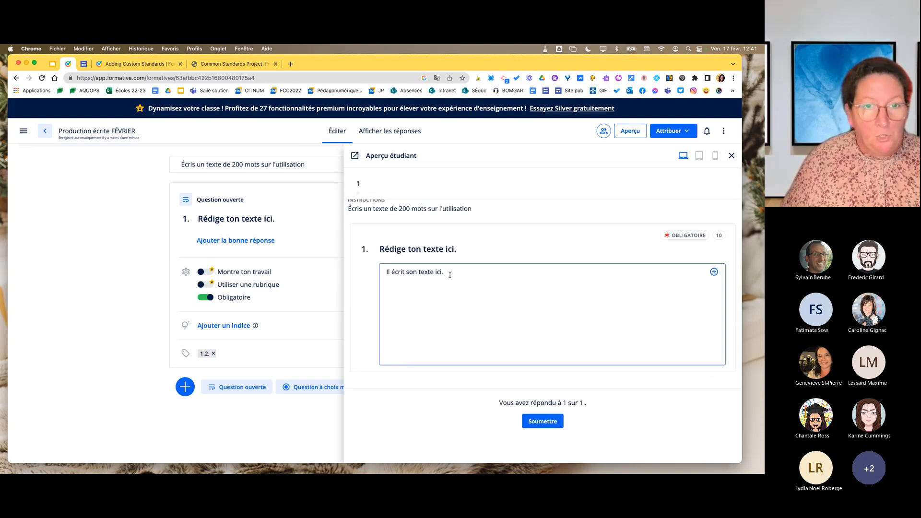
# Format the whole sample answer in the student preview as red, underlined and bold text.
pyautogui.moveTo(450, 272); pyautogui.dragTo(363, 271)
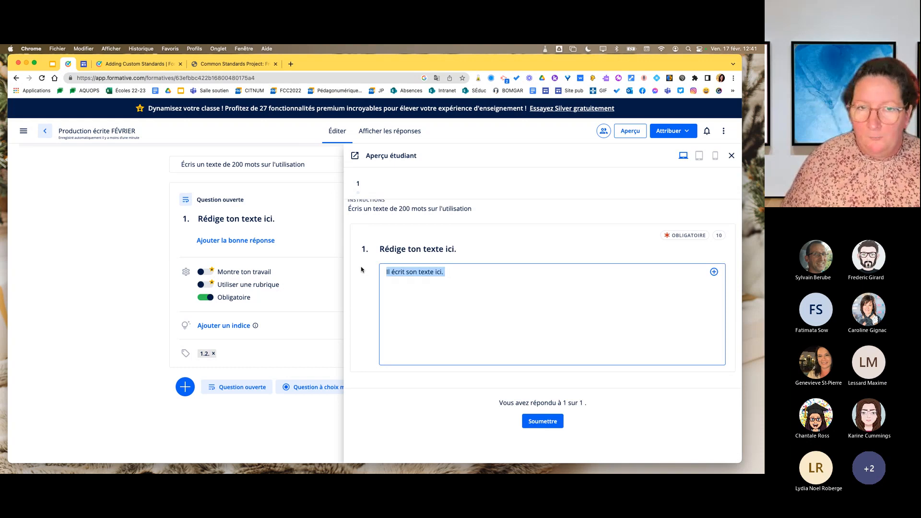
pyautogui.click(463, 272)
pyautogui.moveTo(463, 272); pyautogui.dragTo(381, 272)
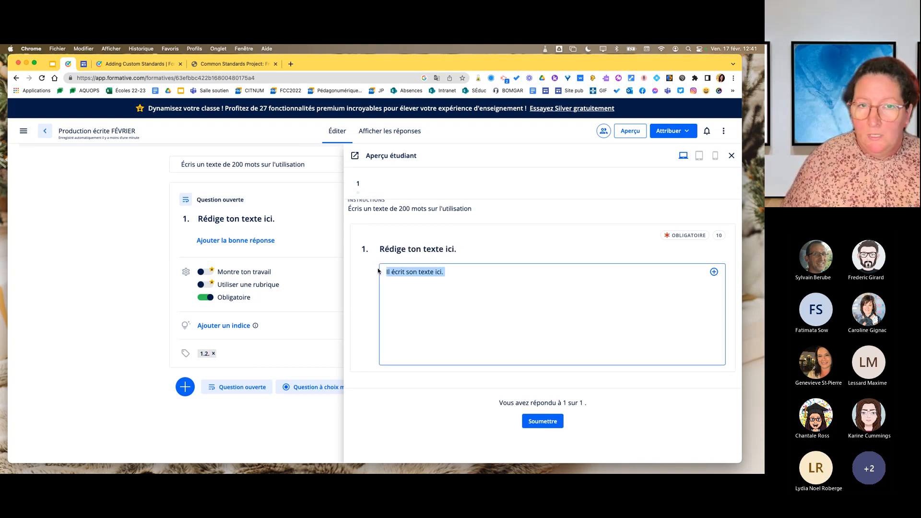
pyautogui.click(379, 245)
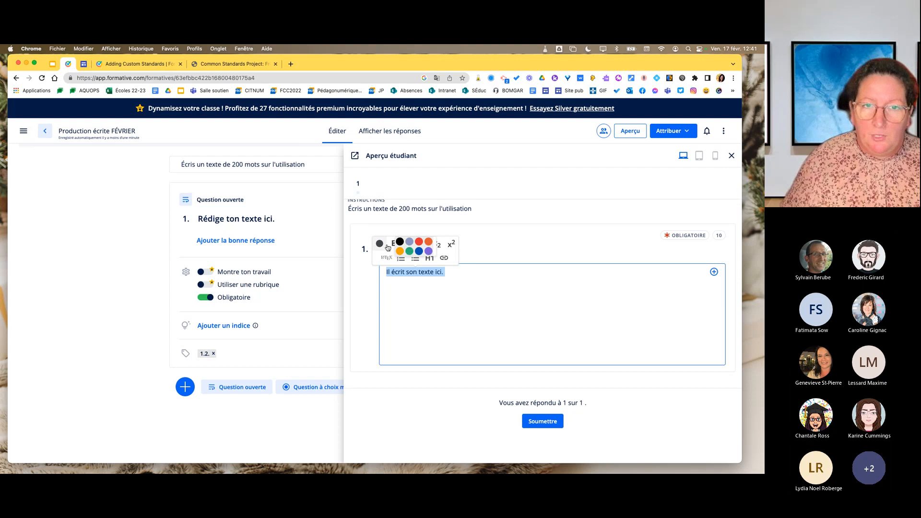
pyautogui.click(417, 245)
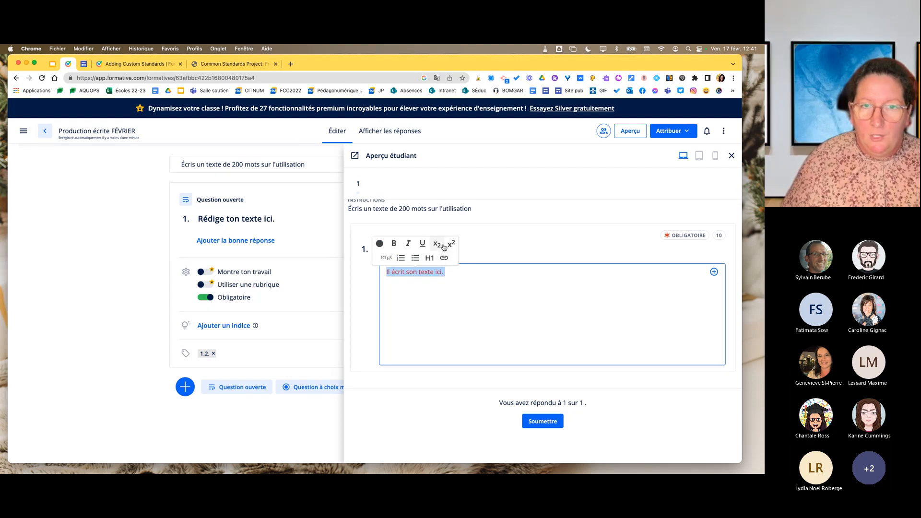
pyautogui.click(422, 243)
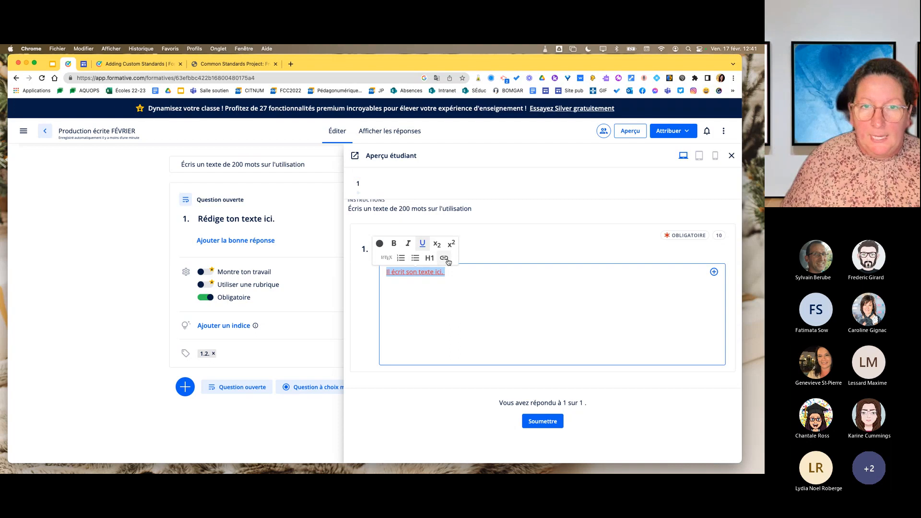
pyautogui.click(394, 244)
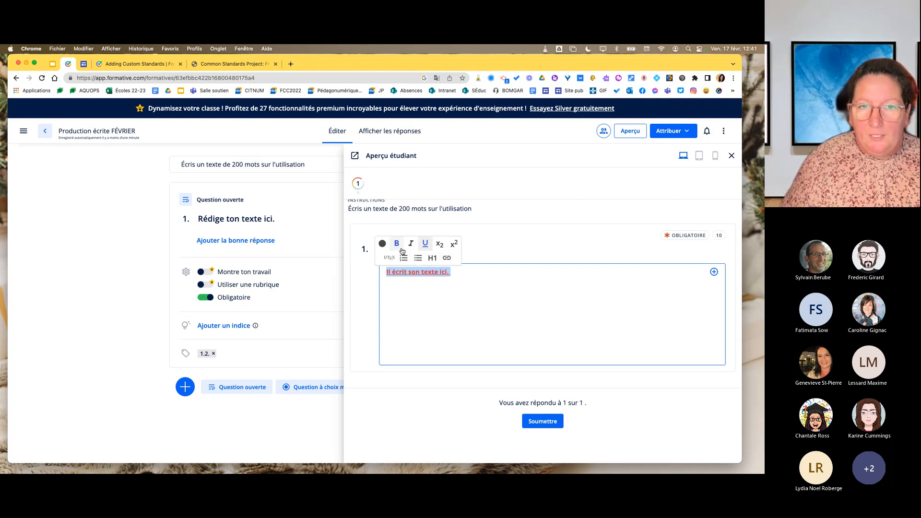
pyautogui.click(469, 274)
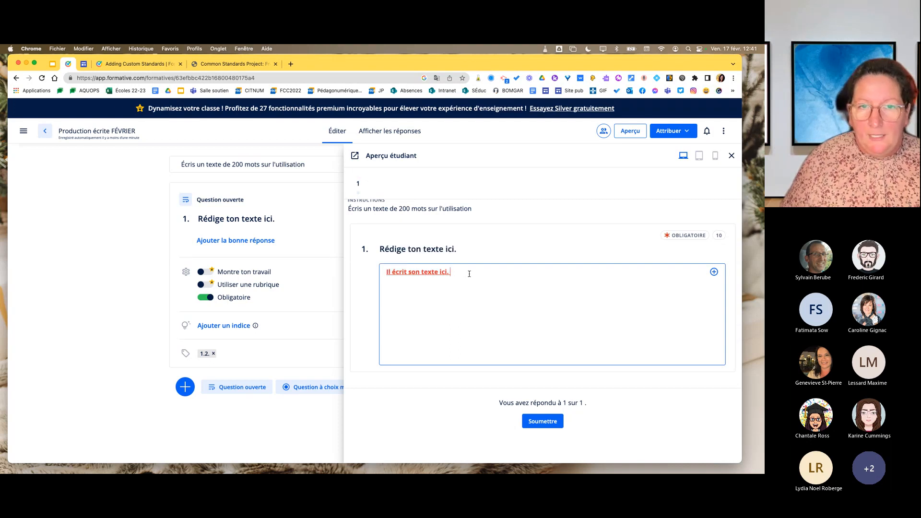
# Submit the sample answer, confirm the submission and close the student preview.
pyautogui.click(543, 422)
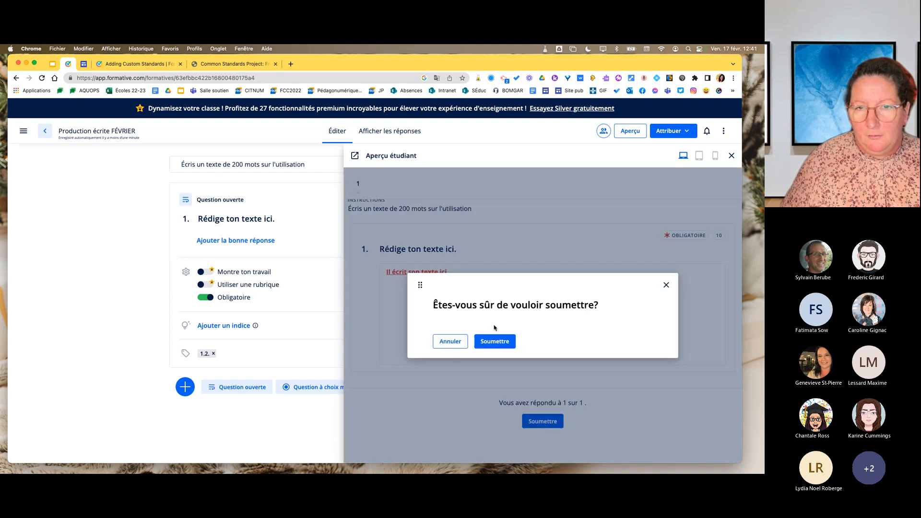
pyautogui.click(508, 342)
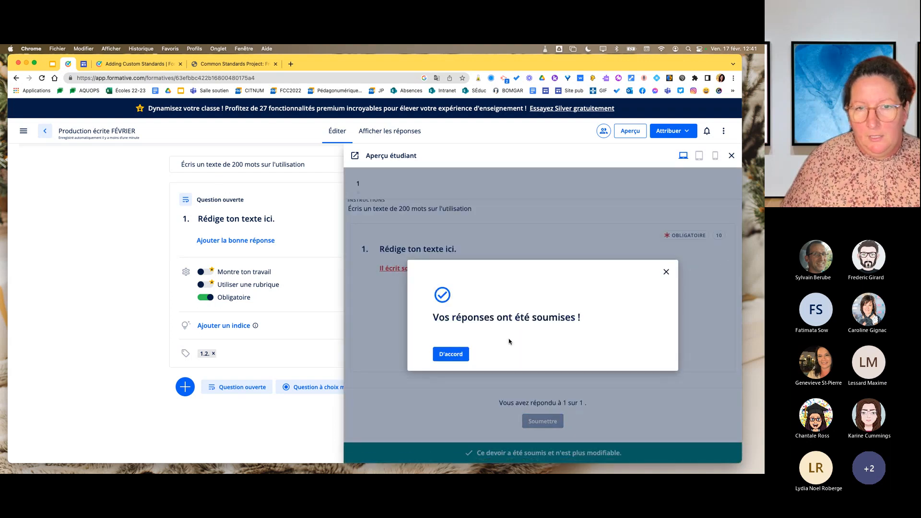
pyautogui.click(451, 355)
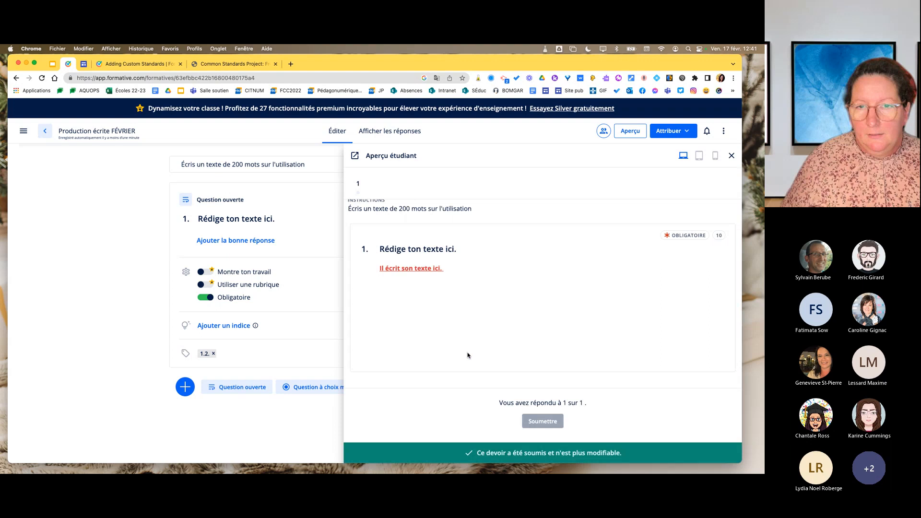
pyautogui.click(731, 157)
# Open the formative's responses and view the results grouped by evaluation criteria, turning the grouping off again.
pyautogui.click(381, 136)
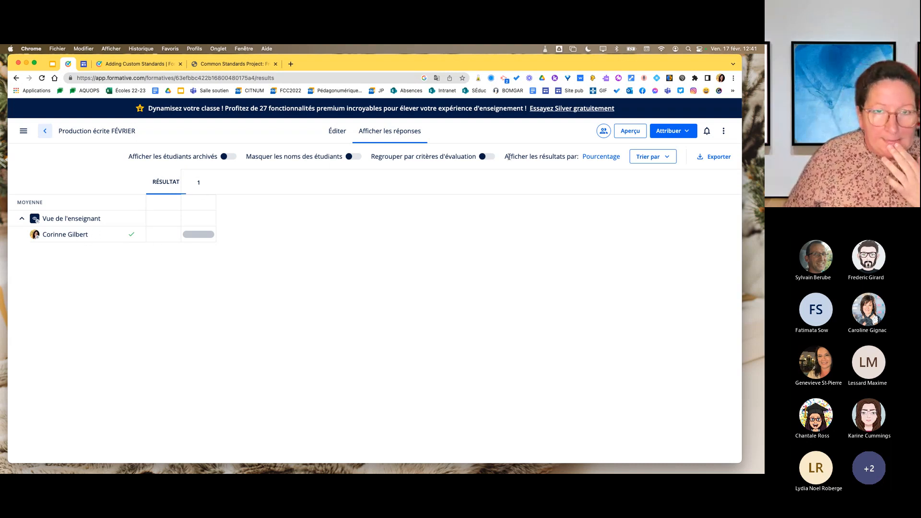
pyautogui.click(488, 158)
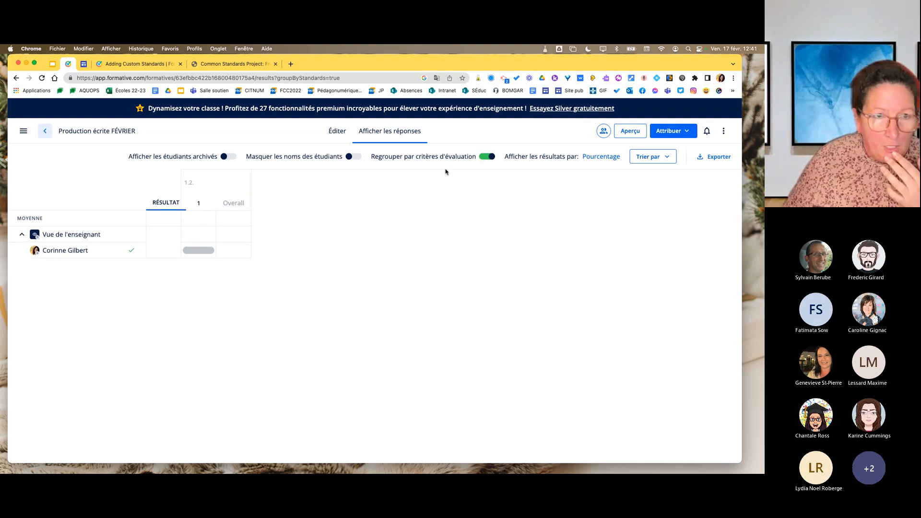
pyautogui.click(485, 162)
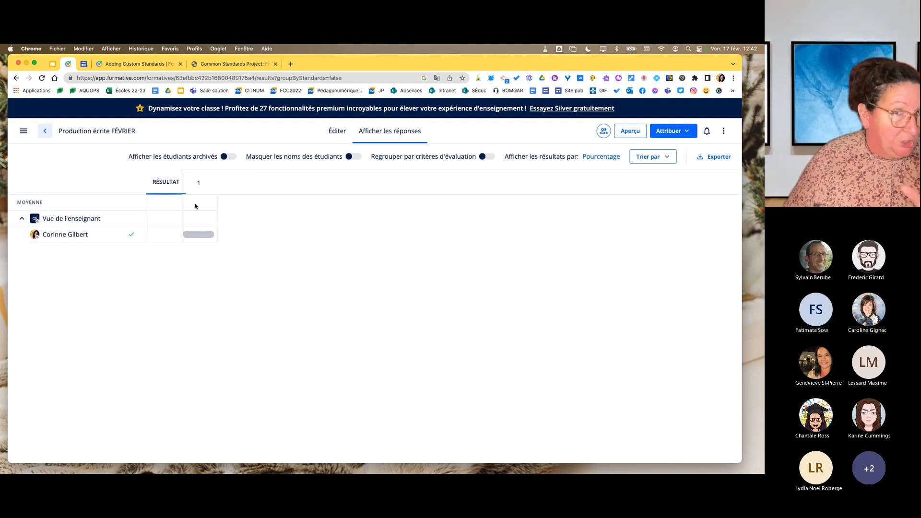
# Score the student's response 1 out of 10 points and draft the feedback "Placer de la rétroaction aux élèves".
pyautogui.click(200, 238)
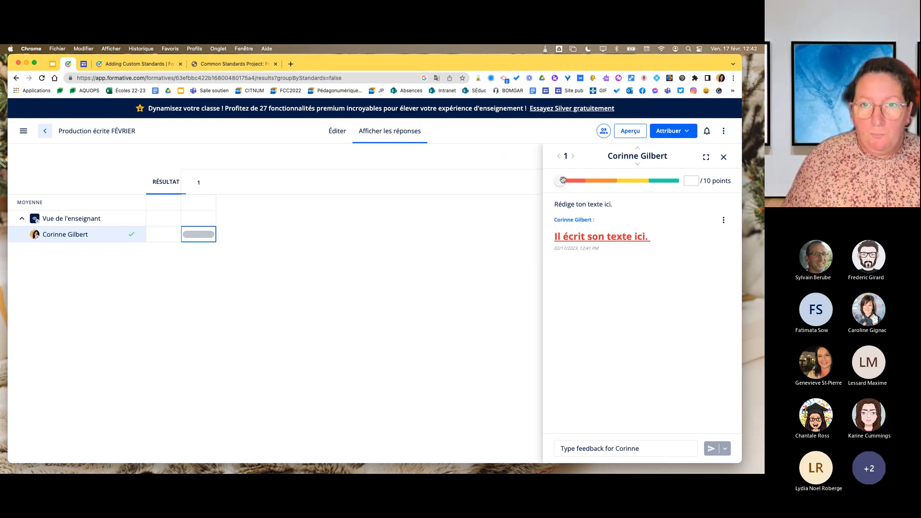
pyautogui.moveTo(562, 181)
pyautogui.mouseDown()
pyautogui.moveTo(669, 180)
pyautogui.moveTo(571, 180)
pyautogui.mouseUp()
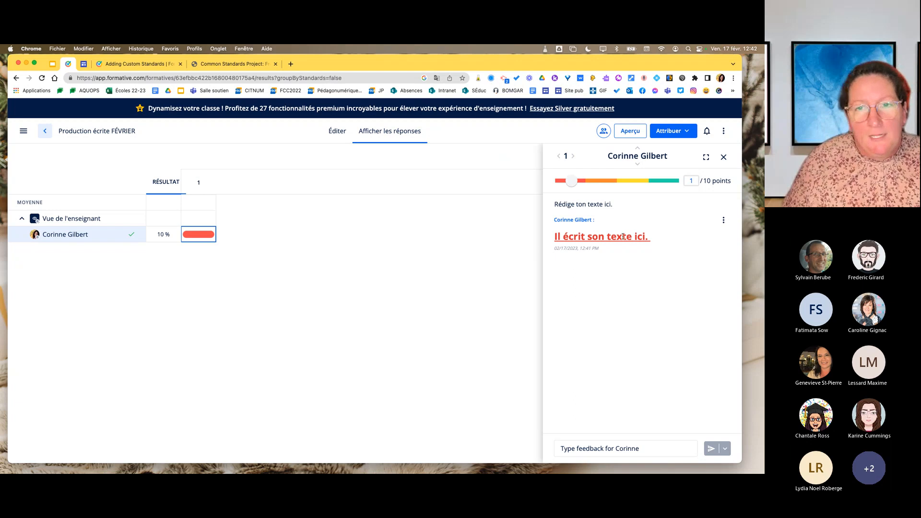
pyautogui.click(584, 450)
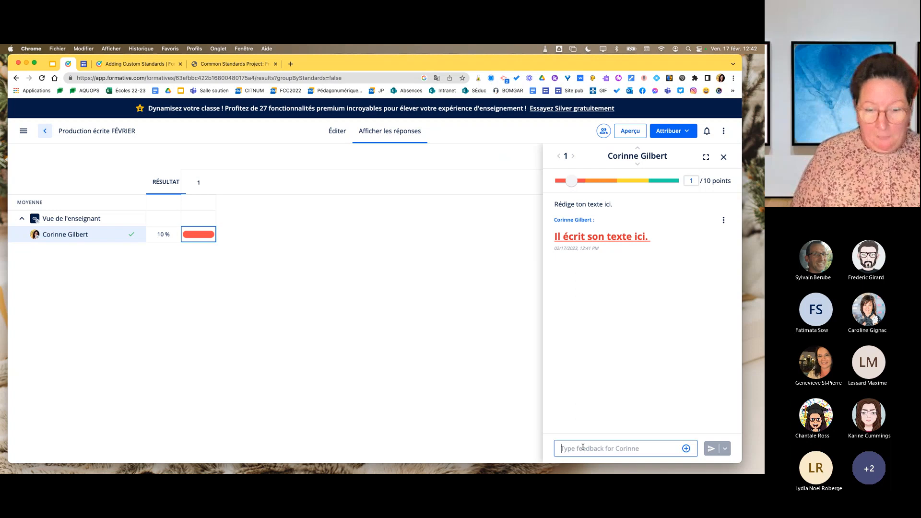
pyautogui.write('Placer d')
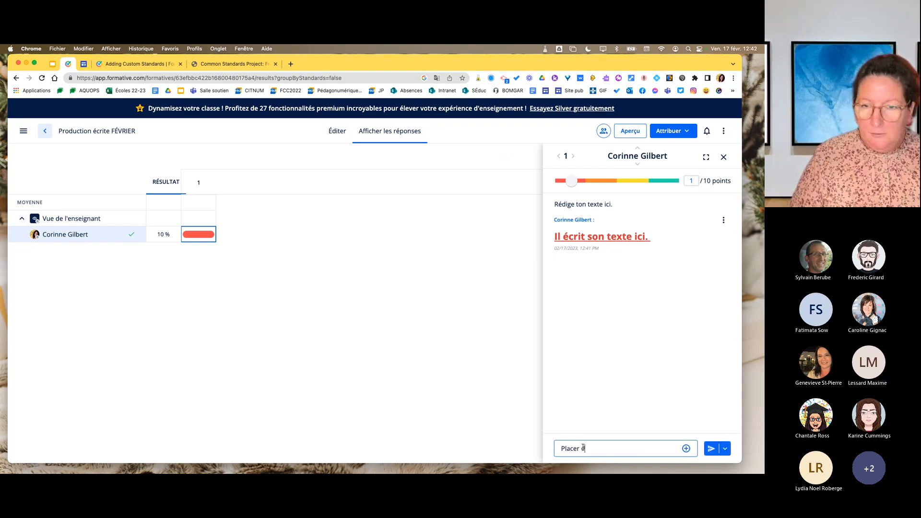
pyautogui.write('e la rétro')
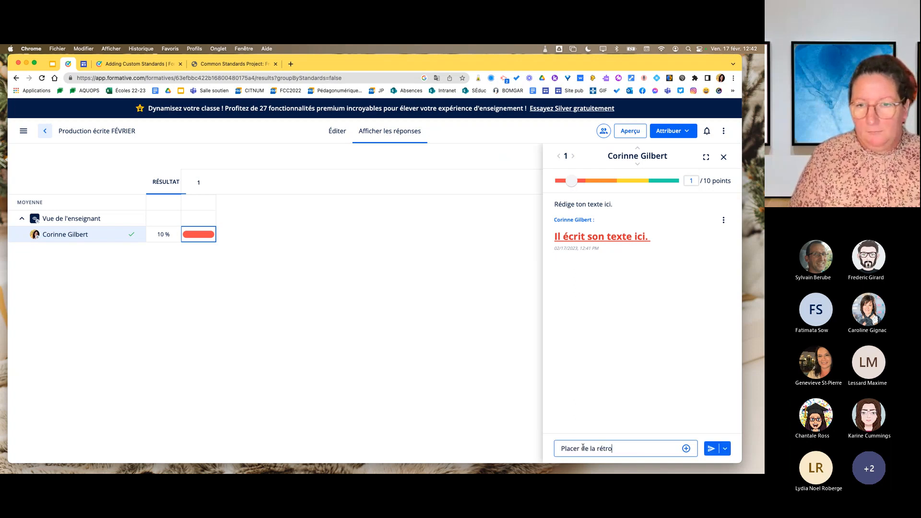
pyautogui.write('action aux élèves')
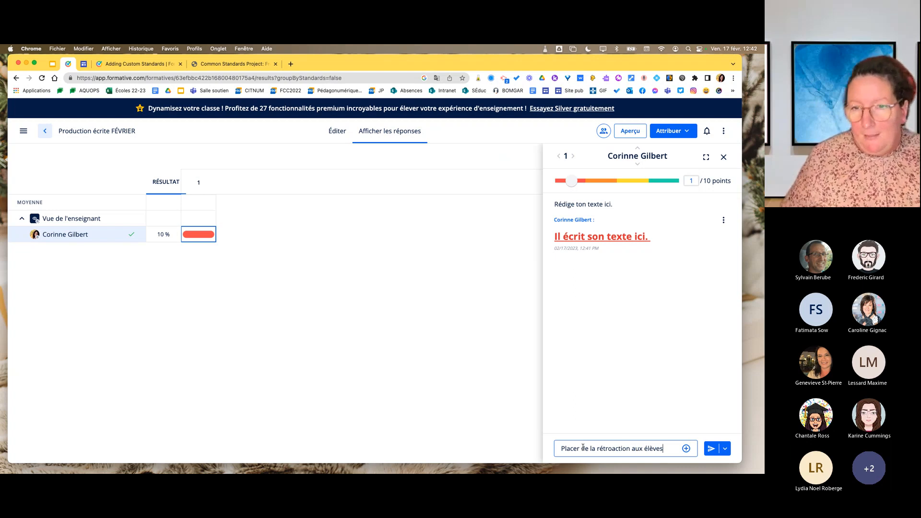
pyautogui.click(688, 449)
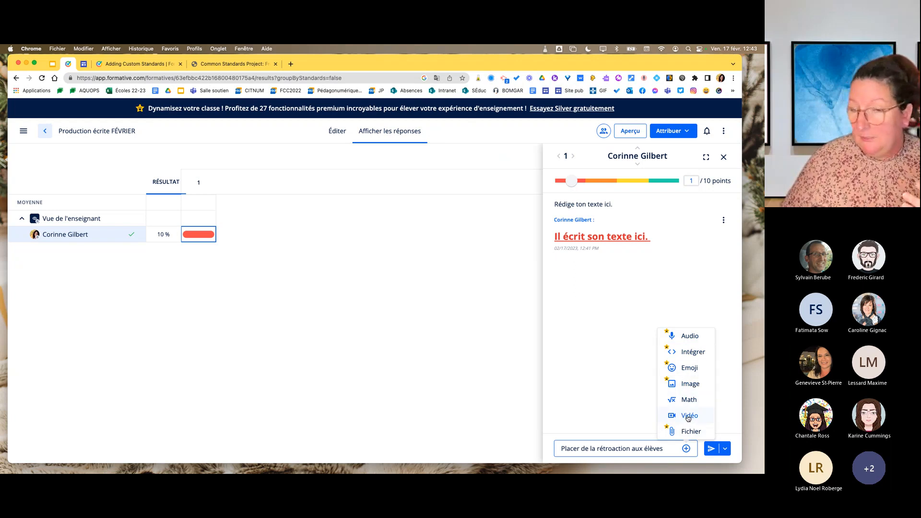
pyautogui.click(668, 447)
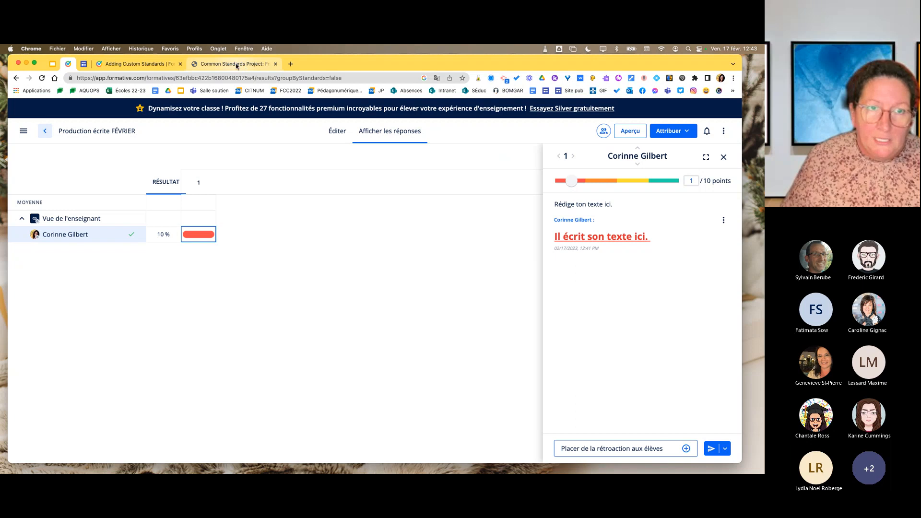
# Search the web for vocaroo and open the Vocaroo online voice recorder in the browser.
pyautogui.click(236, 65)
pyautogui.click(200, 77)
pyautogui.write('voca')
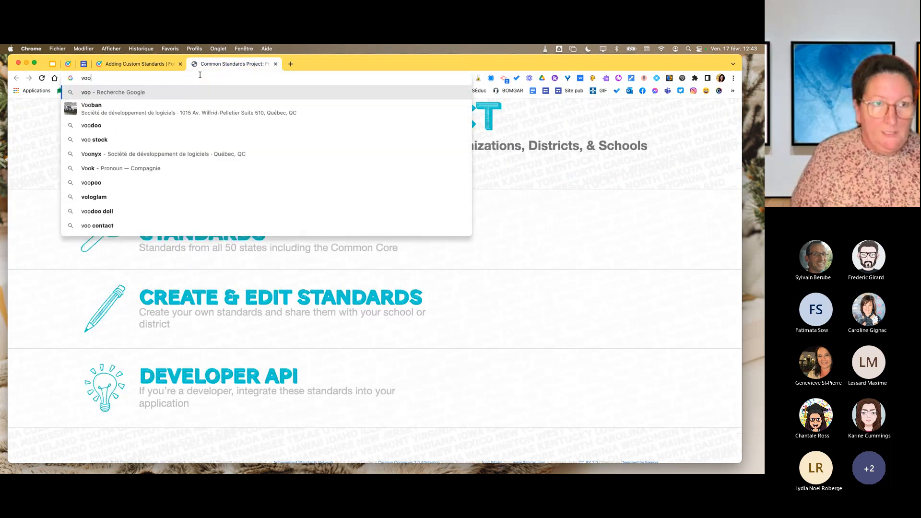
pyautogui.write('r')
pyautogui.press('Return')
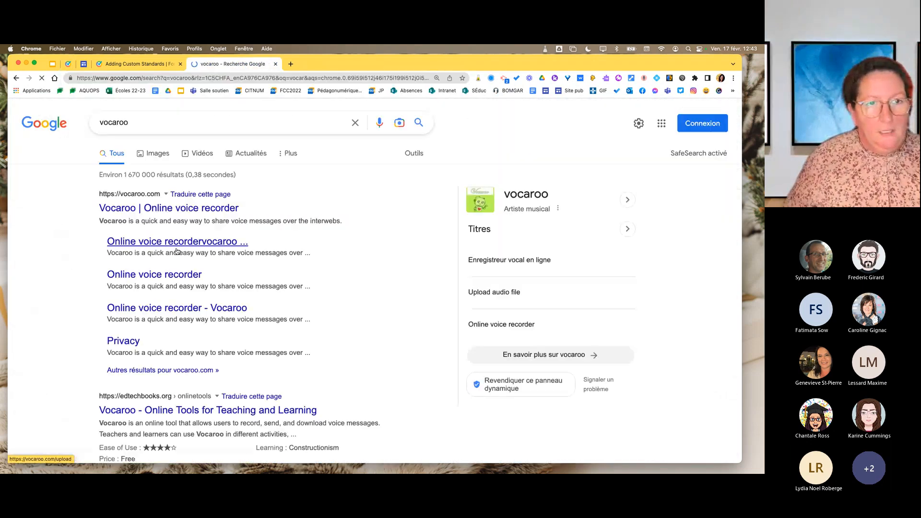
pyautogui.click(158, 210)
# Record and save a short voice message in Vocaroo, and copy its share link.
pyautogui.click(373, 253)
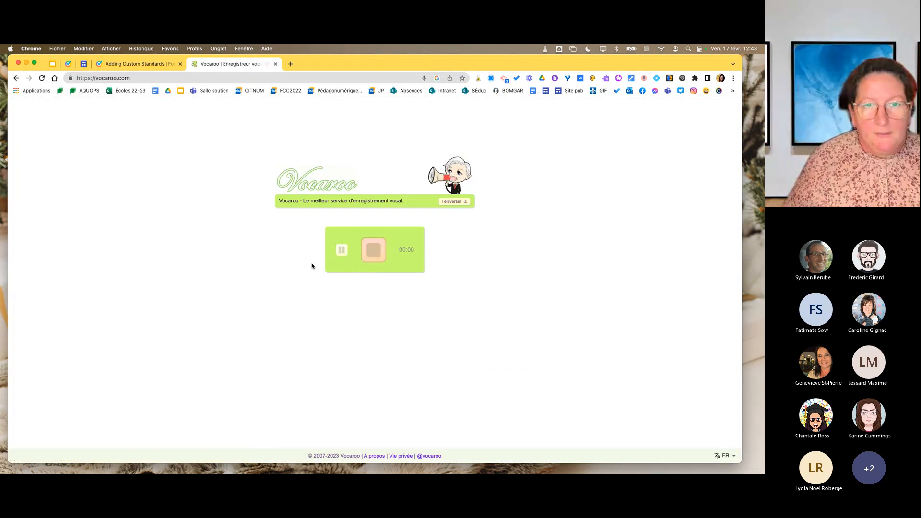
pyautogui.click(380, 258)
pyautogui.click(392, 281)
pyautogui.click(394, 284)
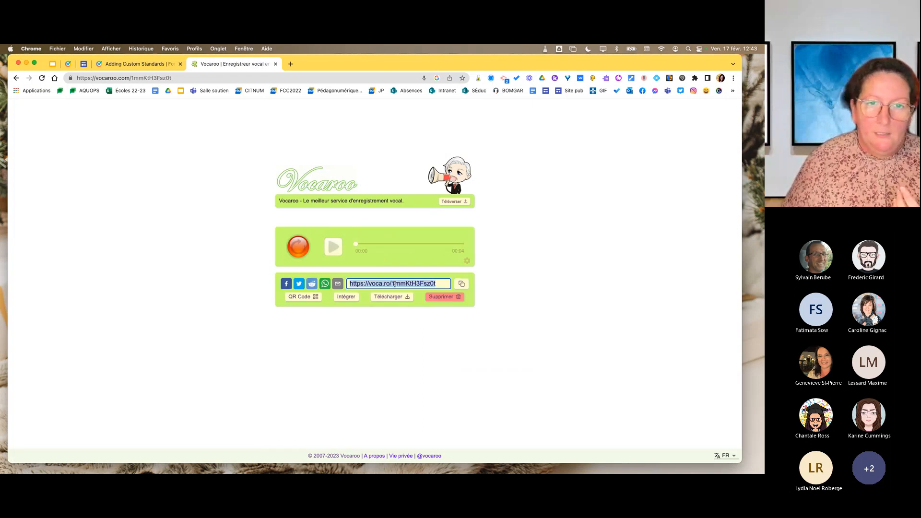
pyautogui.click(462, 283)
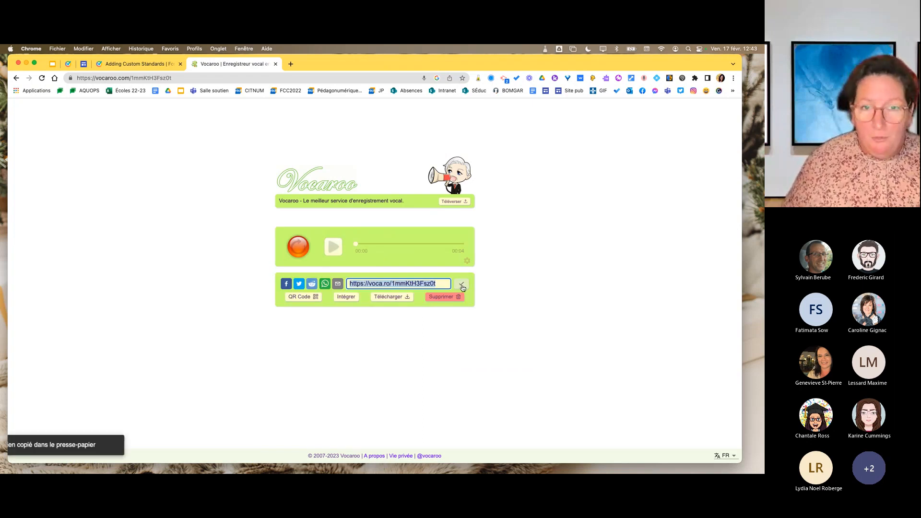
# Return to the Formative response, add the copied Vocaroo link to the drafted feedback and send it.
pyautogui.click(68, 66)
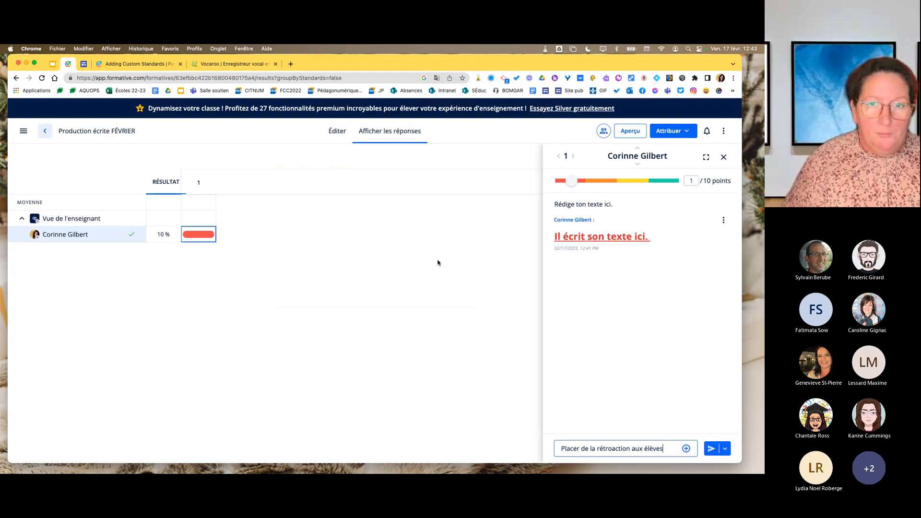
pyautogui.click(667, 447)
pyautogui.press('super+v')
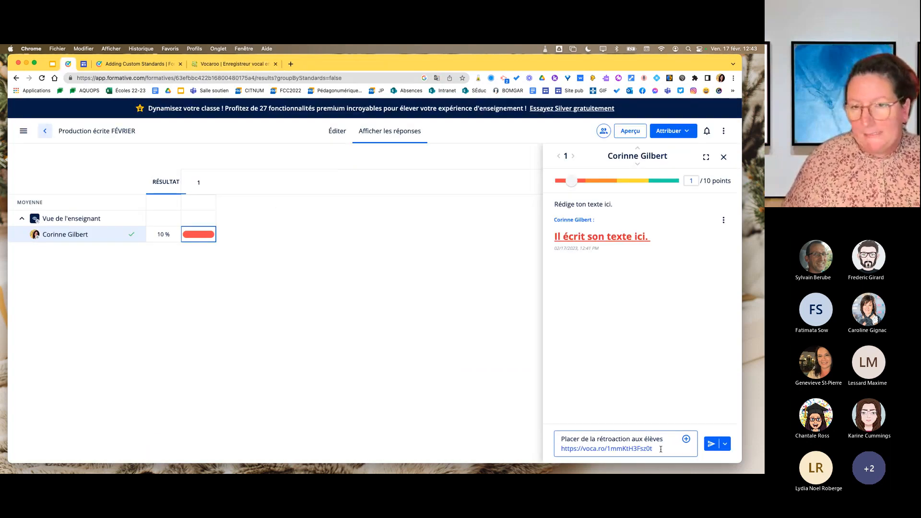
pyautogui.click(711, 444)
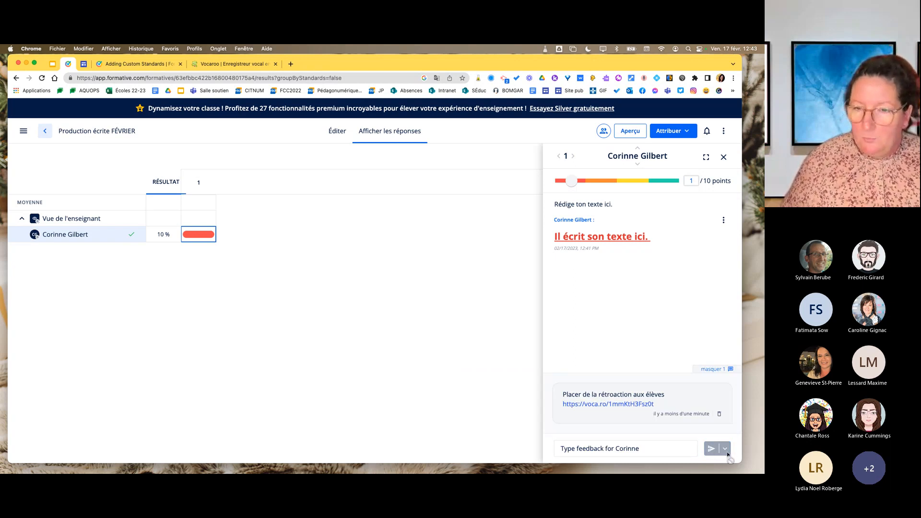
# Draft the trial feedback "afdjf", look at the instant and deferred sending options, and close the response without sending it.
pyautogui.click(647, 448)
pyautogui.click(724, 450)
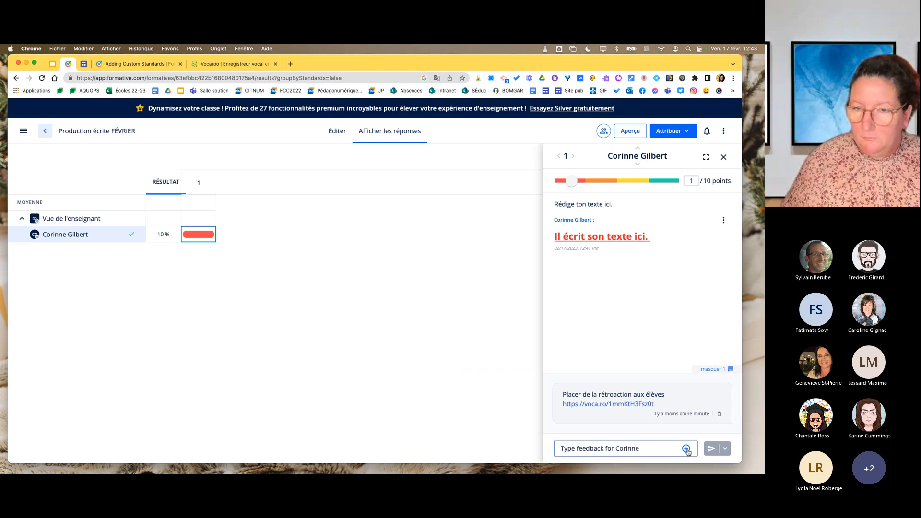
pyautogui.click(659, 448)
pyautogui.write('afdjf')
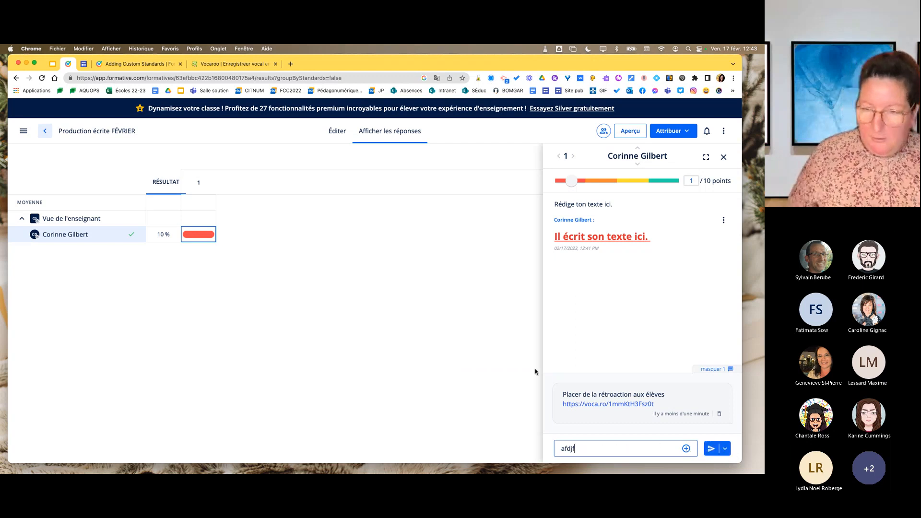
pyautogui.click(727, 449)
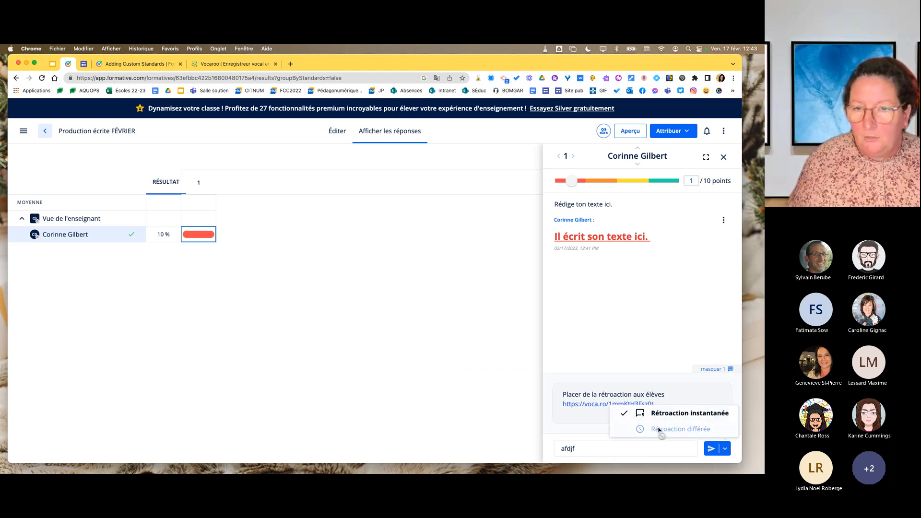
pyautogui.click(652, 322)
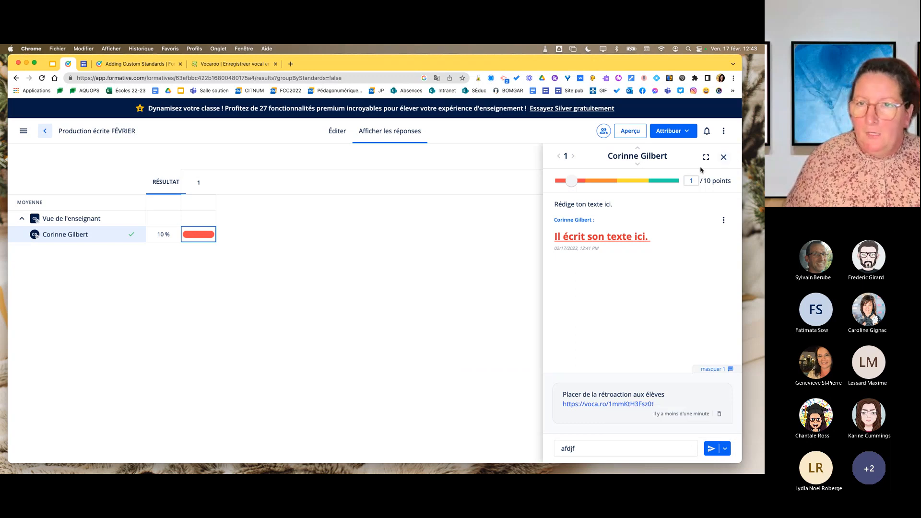
pyautogui.click(724, 157)
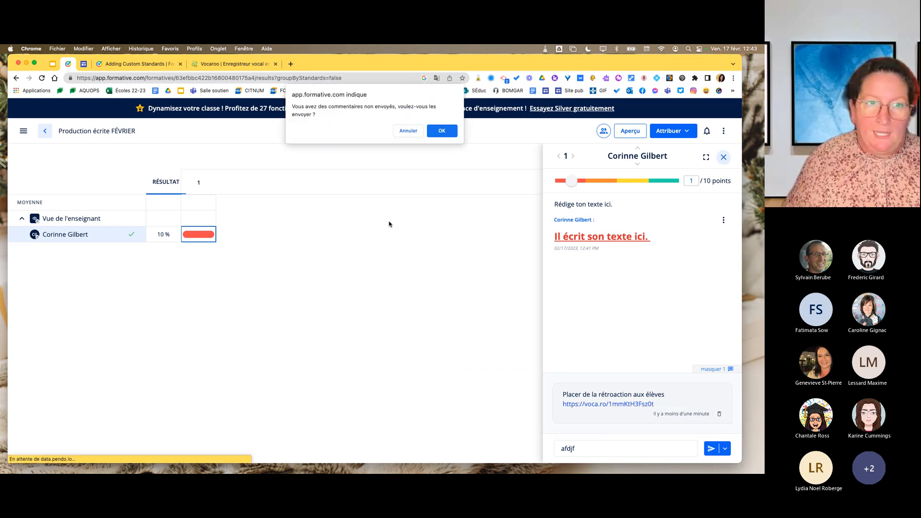
pyautogui.click(407, 131)
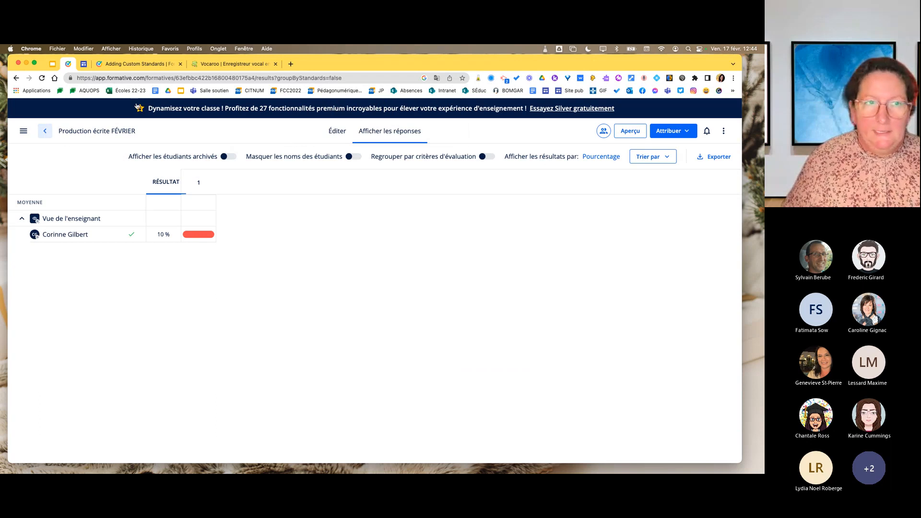
# Open the formative "Production écrite février 2023" from the formatives list and look at its collaborators.
pyautogui.click(45, 130)
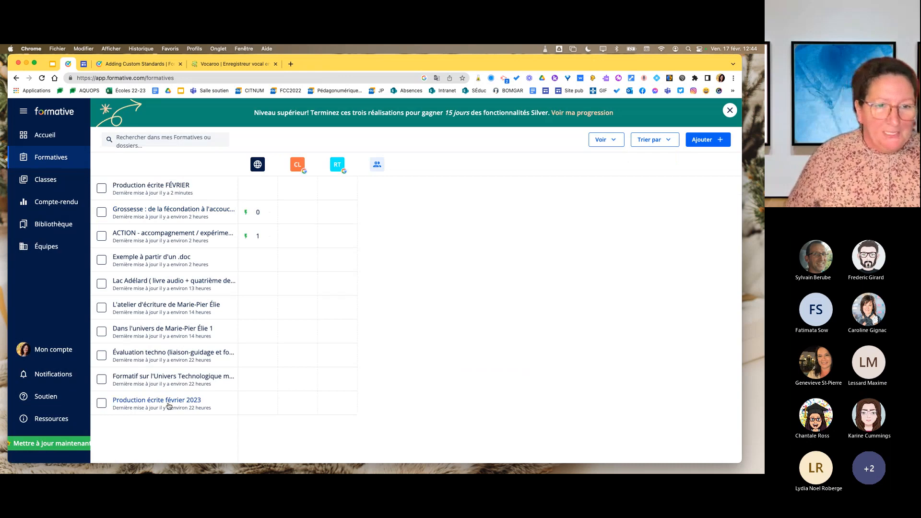
pyautogui.click(138, 403)
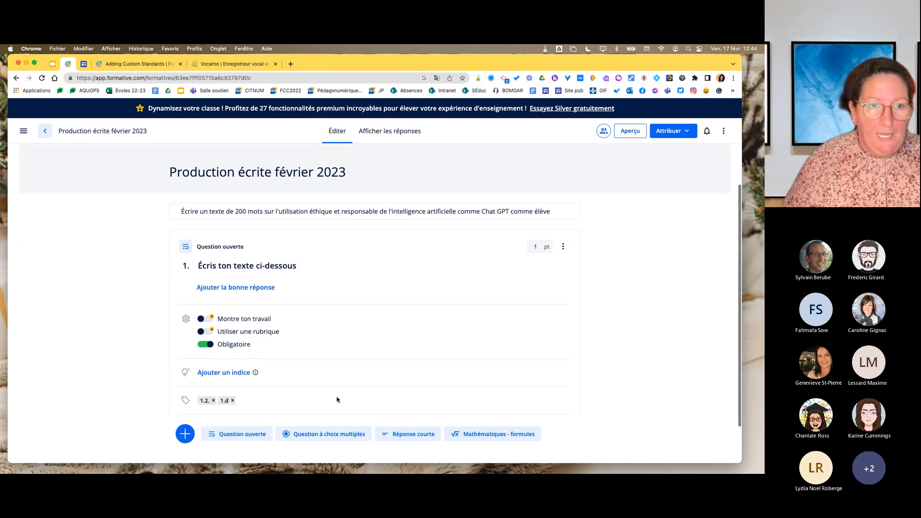
pyautogui.scroll(-2, 337, 400)
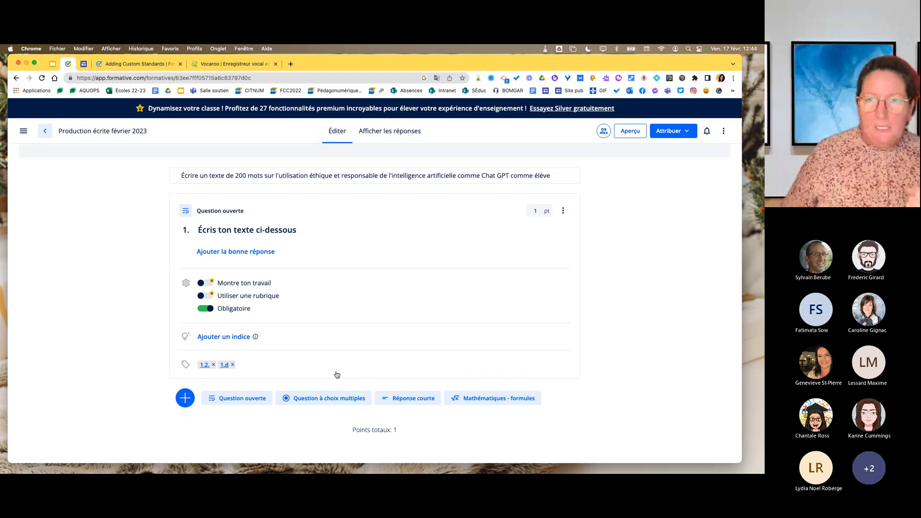
pyautogui.click(604, 137)
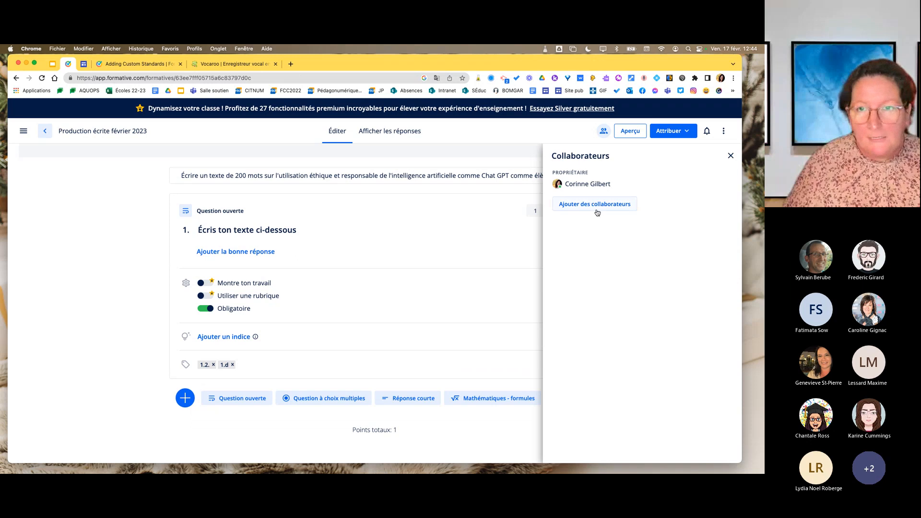
pyautogui.click(731, 156)
# Set up a student-paced assignment of the formative for the teacher's own class and "Rétroagir avec Google Classroom".
pyautogui.click(689, 136)
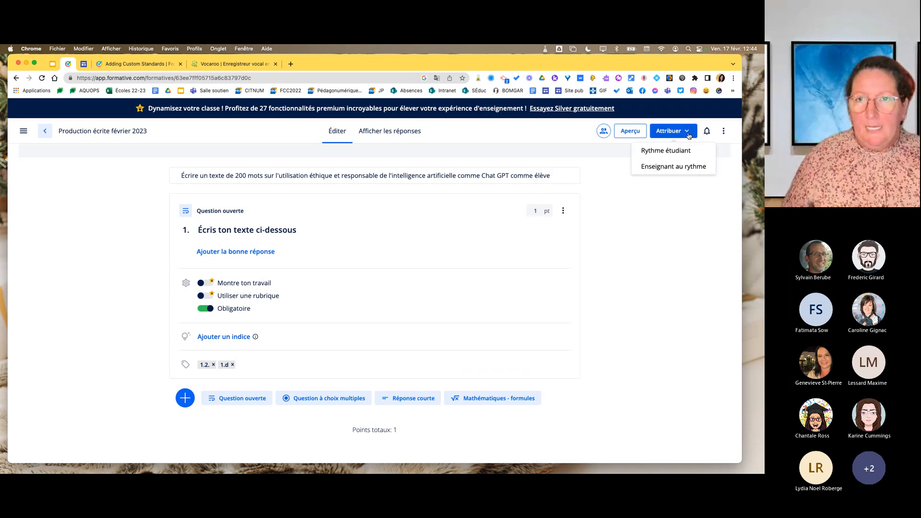
pyautogui.click(666, 152)
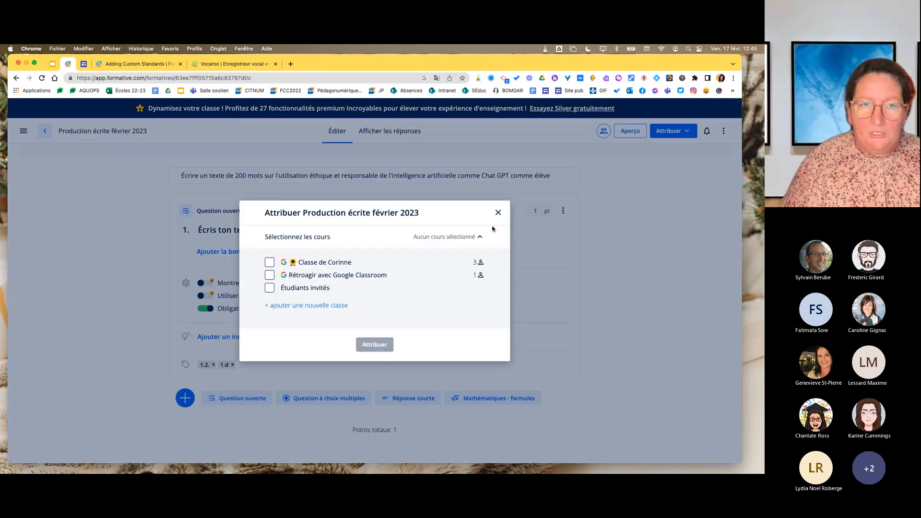
pyautogui.click(269, 262)
pyautogui.click(270, 264)
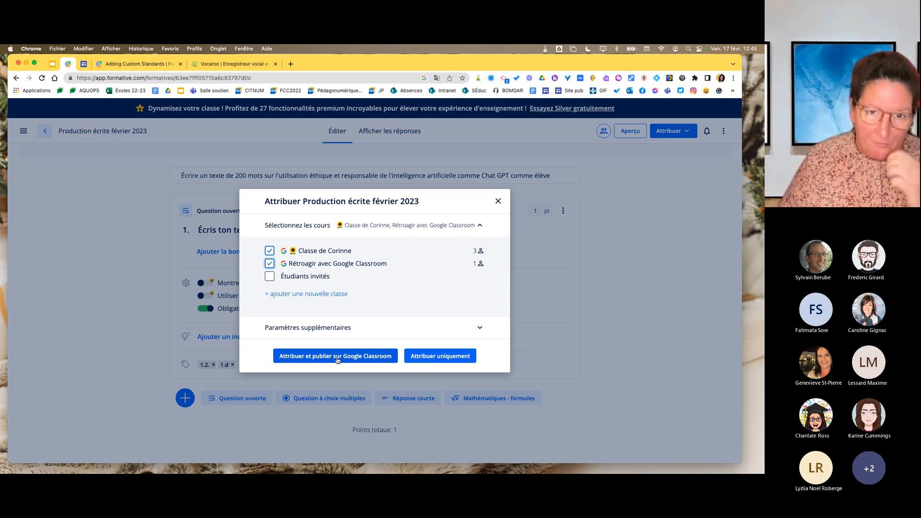
# Set the work to Masquer after submission, review the result display options, and assign the formative without publishing it to Google Classroom.
pyautogui.click(480, 328)
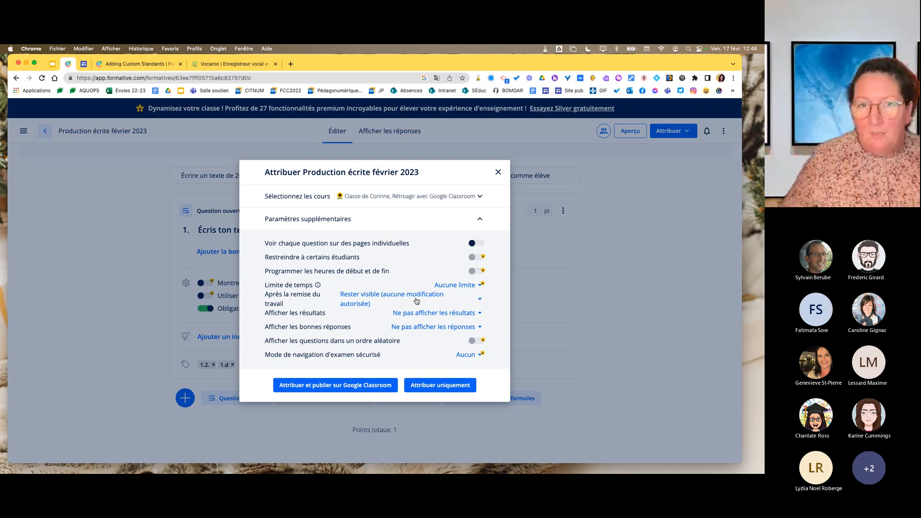
pyautogui.click(480, 301)
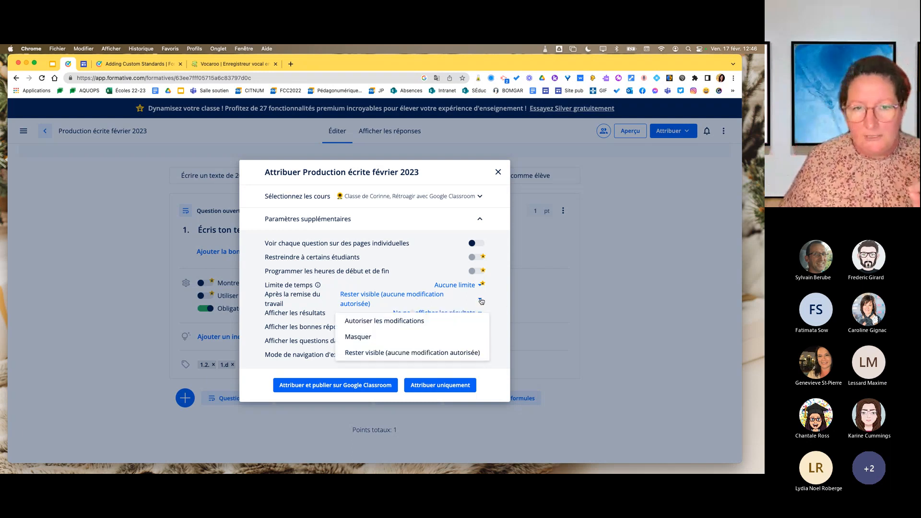
pyautogui.click(375, 341)
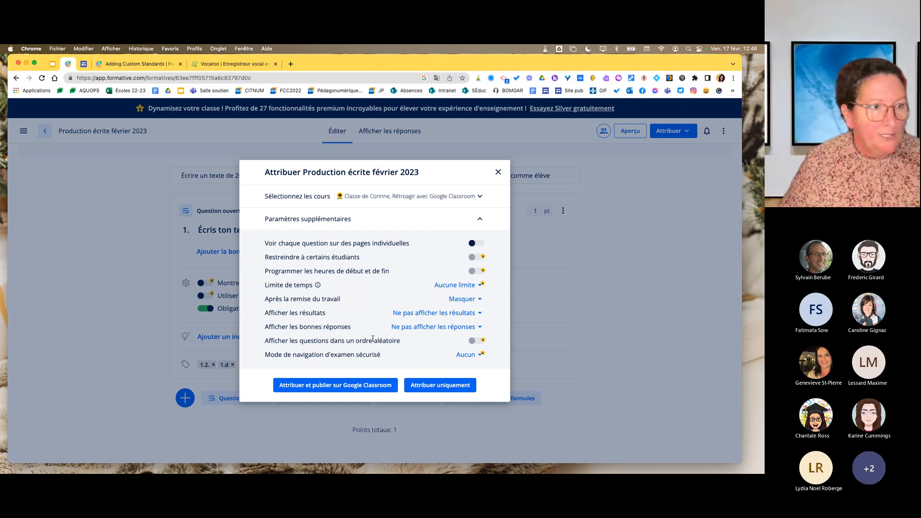
pyautogui.click(478, 315)
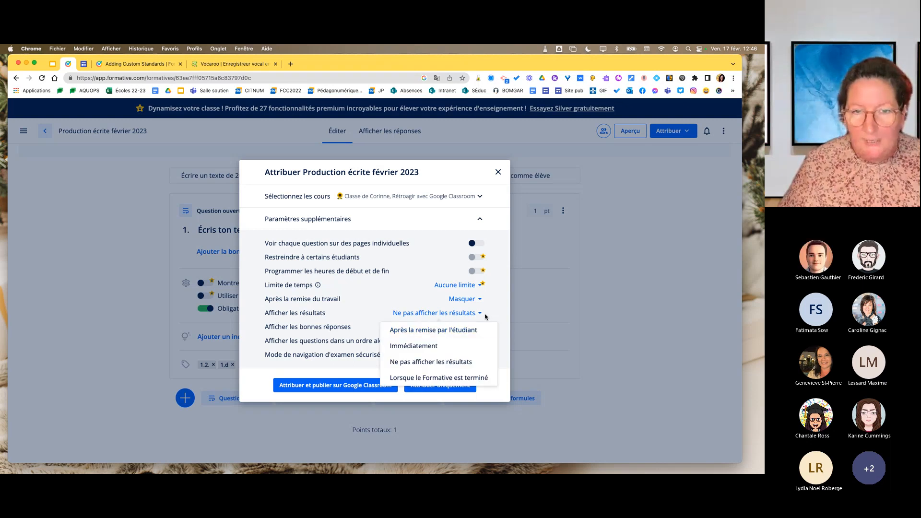
pyautogui.click(490, 316)
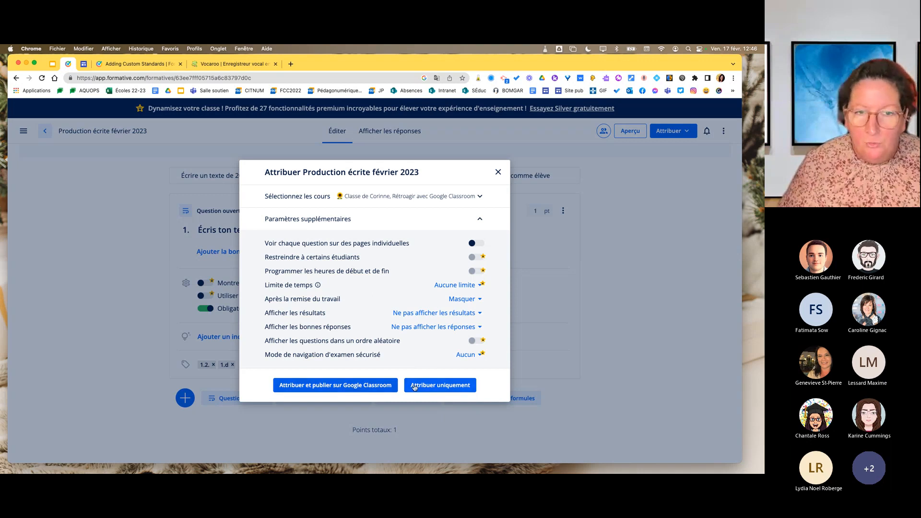
pyautogui.click(446, 387)
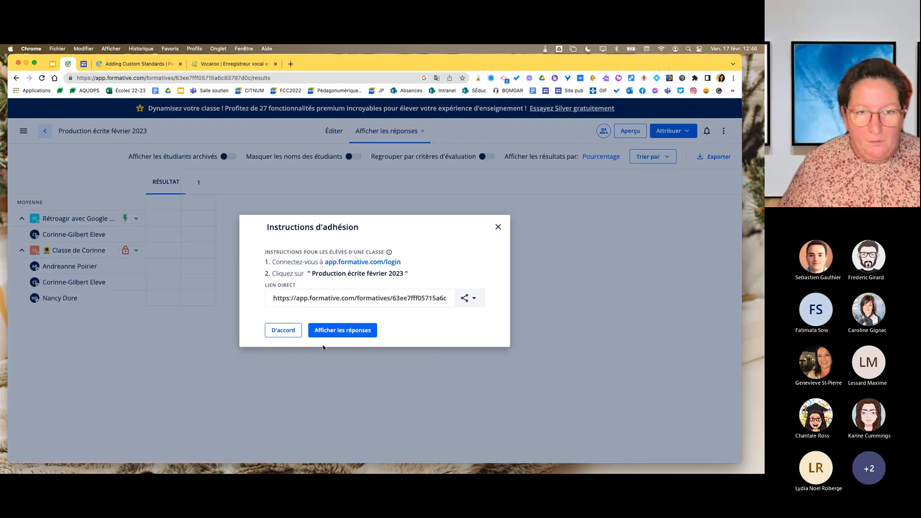
# Dismiss the joining instructions, review the assignment actions for the teacher's own class, and open that class's assignment settings.
pyautogui.click(284, 330)
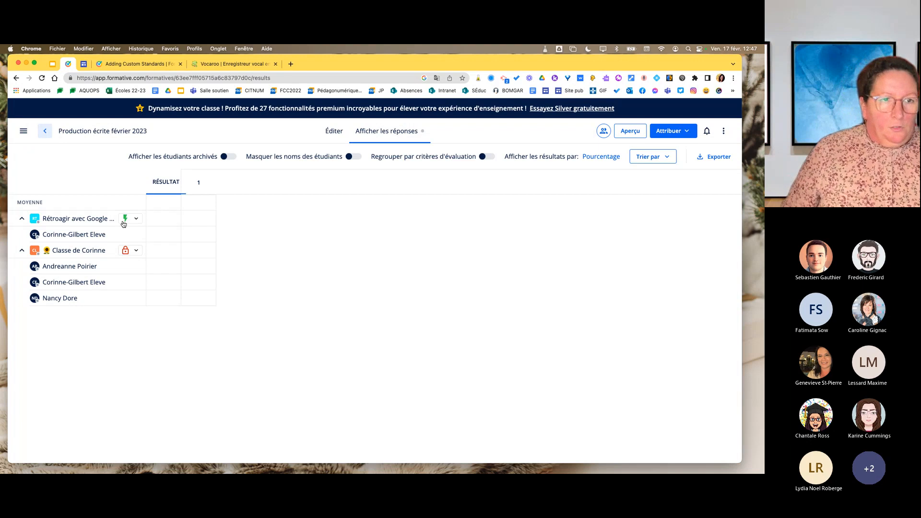
pyautogui.click(137, 251)
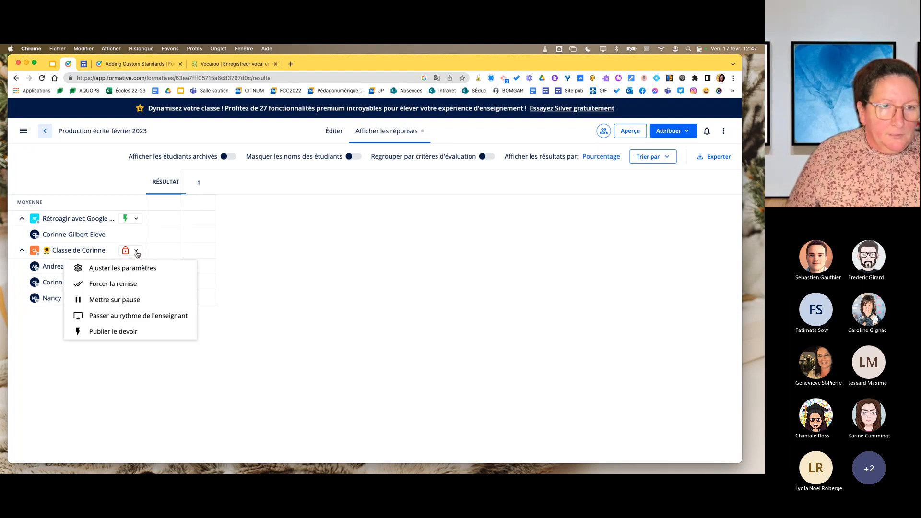
pyautogui.click(136, 254)
pyautogui.click(124, 255)
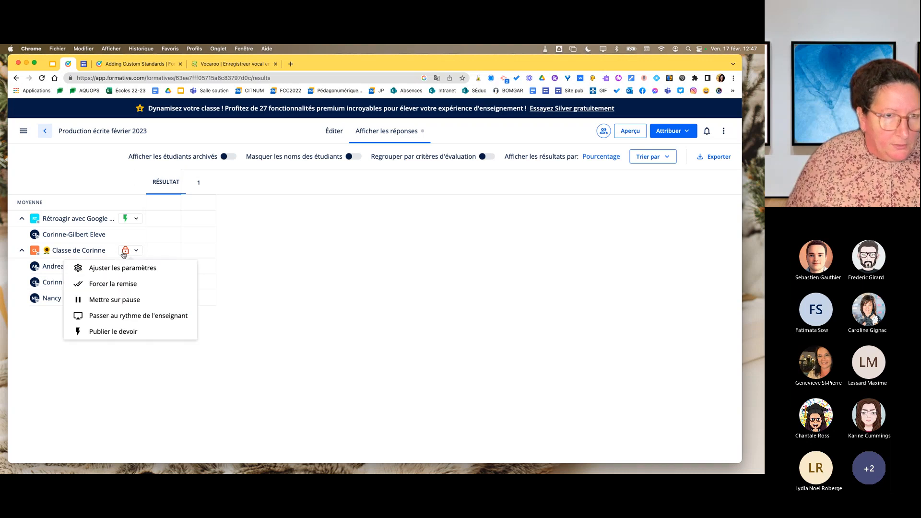
pyautogui.click(124, 254)
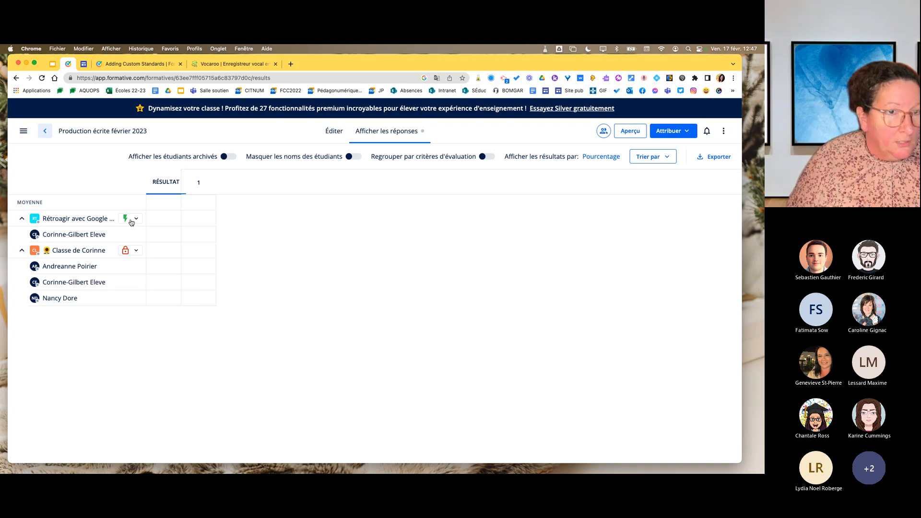
pyautogui.click(128, 254)
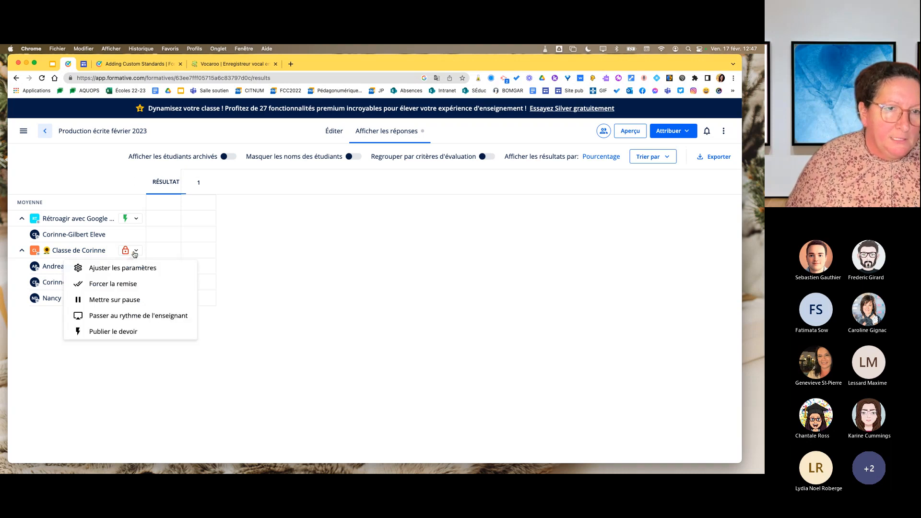
pyautogui.click(137, 270)
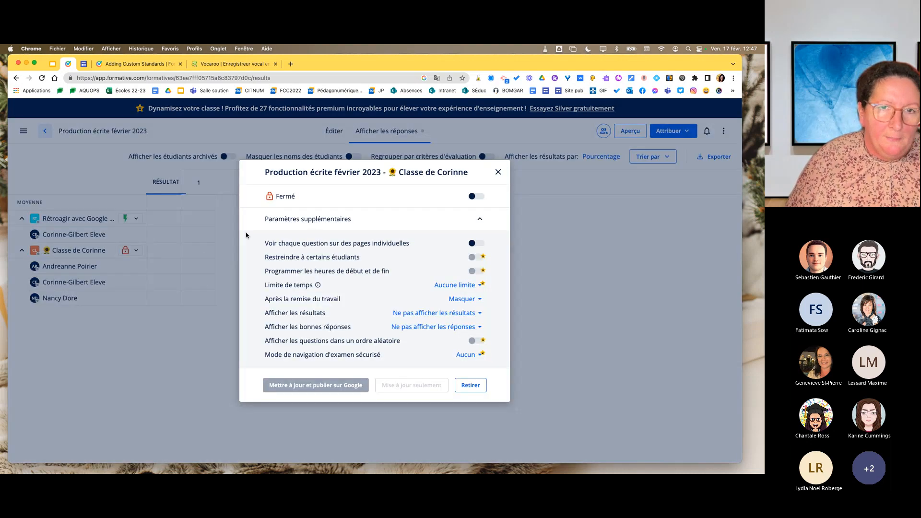
# Try out the availability switch between Disponible and Fermé, leave the assignment on Fermé, and close its settings.
pyautogui.click(477, 198)
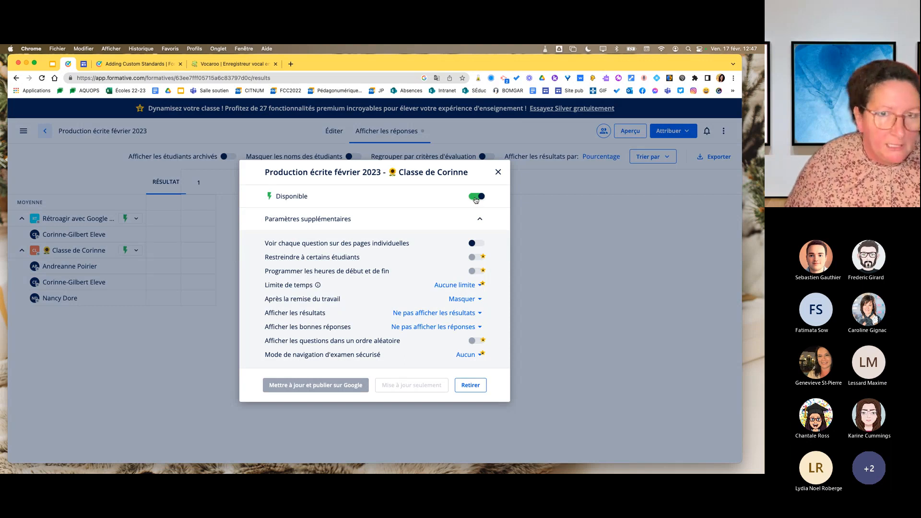
pyautogui.click(476, 197)
pyautogui.click(478, 197)
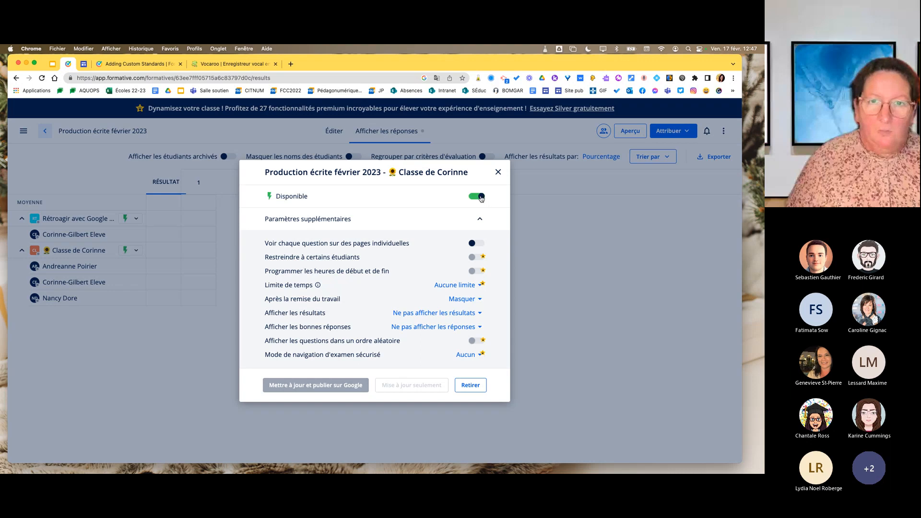
pyautogui.click(481, 197)
pyautogui.click(483, 199)
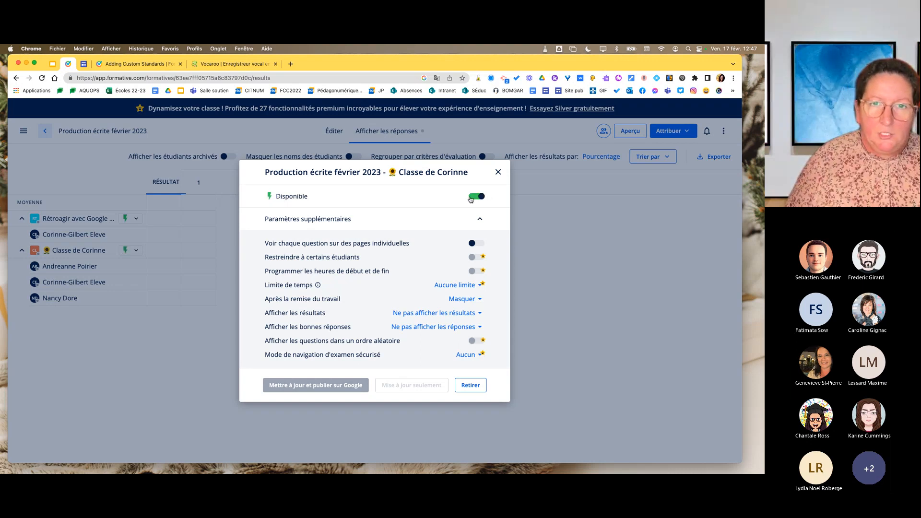
pyautogui.click(483, 197)
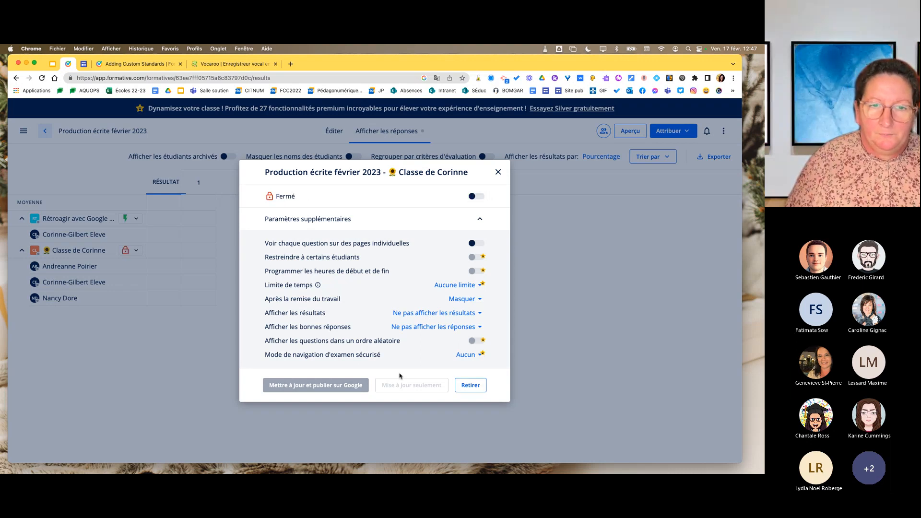
pyautogui.click(498, 171)
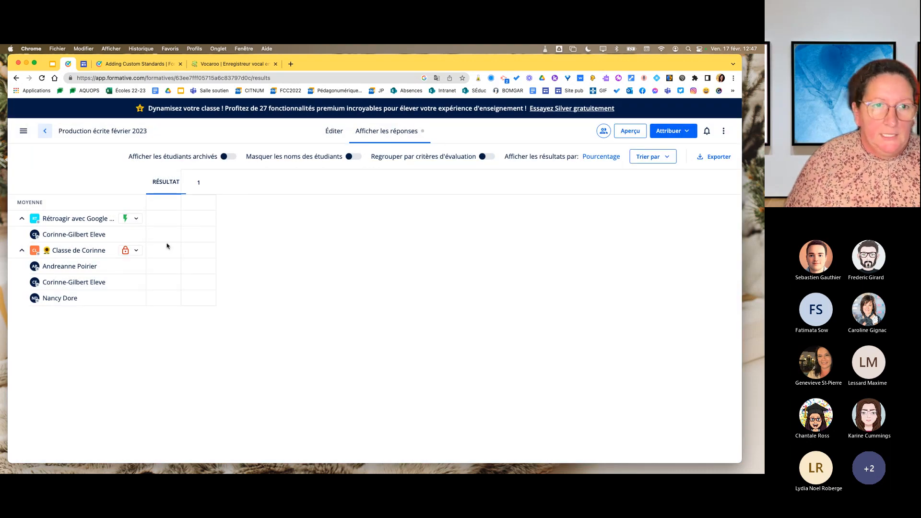
# Look over the content of "Production écrite février 2023" in editing mode and return to the formatives list.
pyautogui.click(334, 131)
pyautogui.scroll(-3, 374, 391)
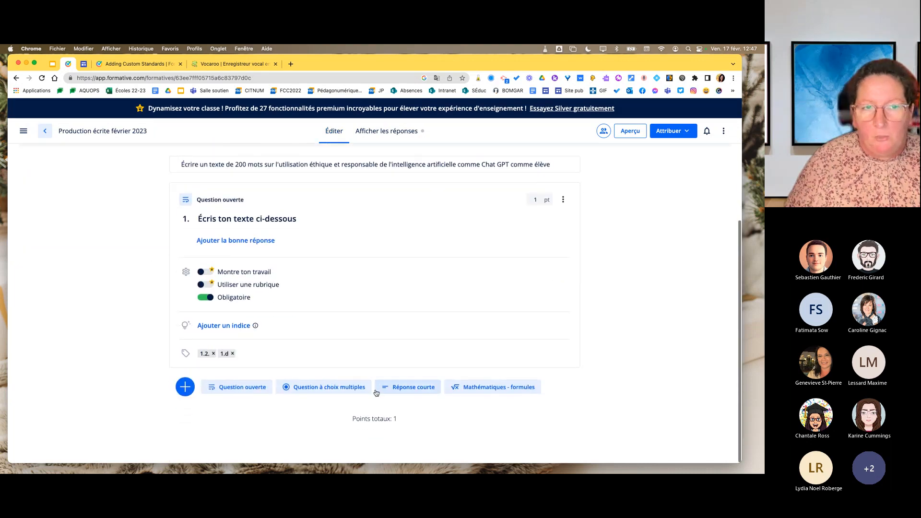
pyautogui.scroll(3, 377, 392)
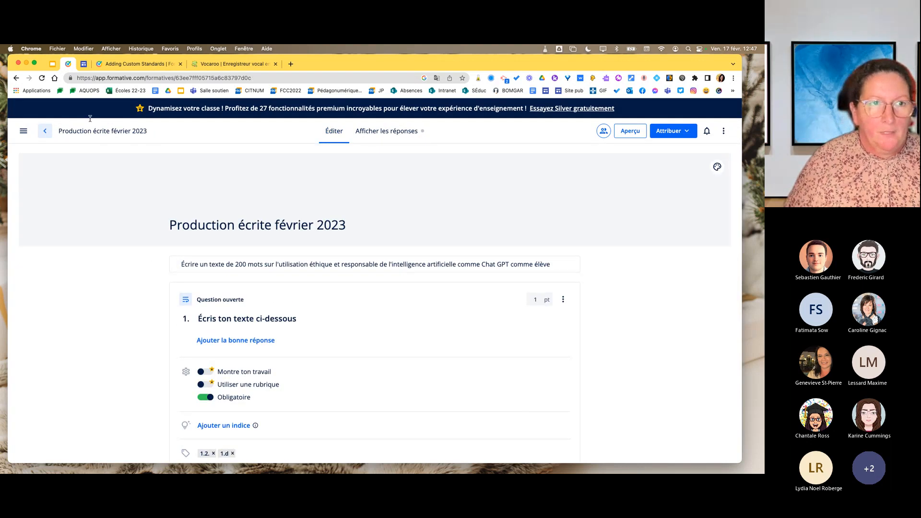
pyautogui.click(47, 134)
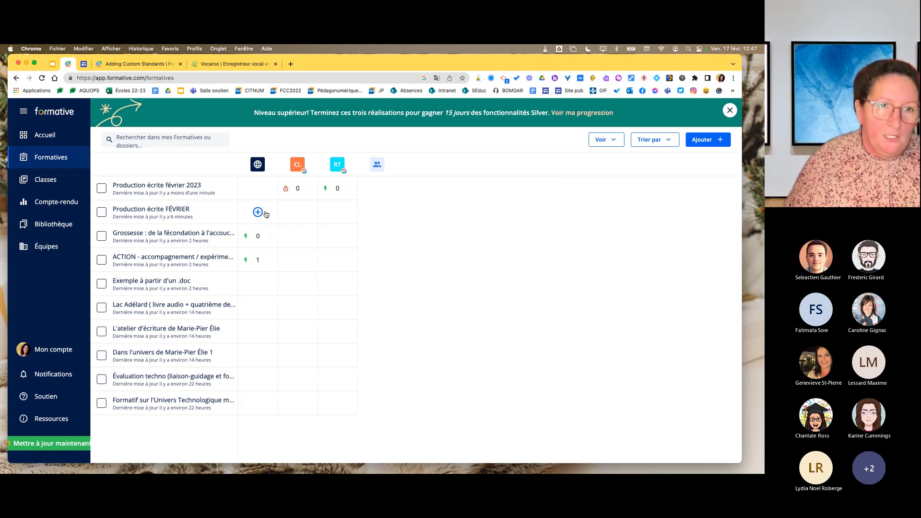
# Assign "Production écrite FÉVRIER" to the teacher's own class and "Rétroagir avec Google Classroom" without publishing it to Google Classroom.
pyautogui.click(298, 214)
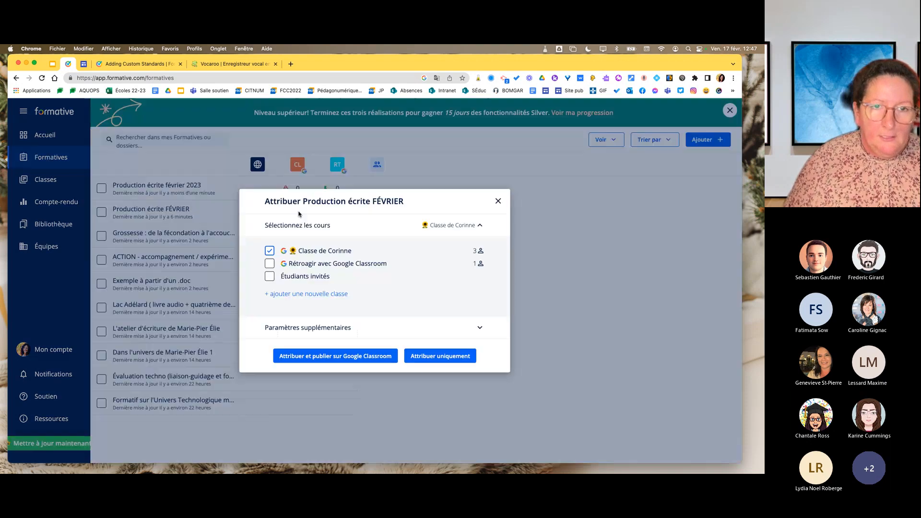
pyautogui.click(297, 265)
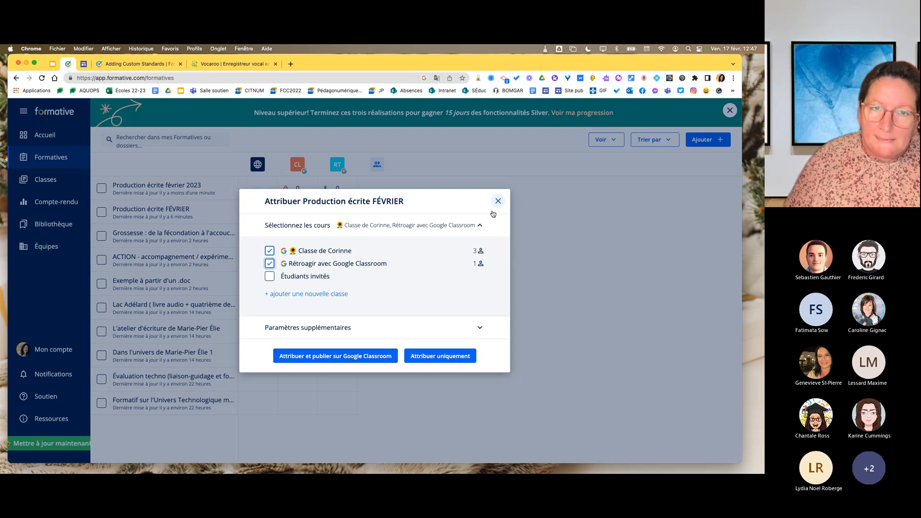
pyautogui.click(441, 355)
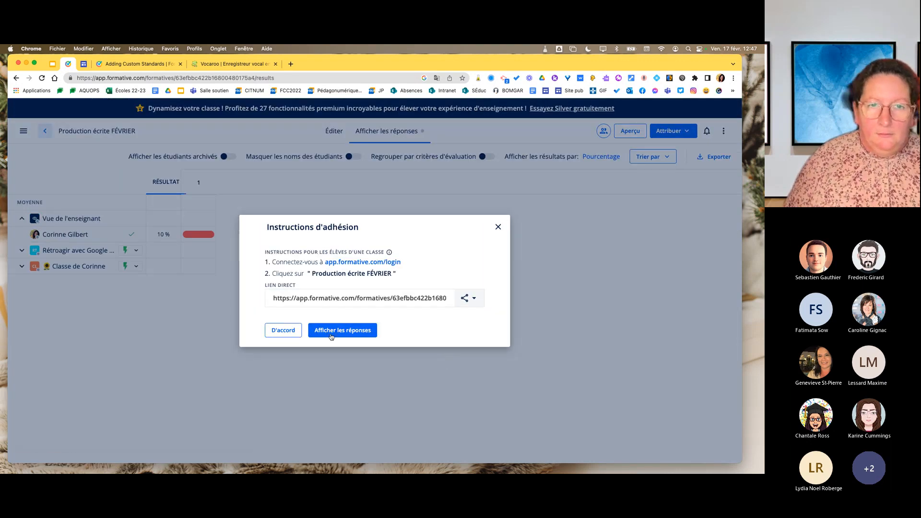
pyautogui.click(284, 330)
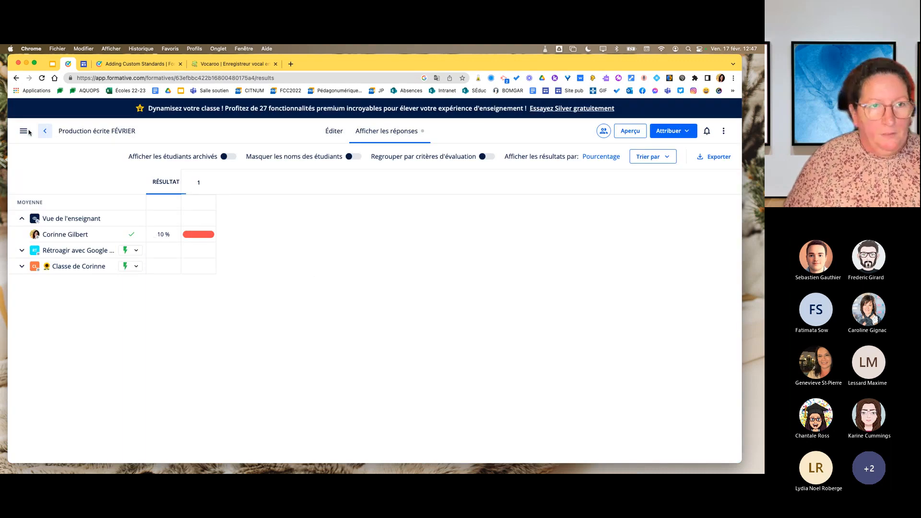
# Return to the formatives list, look at the assignment options of "Production écrite FÉVRIER", and dismiss the badge notification.
pyautogui.click(46, 132)
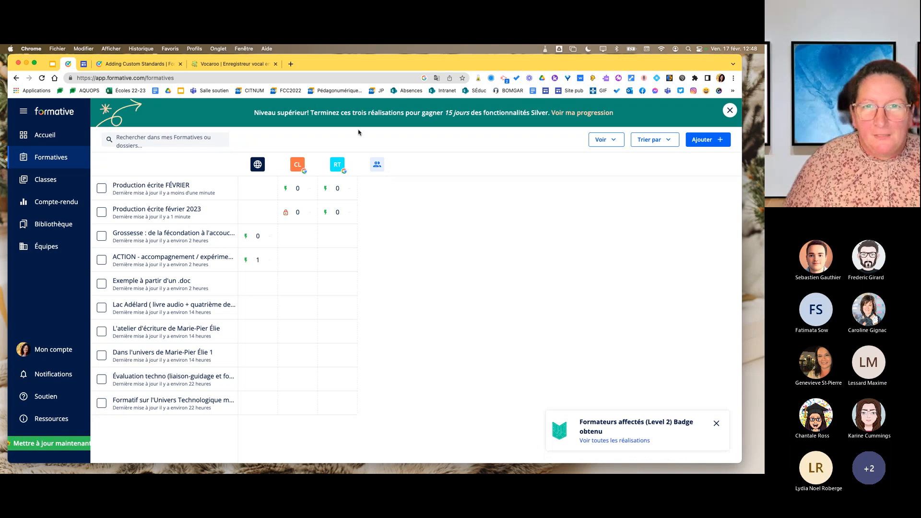
pyautogui.click(326, 191)
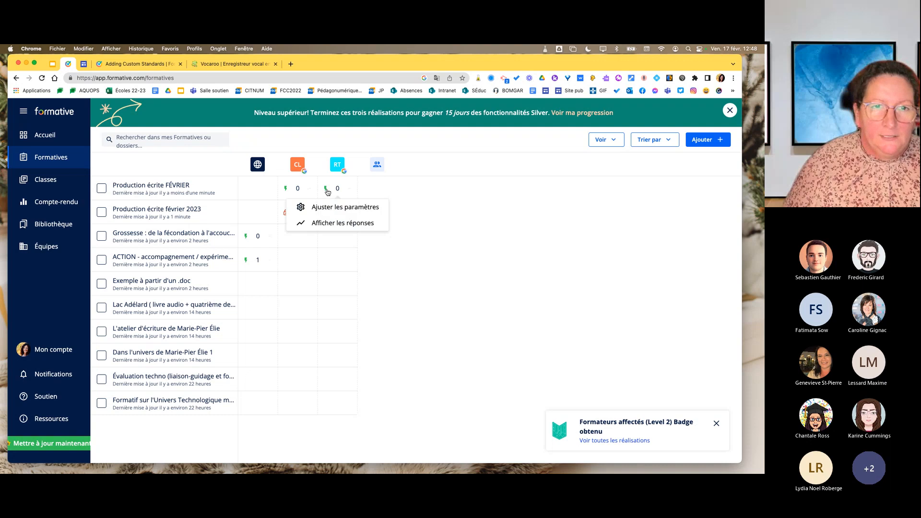
pyautogui.click(426, 310)
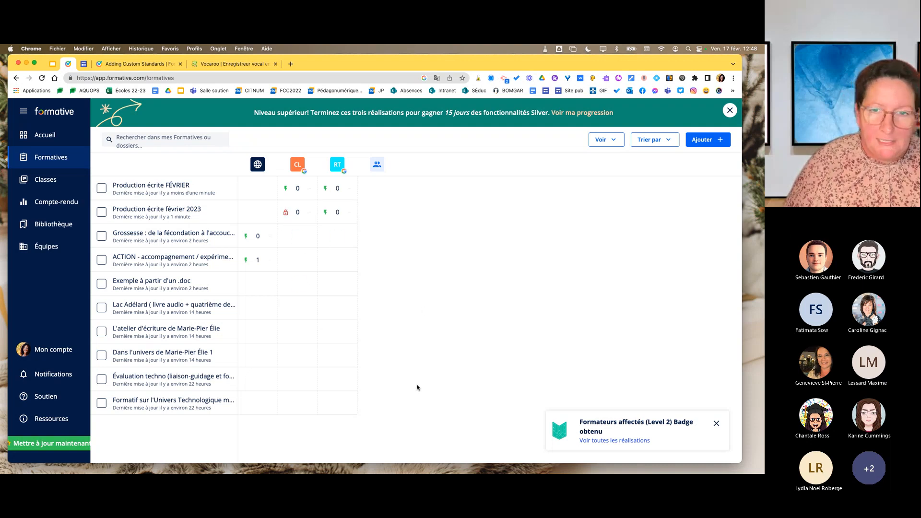
pyautogui.click(716, 423)
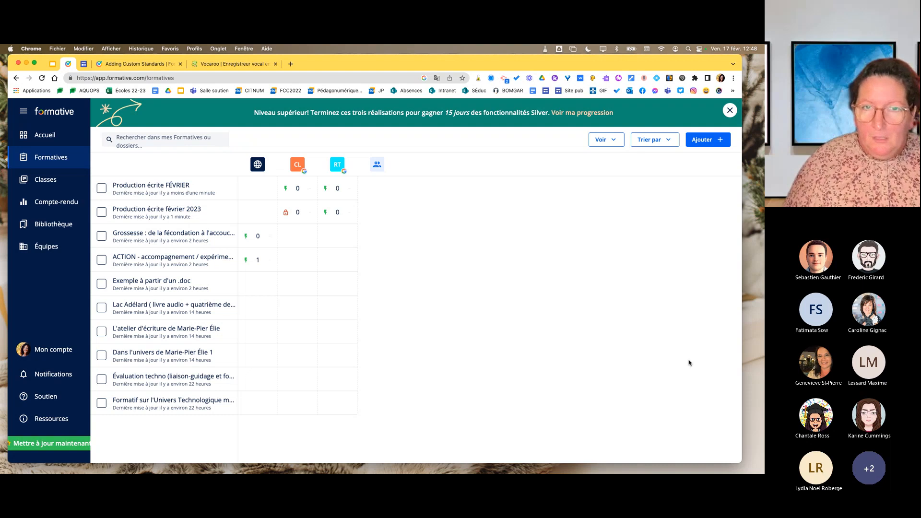
# Look at the class list and the tracking report in Compte-rendu.
pyautogui.click(46, 181)
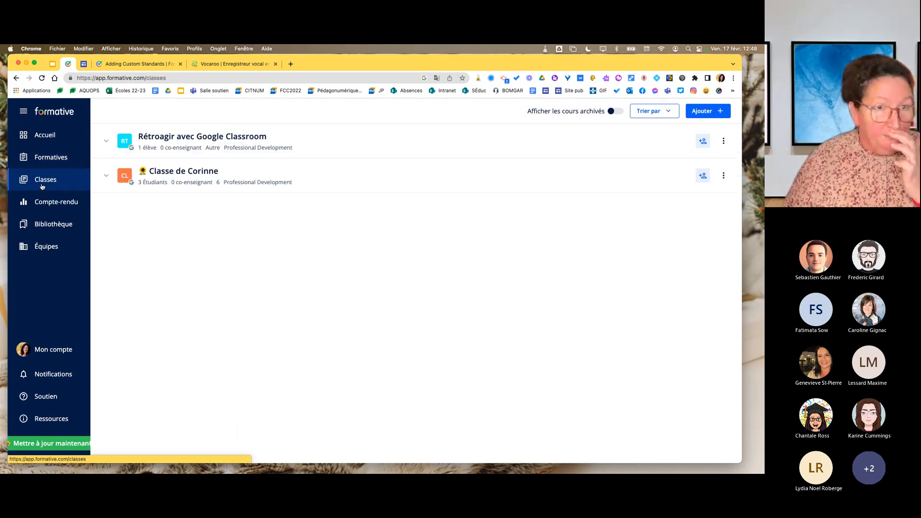
pyautogui.click(48, 204)
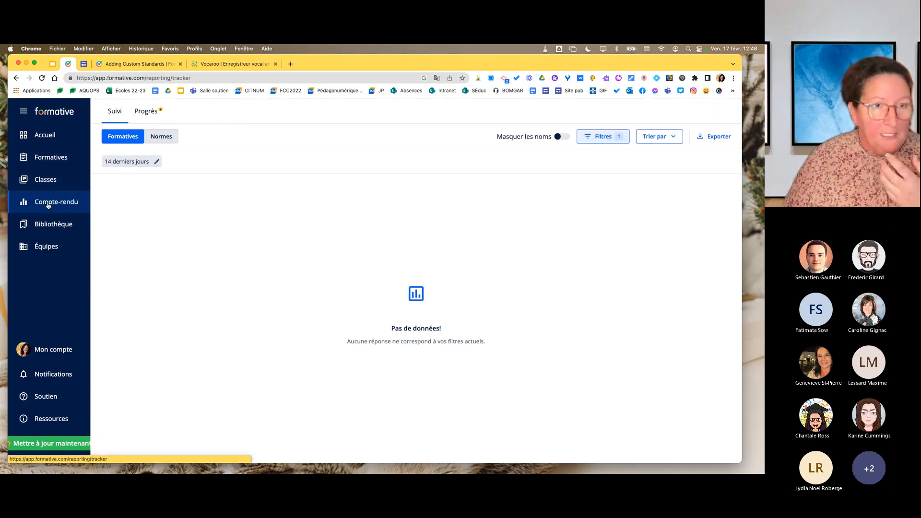
pyautogui.click(139, 114)
pyautogui.click(130, 144)
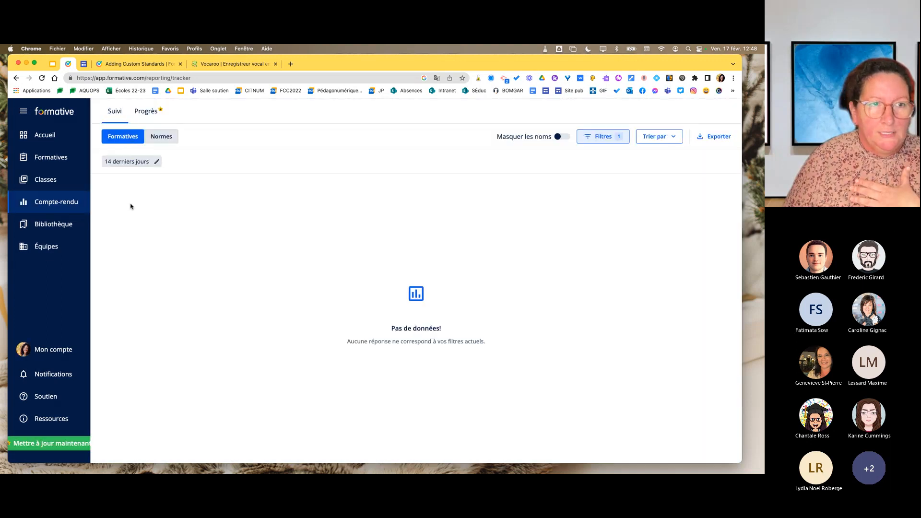
# Search the library's French formatives for "grossesse".
pyautogui.click(65, 228)
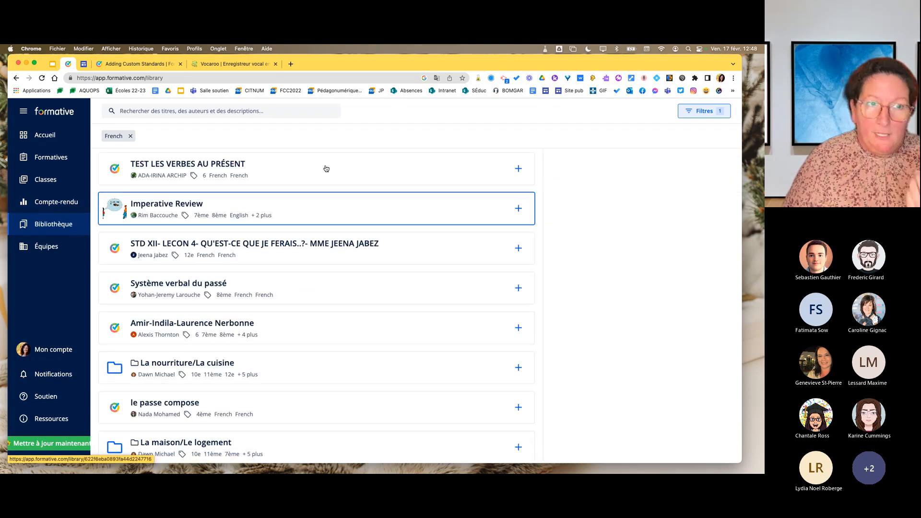
pyautogui.click(285, 116)
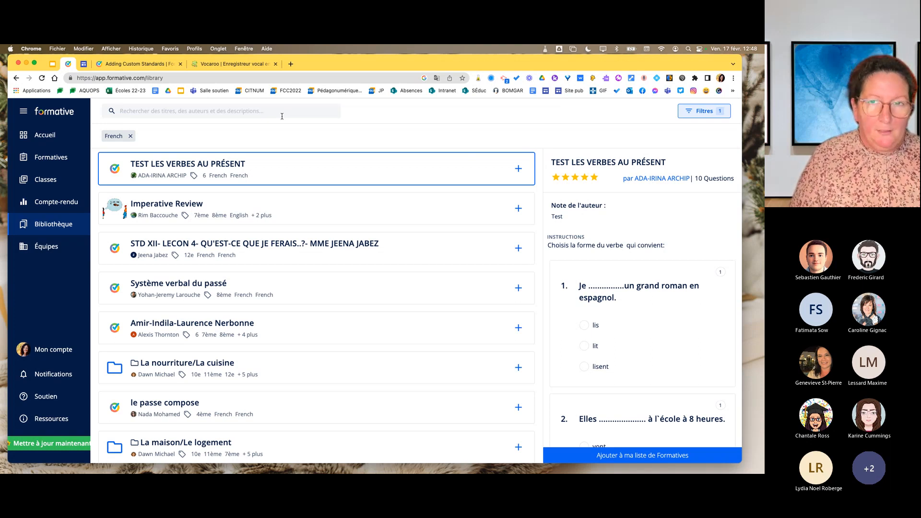
pyautogui.write('grossese')
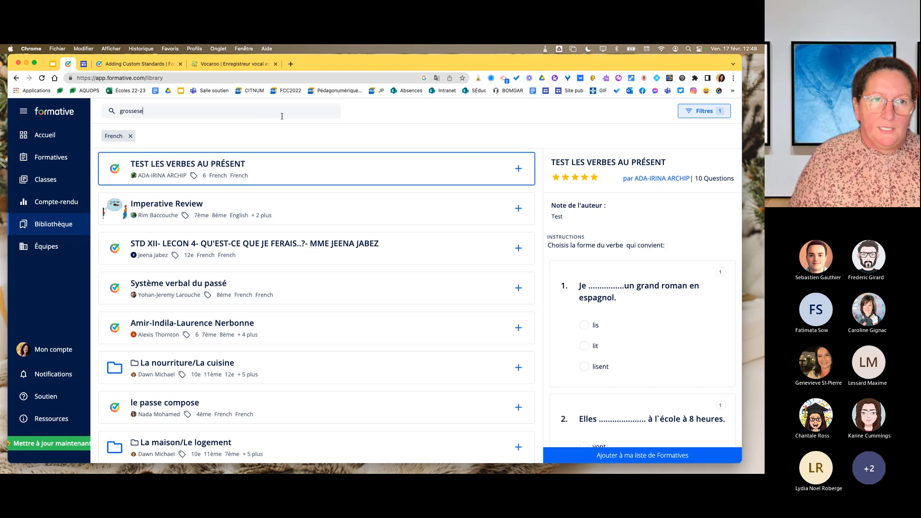
pyautogui.press('BackSpace')
pyautogui.press('BackSpace')
pyautogui.press('BackSpace')
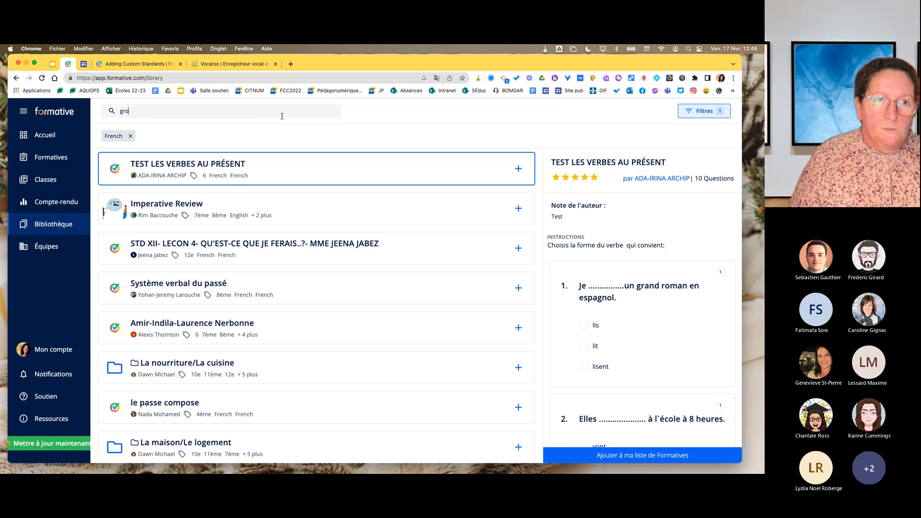
pyautogui.write('sesse')
pyautogui.press('BackSpace')
pyautogui.press('BackSpace')
pyautogui.write('sesse')
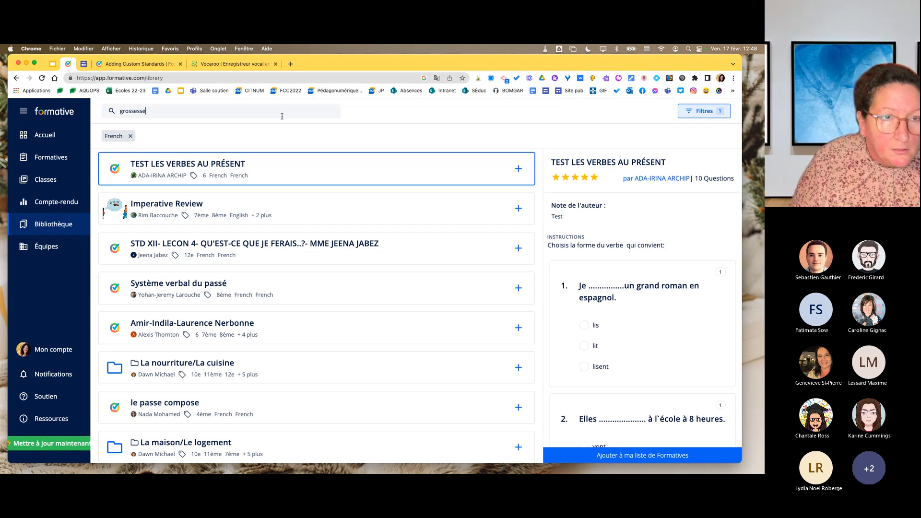
pyautogui.press('Return')
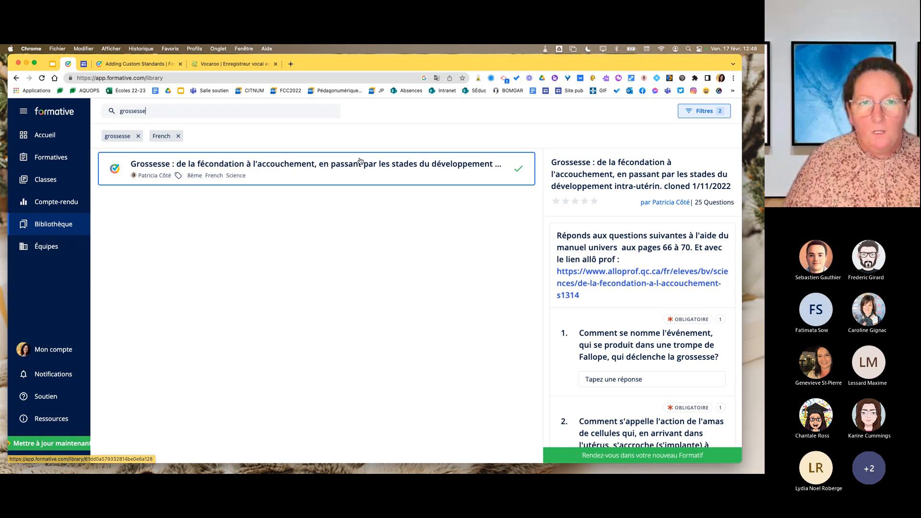
# Open the library formative "Grossesse : de la fécondation à l'accouchement" and look through its questions.
pyautogui.click(337, 183)
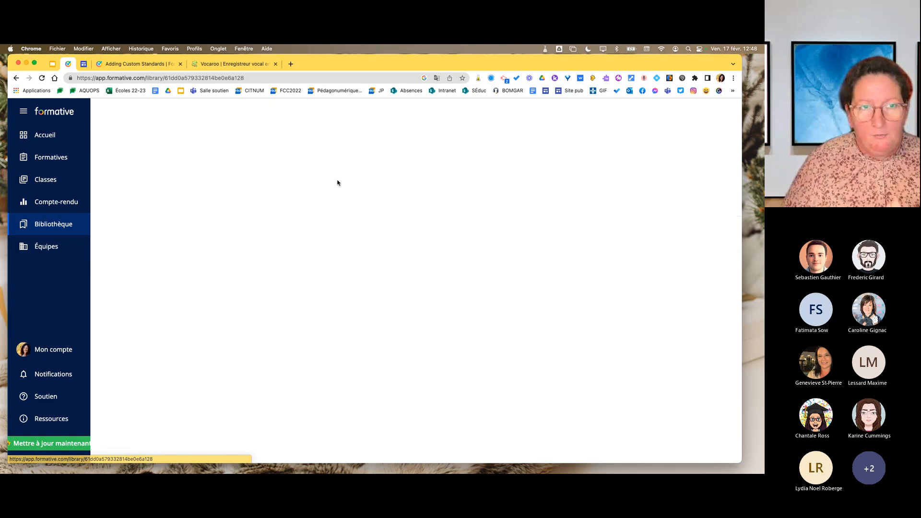
pyautogui.scroll(-2, 375, 201)
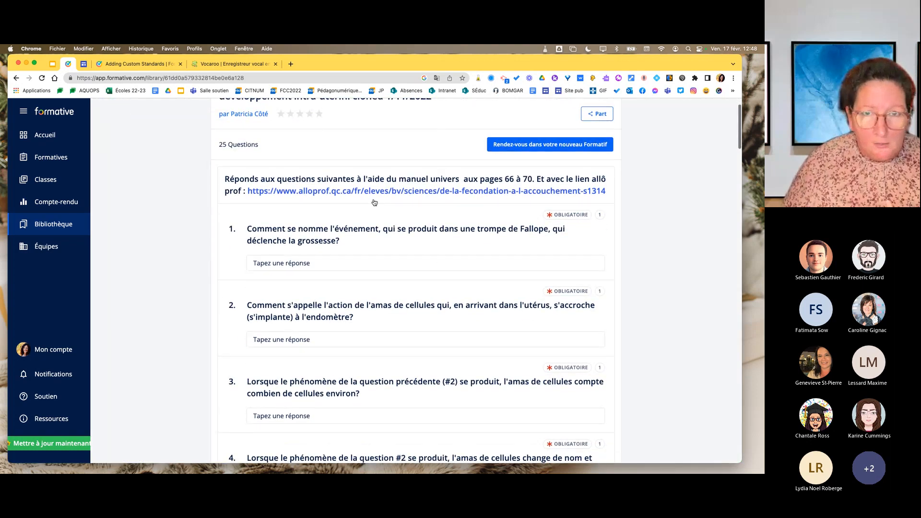
pyautogui.scroll(2, 475, 212)
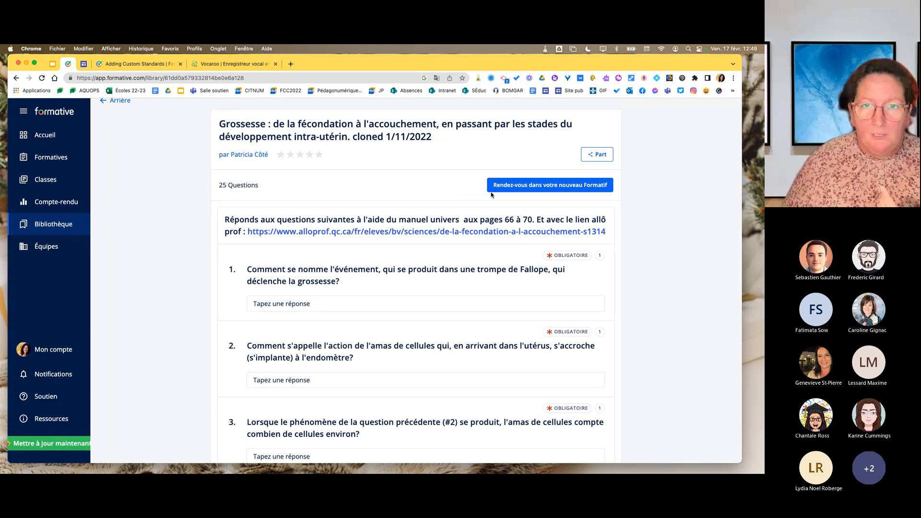
# Look at the Équipes page and return to the home page.
pyautogui.click(45, 246)
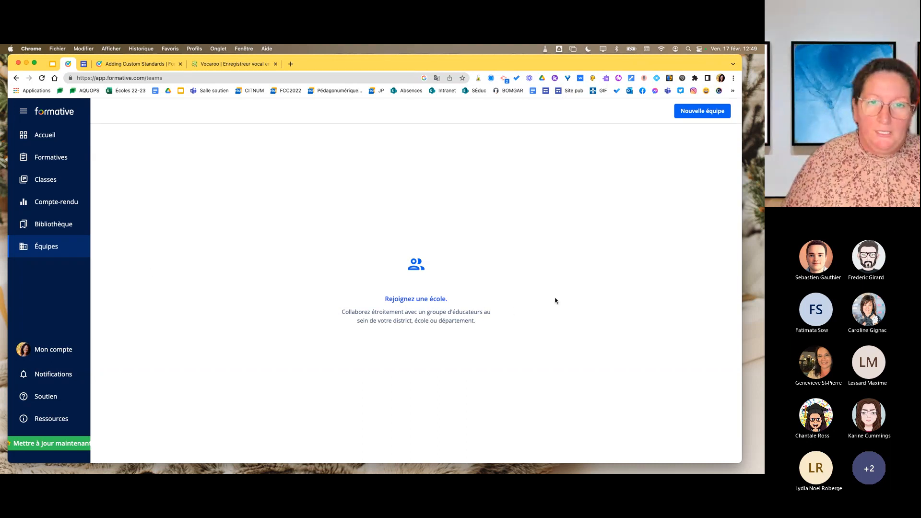
pyautogui.click(41, 135)
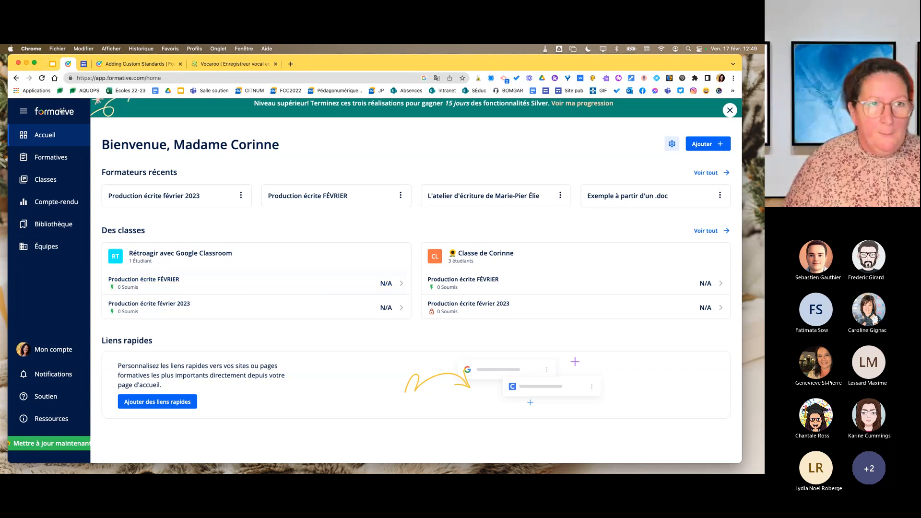
# Switch to the Google Slides presentation "Webinaire 18 - Formative" and start the slideshow from the "Exploration de l'outil" slide.
pyautogui.click(48, 64)
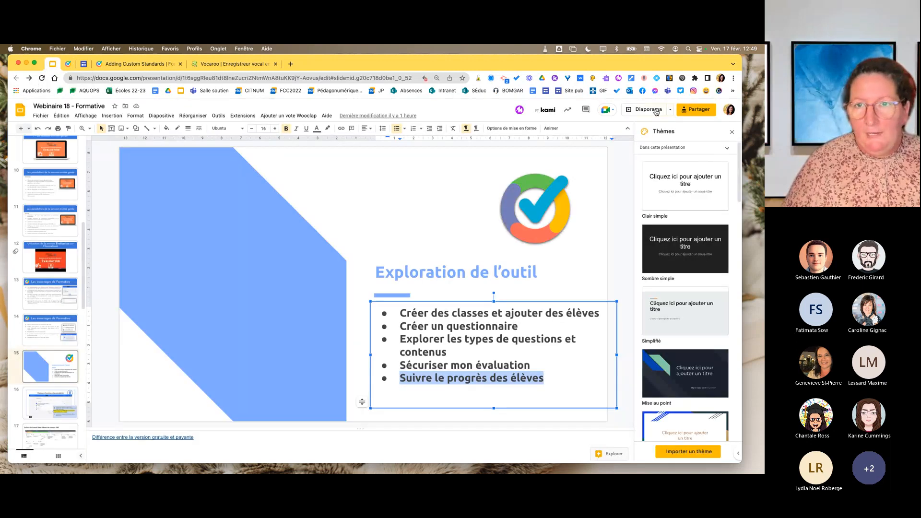
pyautogui.click(650, 112)
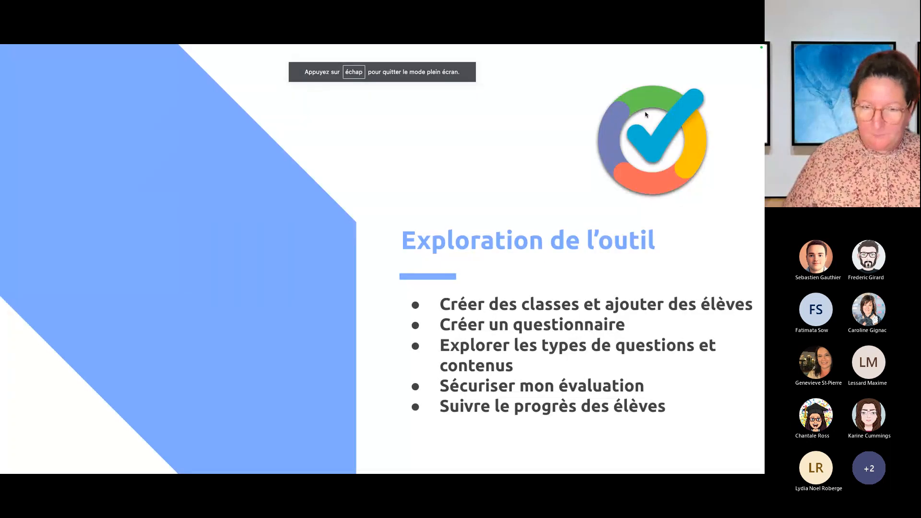